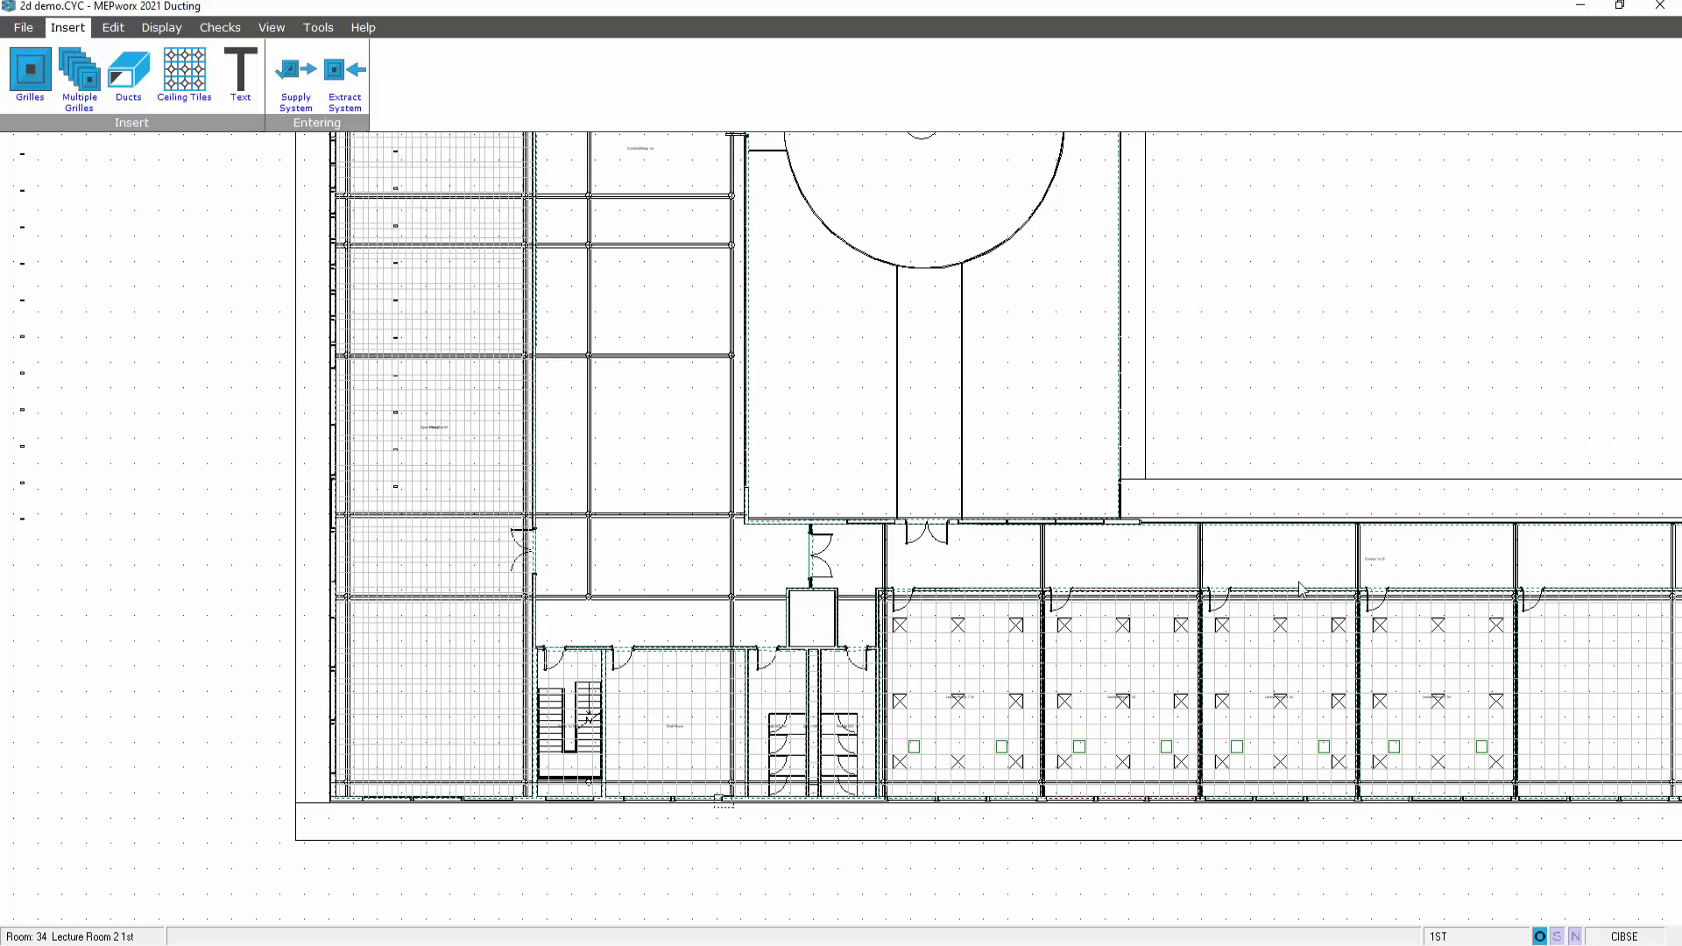
Switch the plan between the ground and first-floor levels to compare them, ending on the first floor.
{"action": "left_click", "coordinate": [272, 27]}
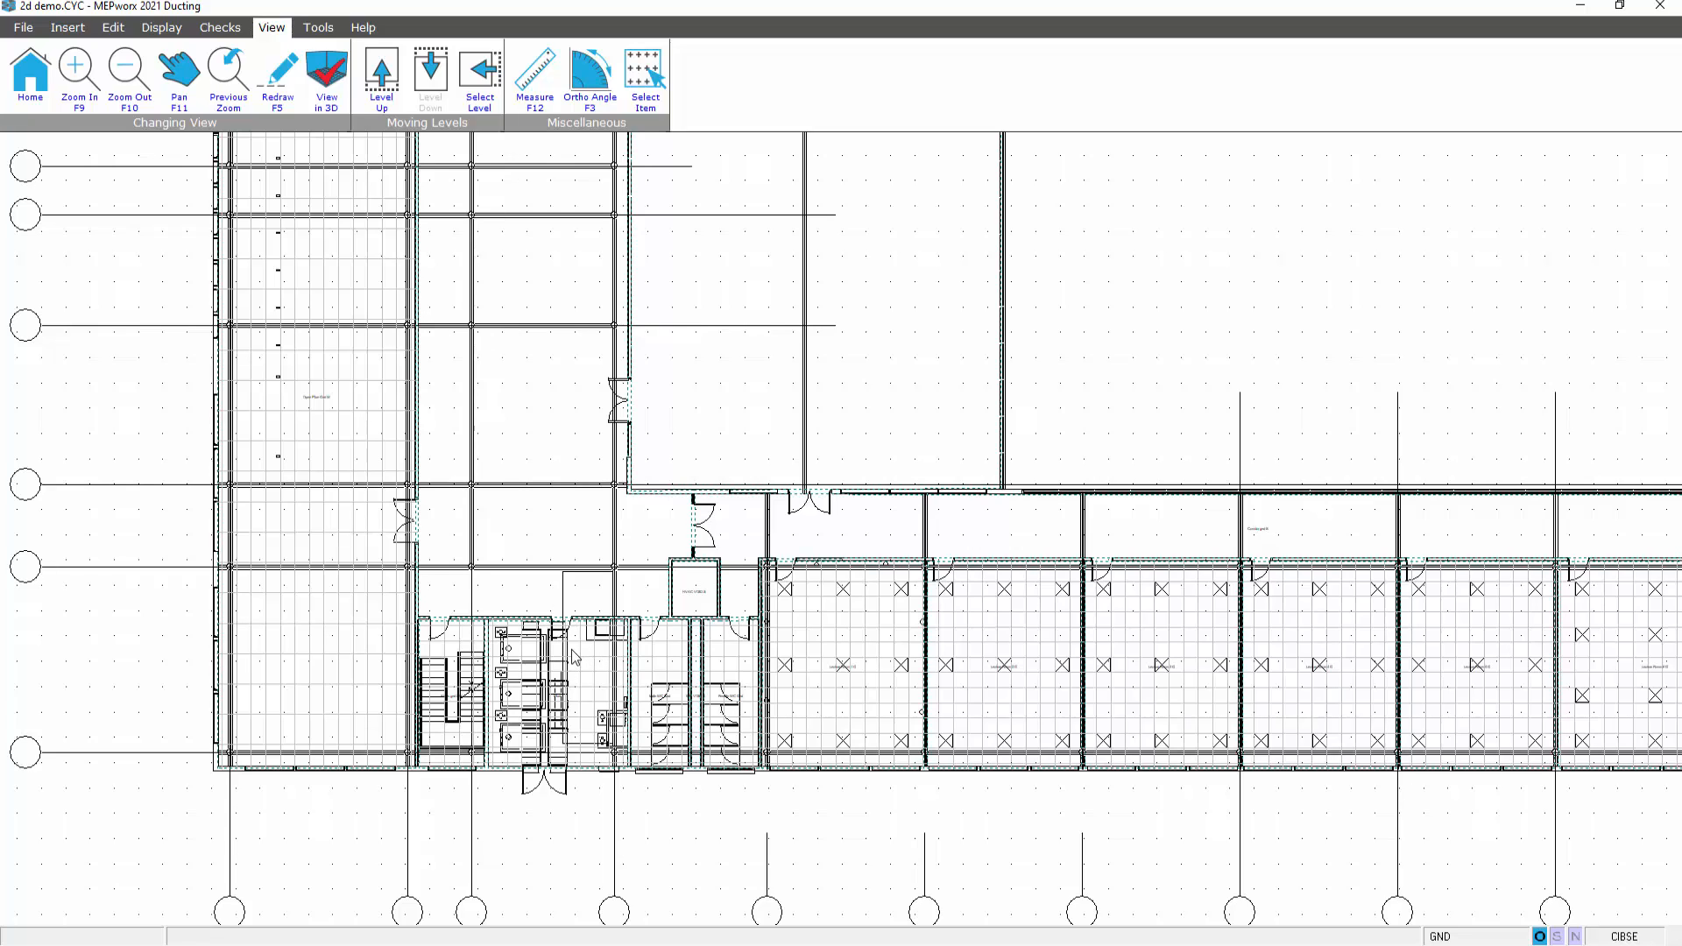
{"action": "left_click", "coordinate": [380, 65]}
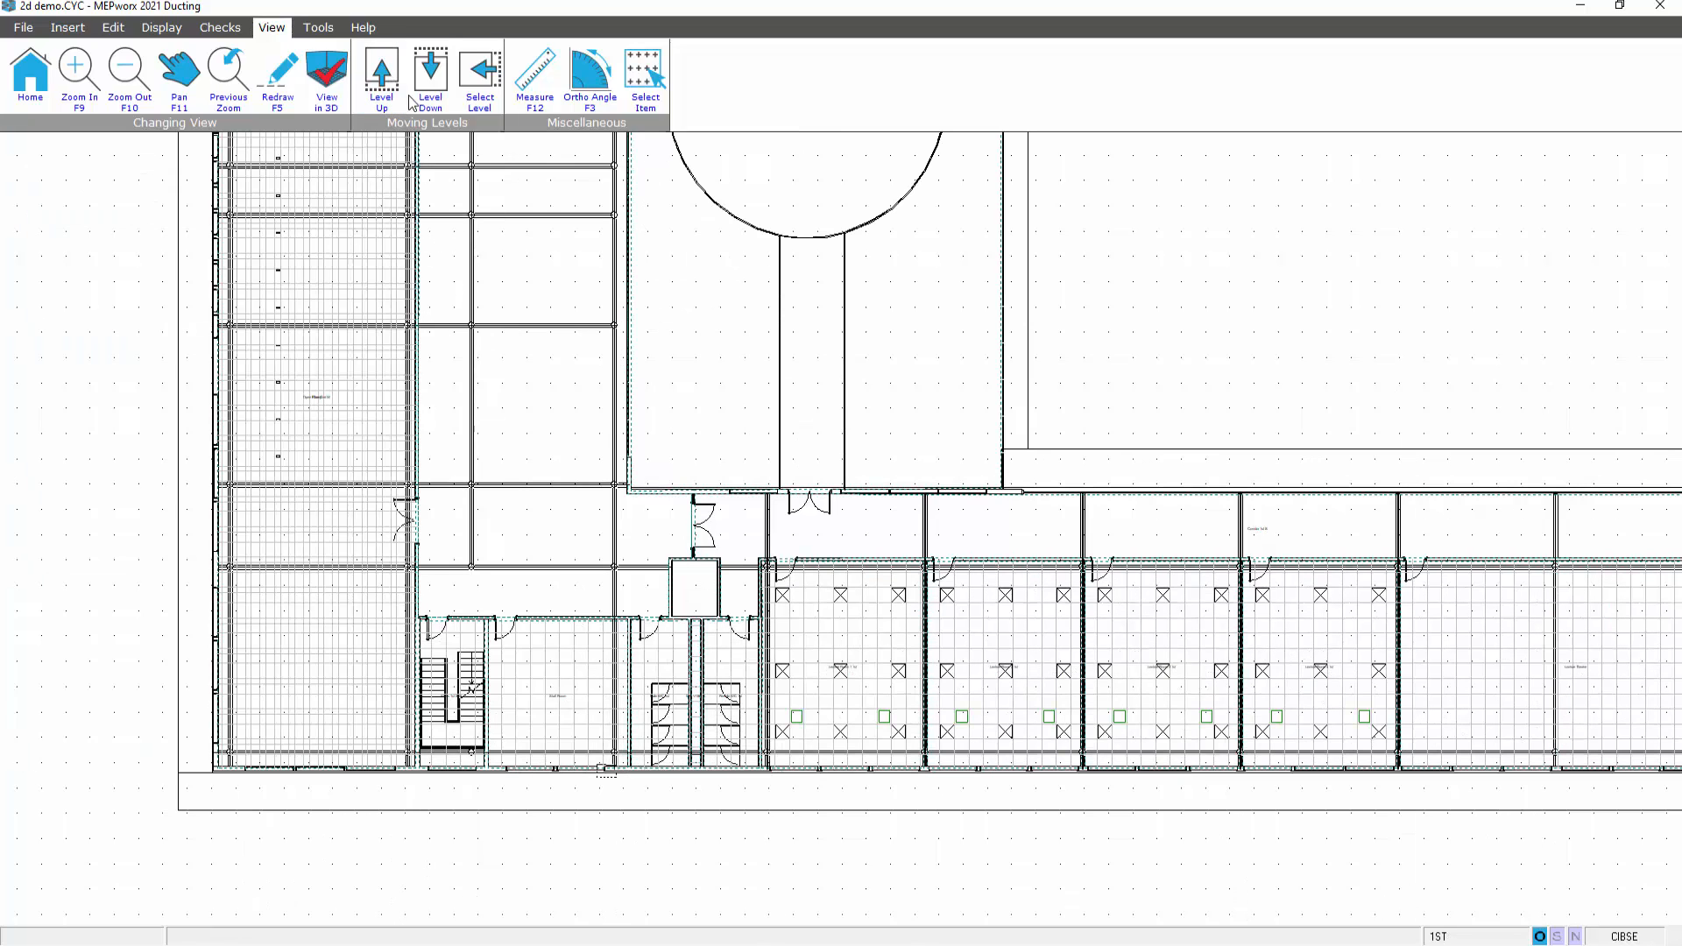
{"action": "left_click", "coordinate": [414, 98]}
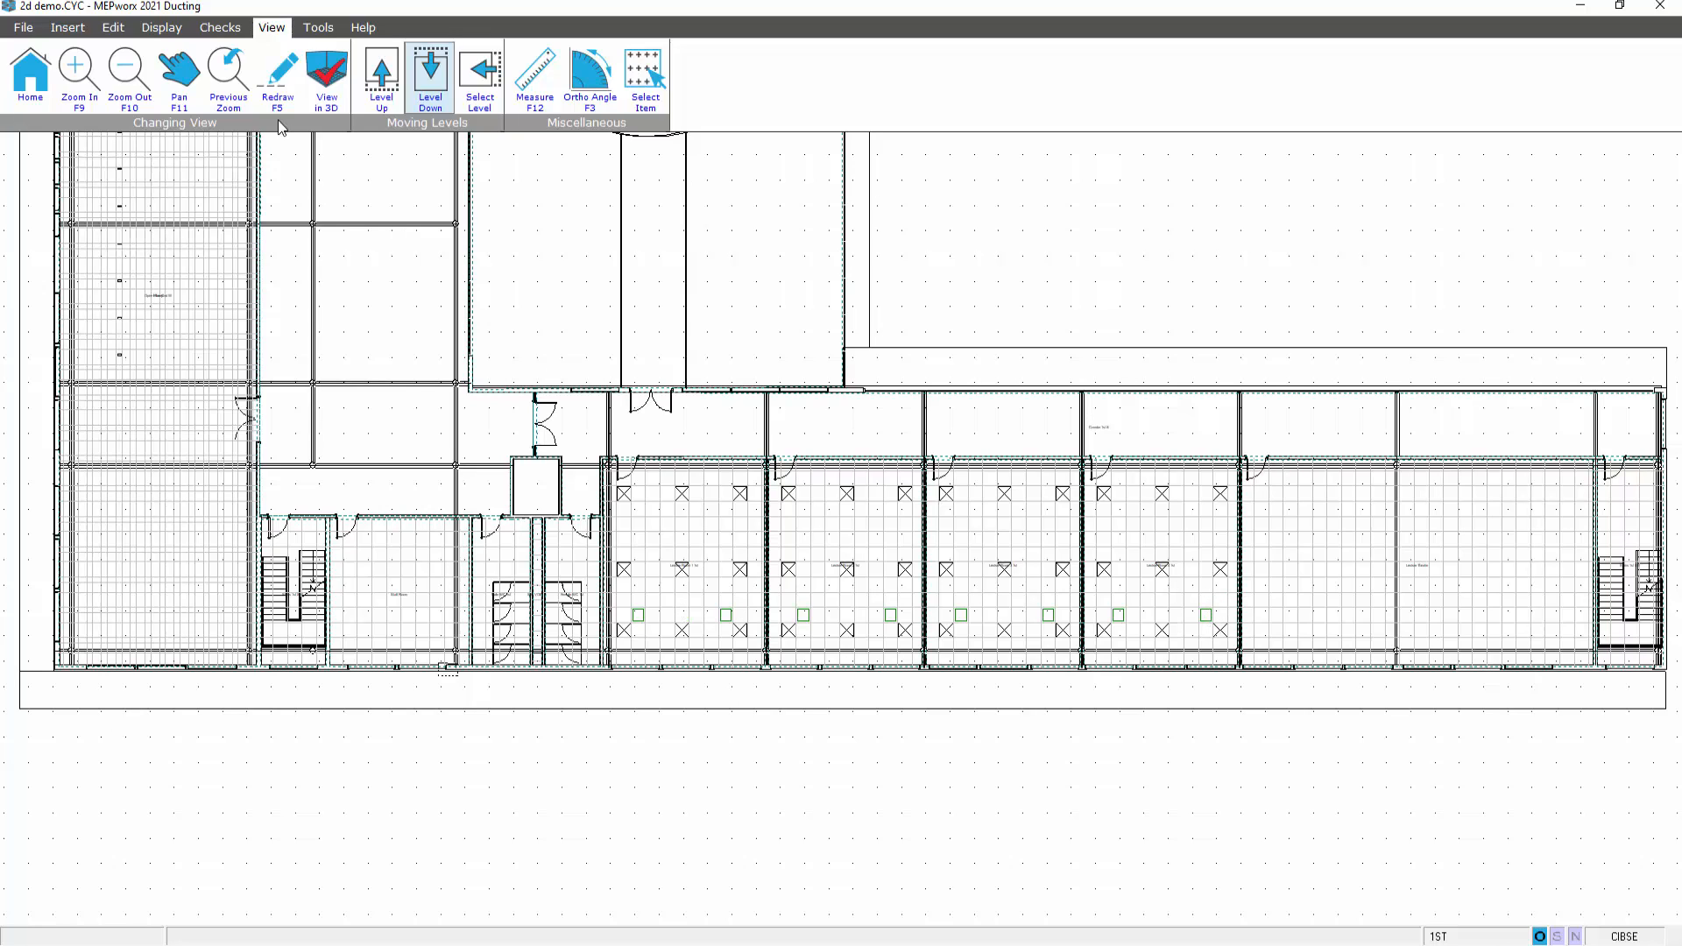
Turn off the display of the Lighting service in the drawing's display options.
{"action": "left_click", "coordinate": [164, 29]}
{"action": "left_click", "coordinate": [27, 81]}
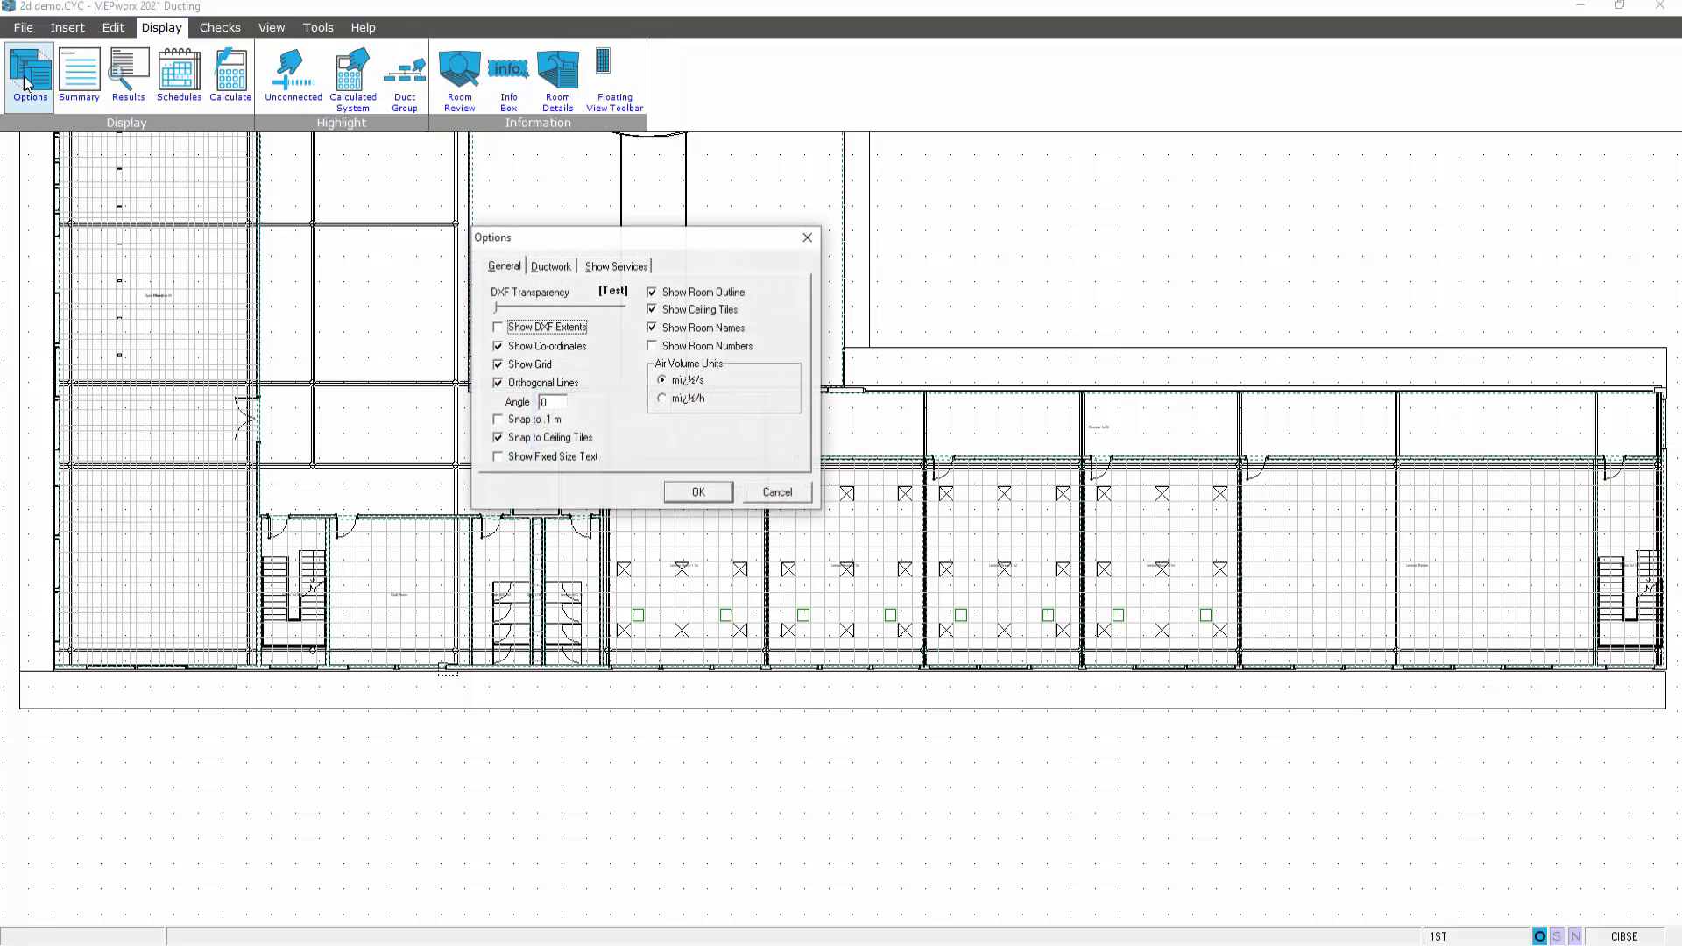
{"action": "left_click", "coordinate": [629, 268]}
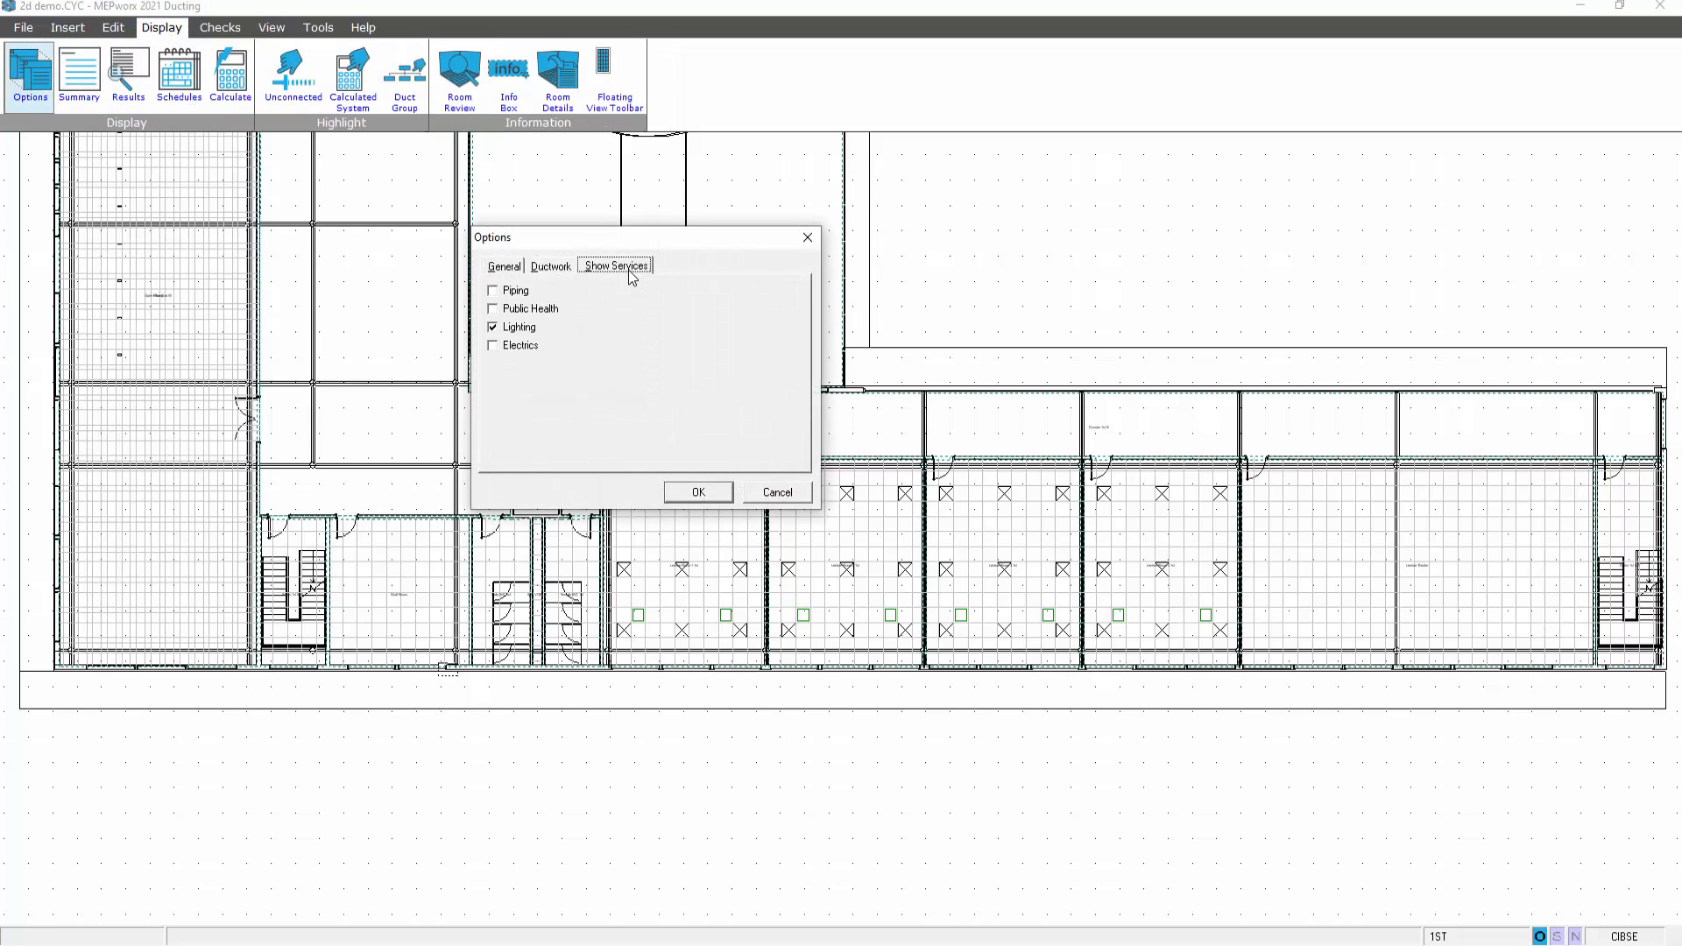
{"action": "left_click", "coordinate": [518, 328]}
{"action": "left_click", "coordinate": [698, 492]}
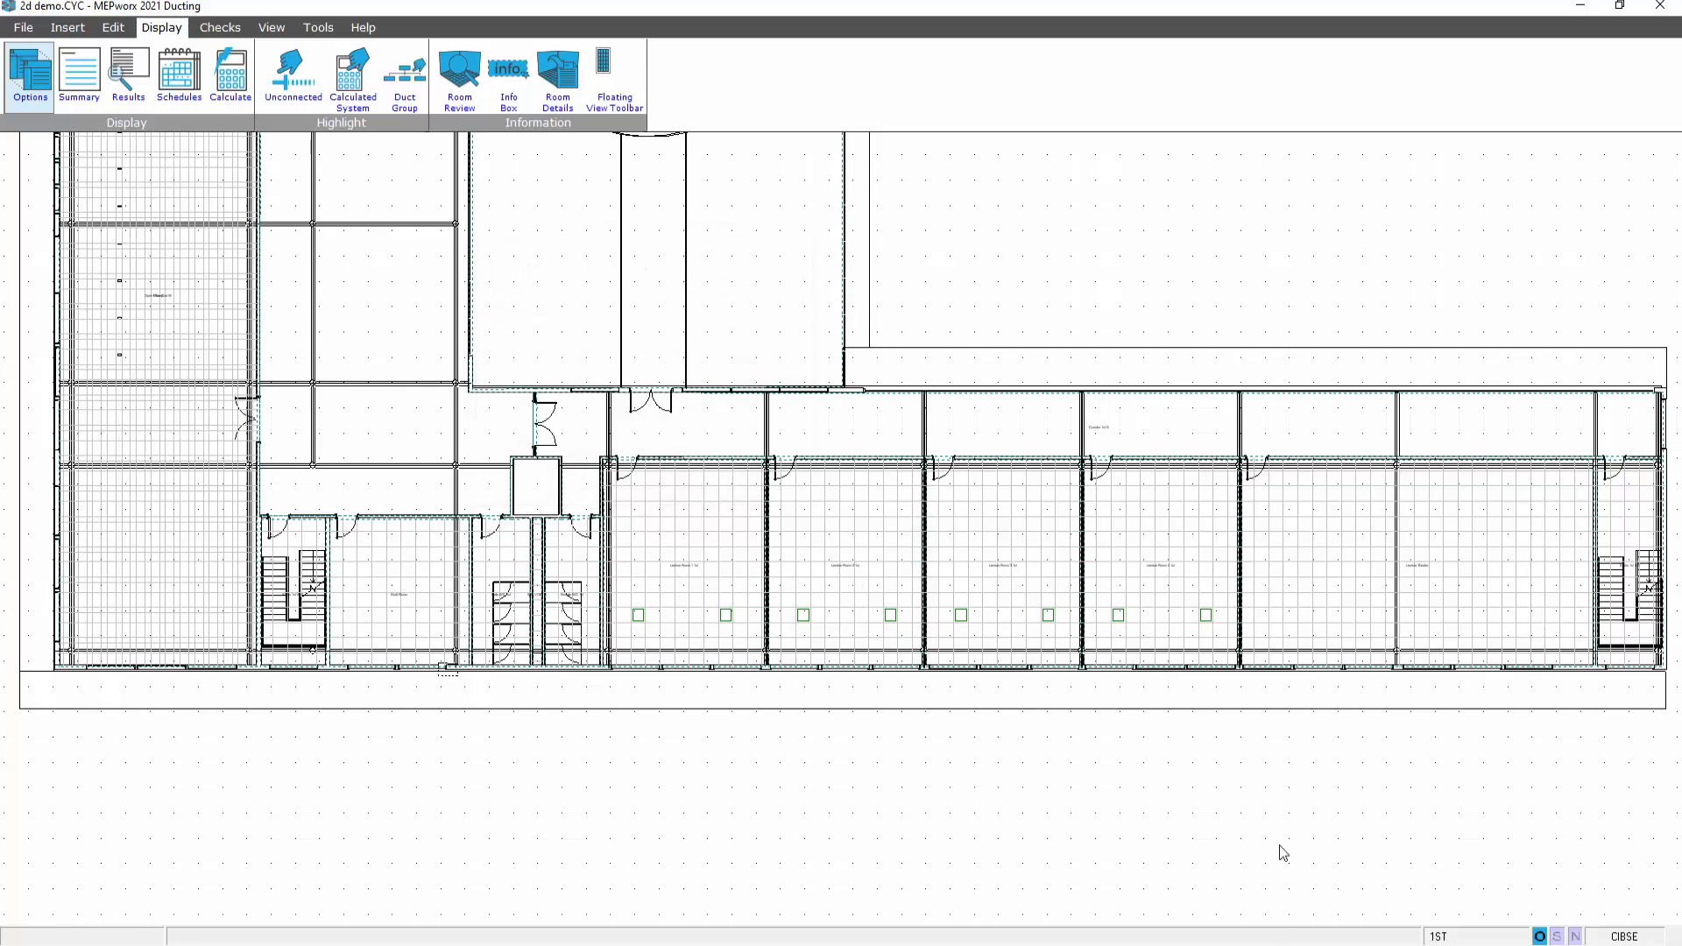
Start a supply duct at the right-hand grille in Lecture Room 4 1st and run it above the grille row into Lecture Room 1.
{"action": "middle_click_drag", "start_coordinate": [1292, 807], "coordinate": [1272, 777]}
{"action": "scroll", "coordinate": [1272, 777], "scroll_direction": "up", "scroll_amount": 3}
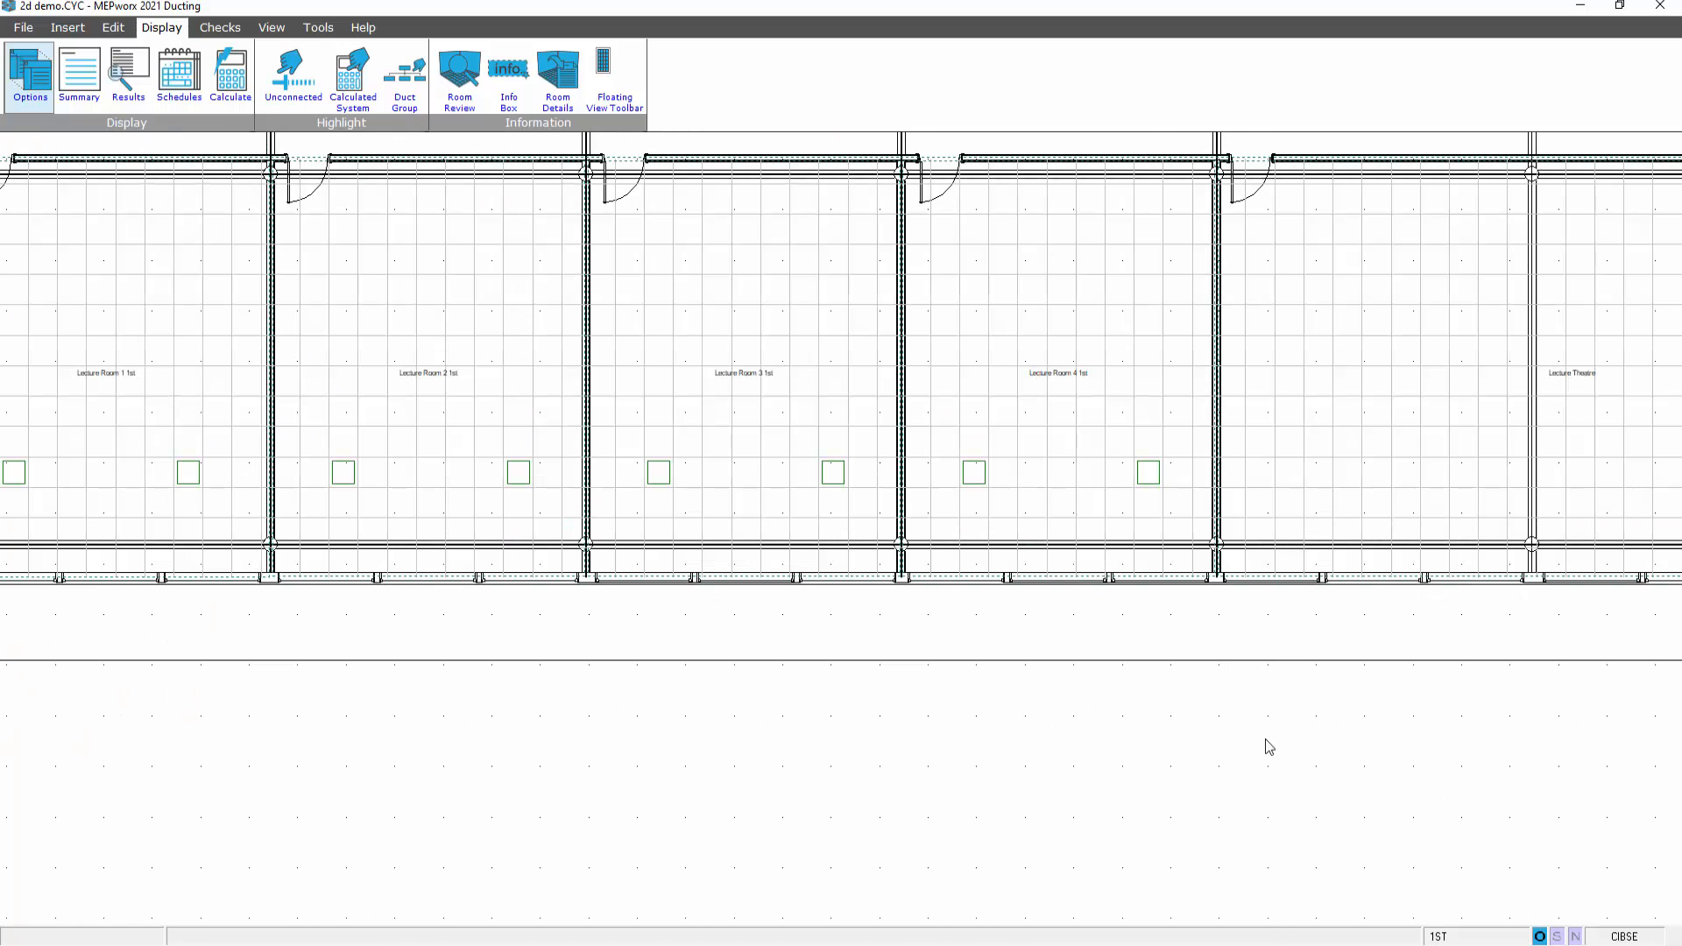
{"action": "middle_click_drag", "start_coordinate": [1205, 612], "coordinate": [1331, 776]}
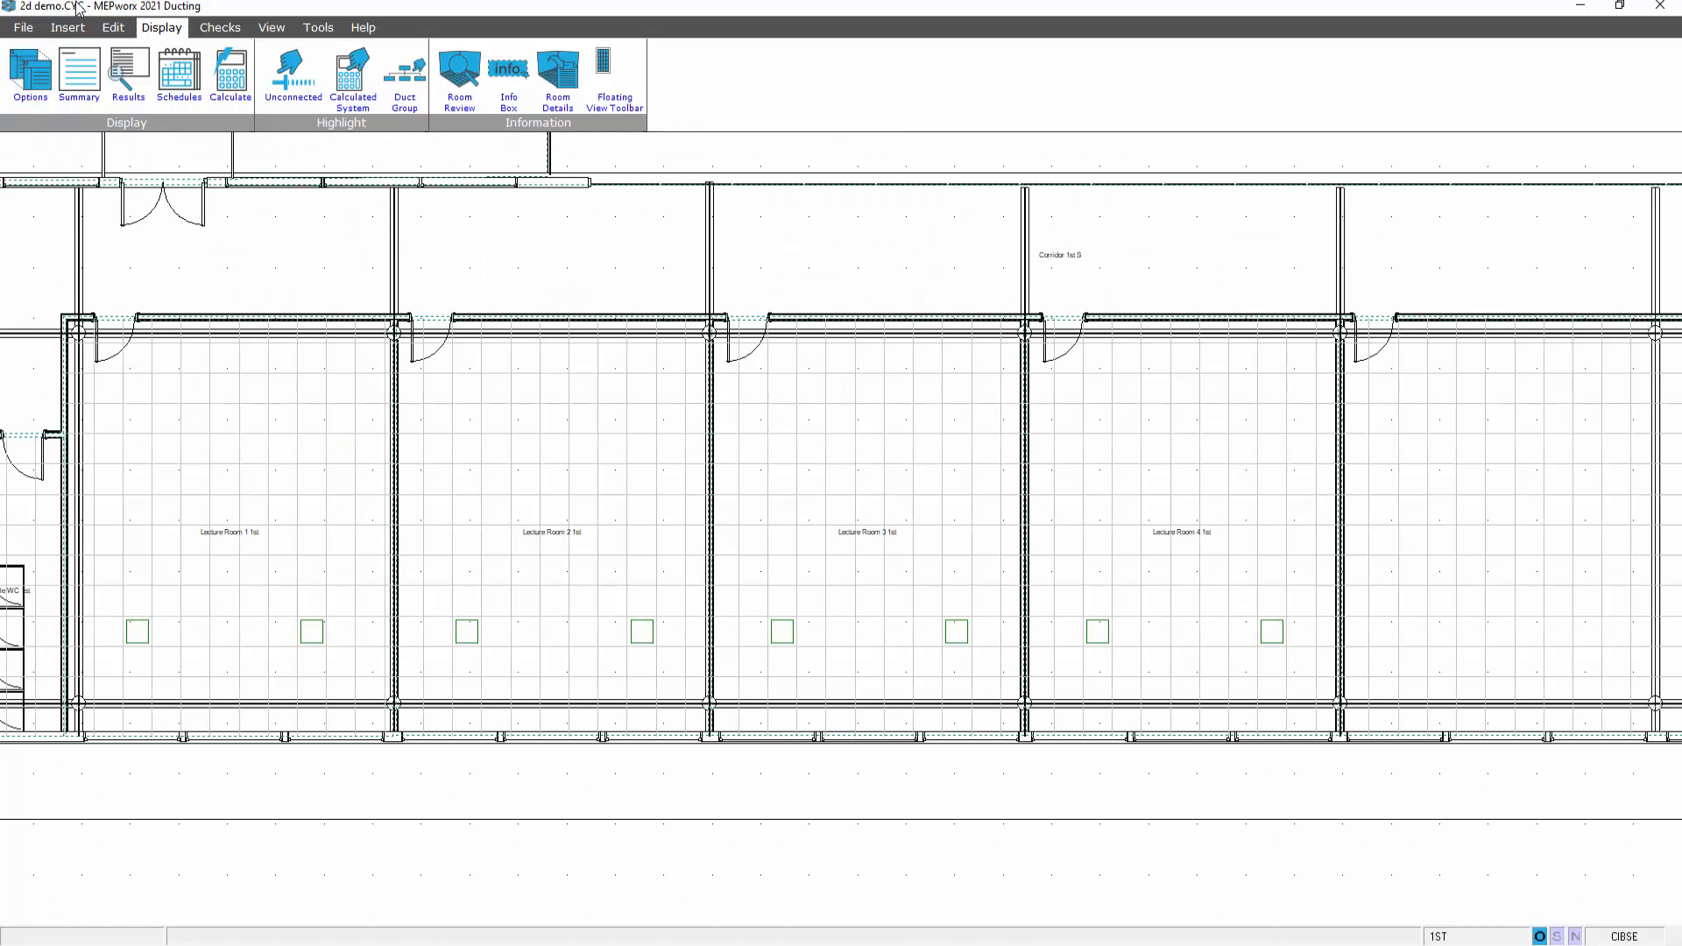
{"action": "left_click", "coordinate": [70, 28]}
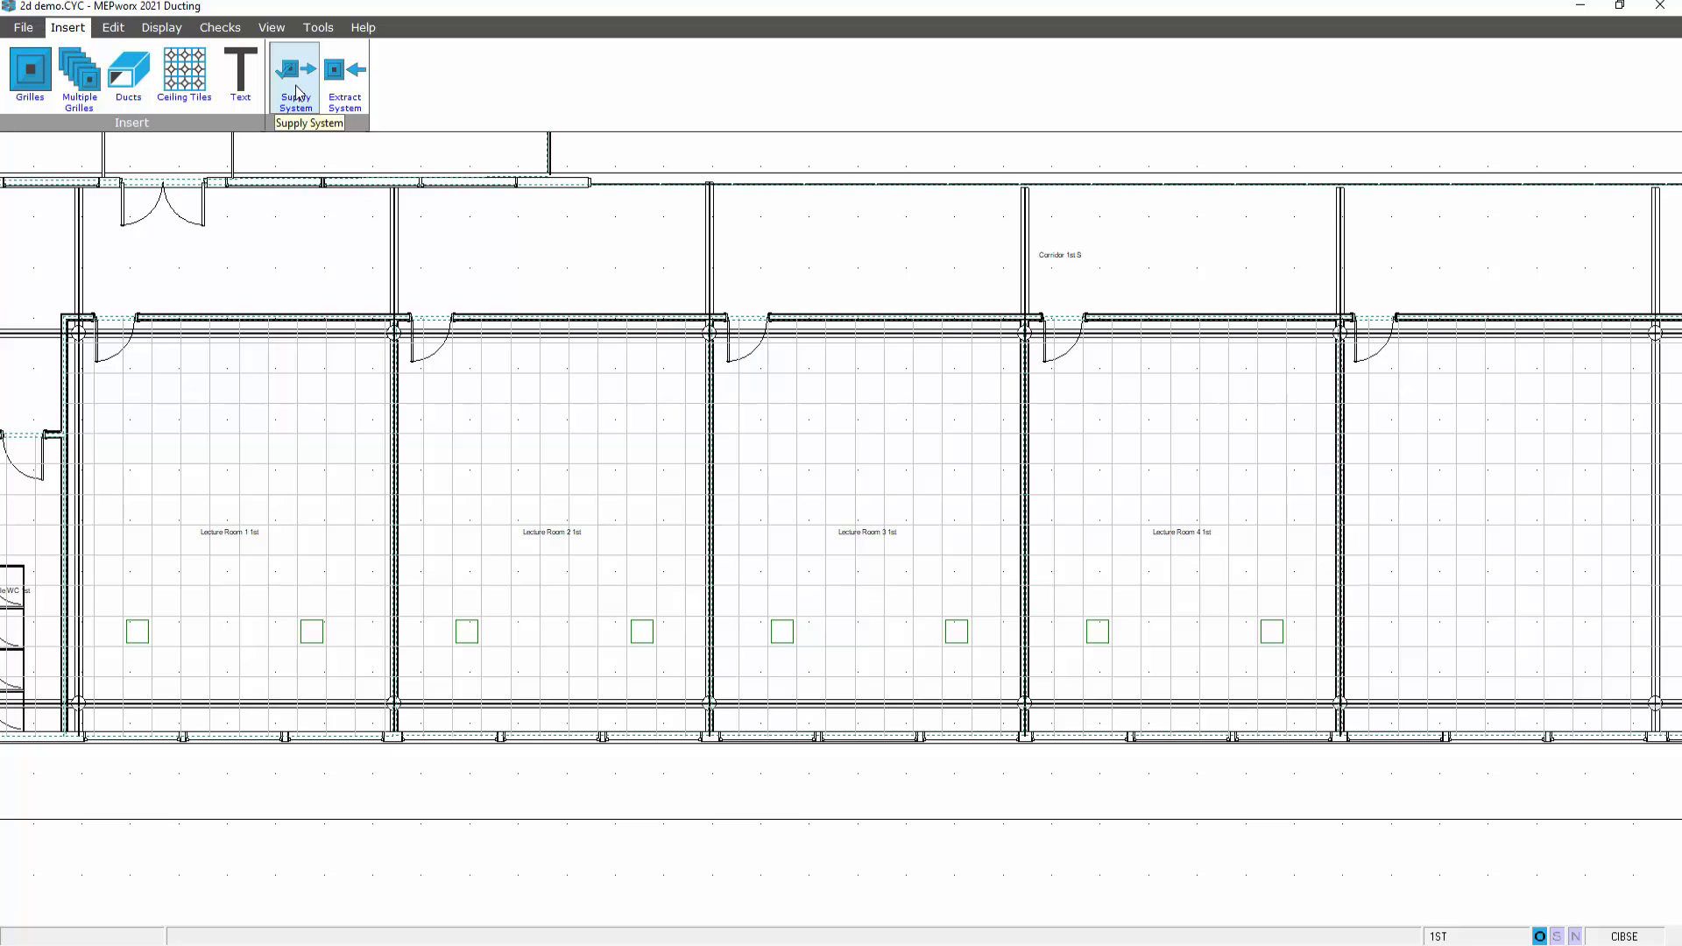
{"action": "left_click", "coordinate": [124, 70]}
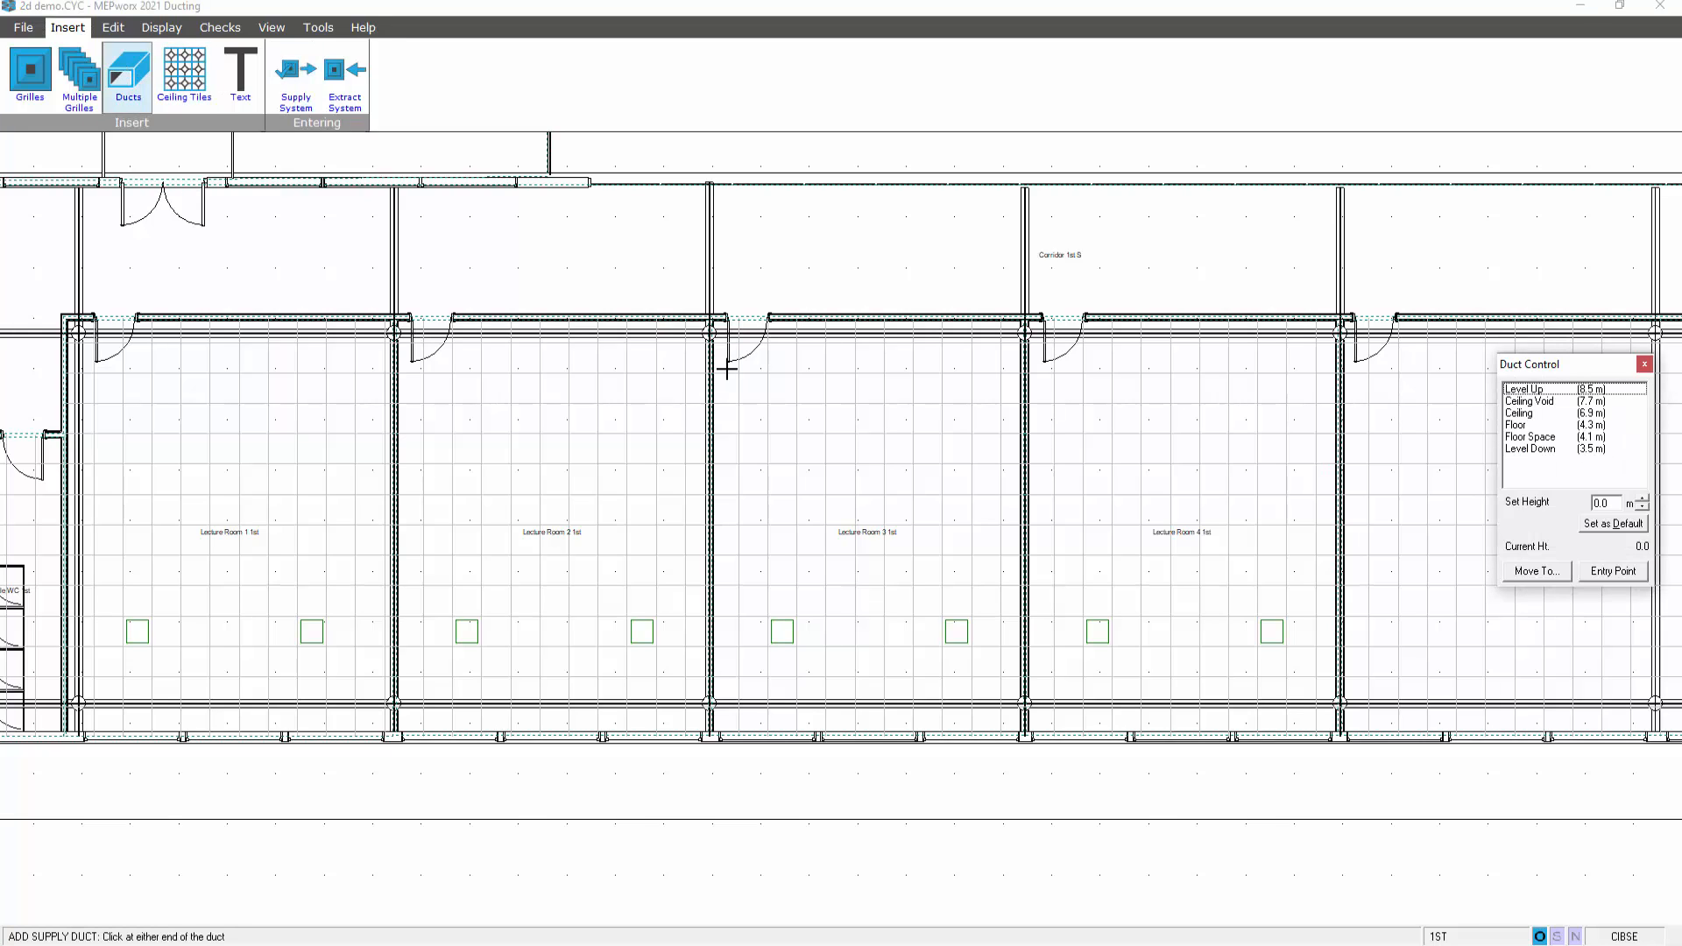
{"action": "left_click", "coordinate": [1271, 632]}
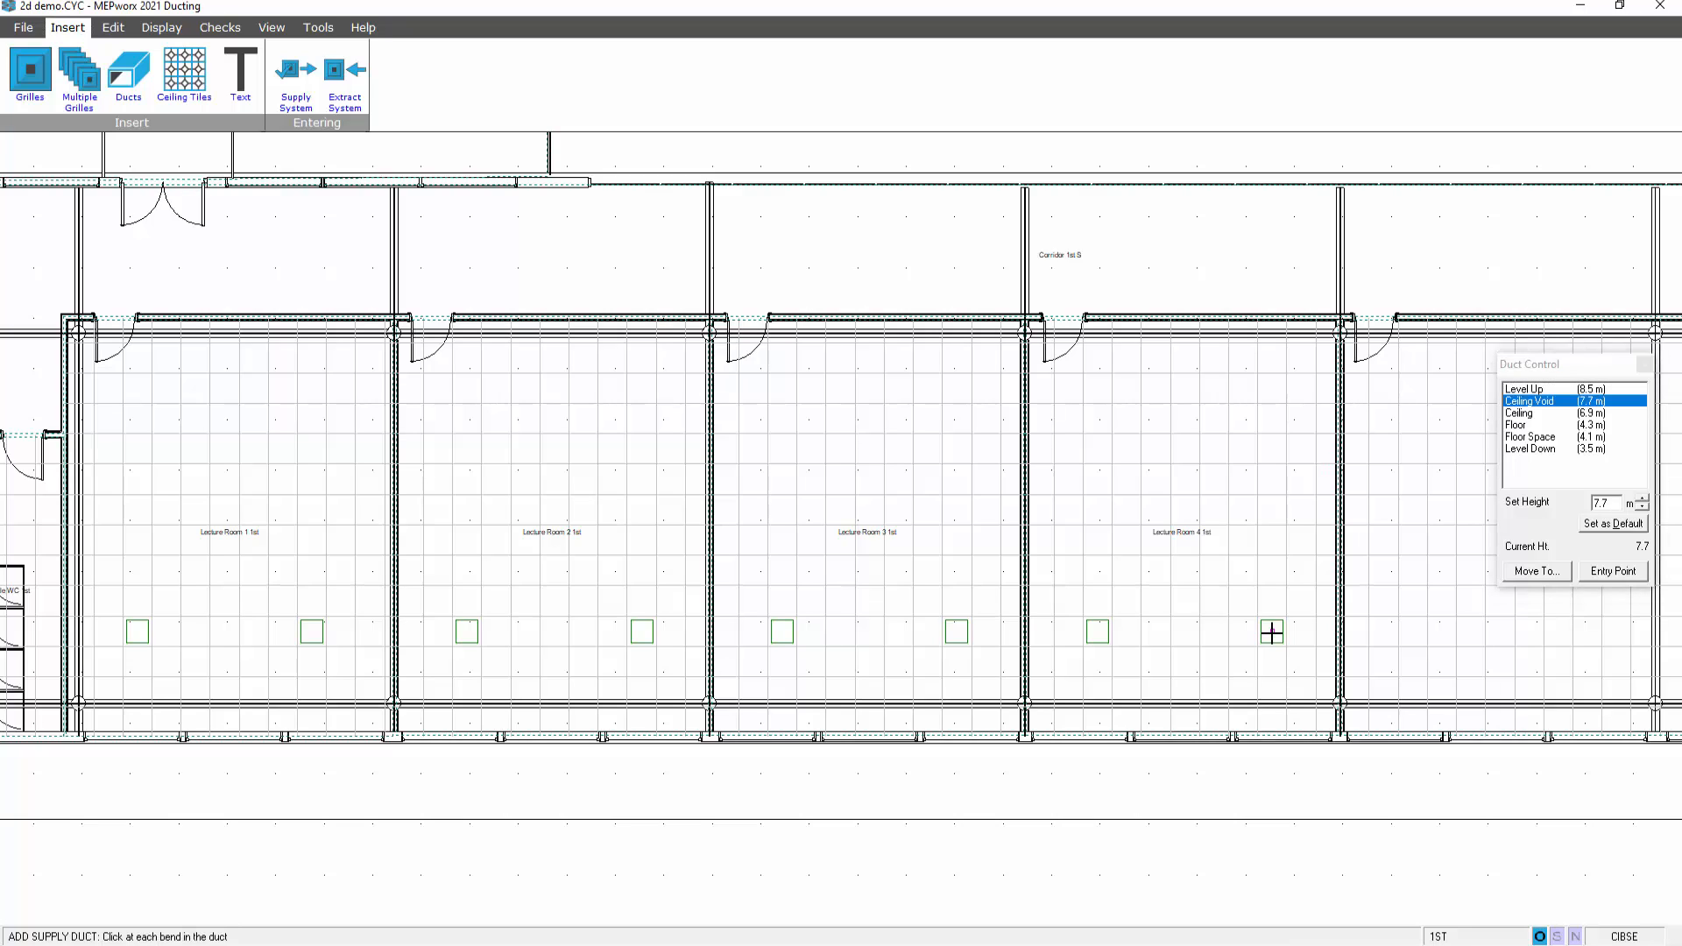
{"action": "left_click", "coordinate": [1272, 583]}
{"action": "left_click", "coordinate": [191, 578]}
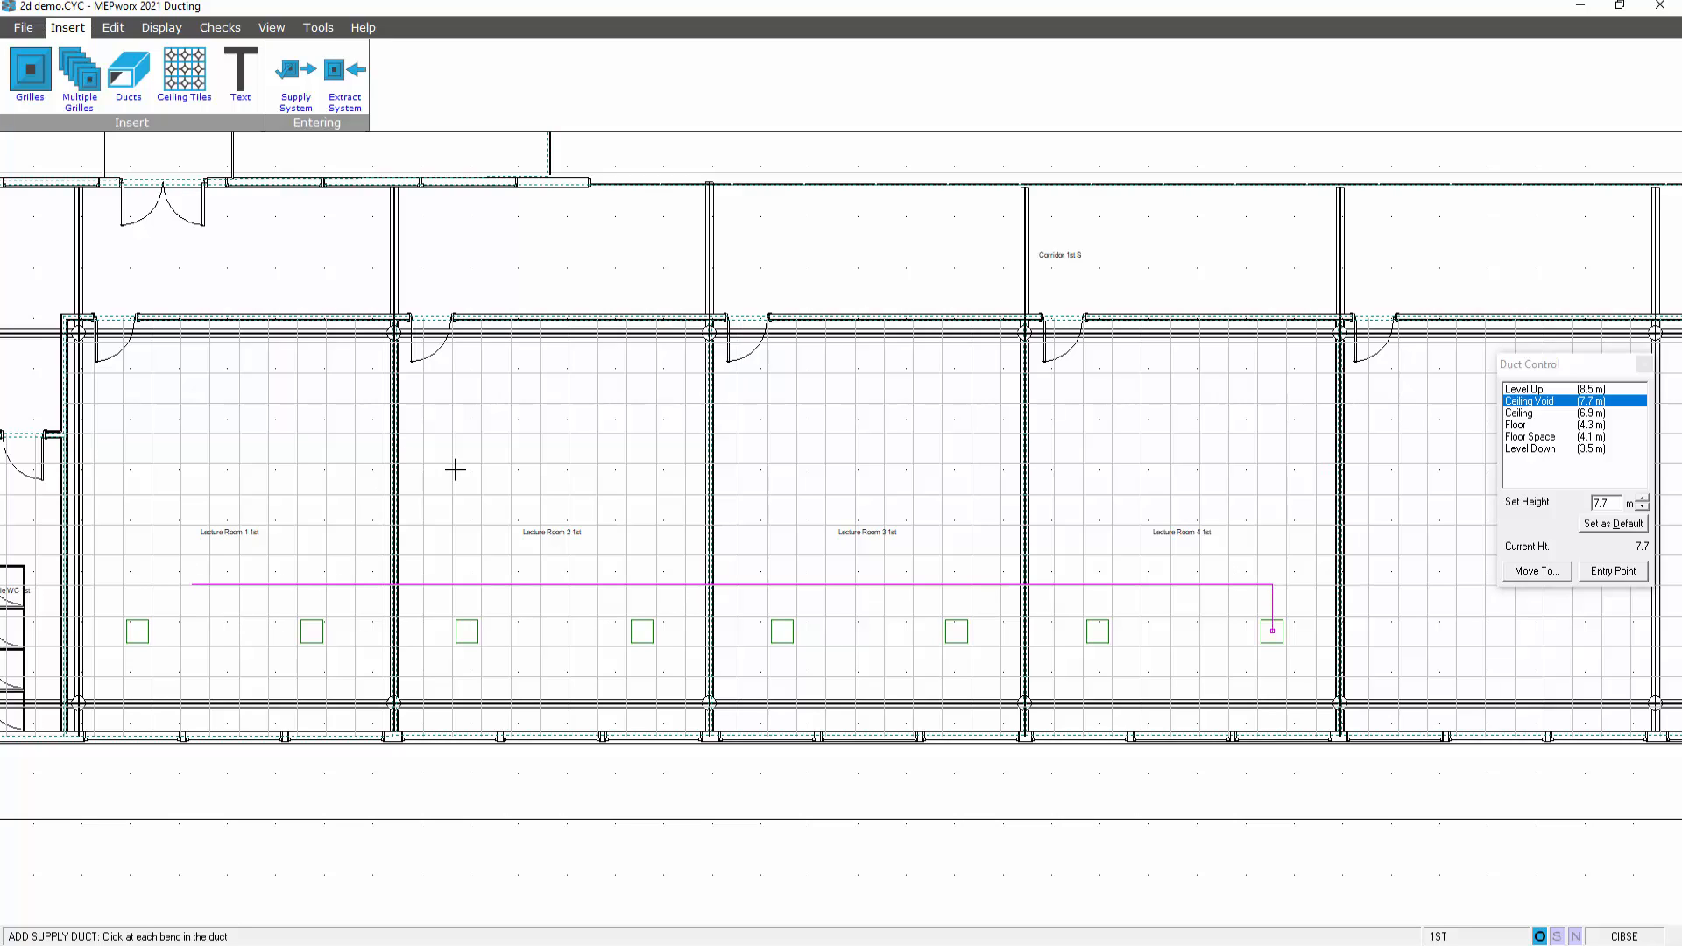
Extend the supply duct from Lecture Room 1 into the Female WC, up past its door and across into the adjoining HVAC void.
{"action": "middle_click_drag", "start_coordinate": [495, 465], "coordinate": [949, 491]}
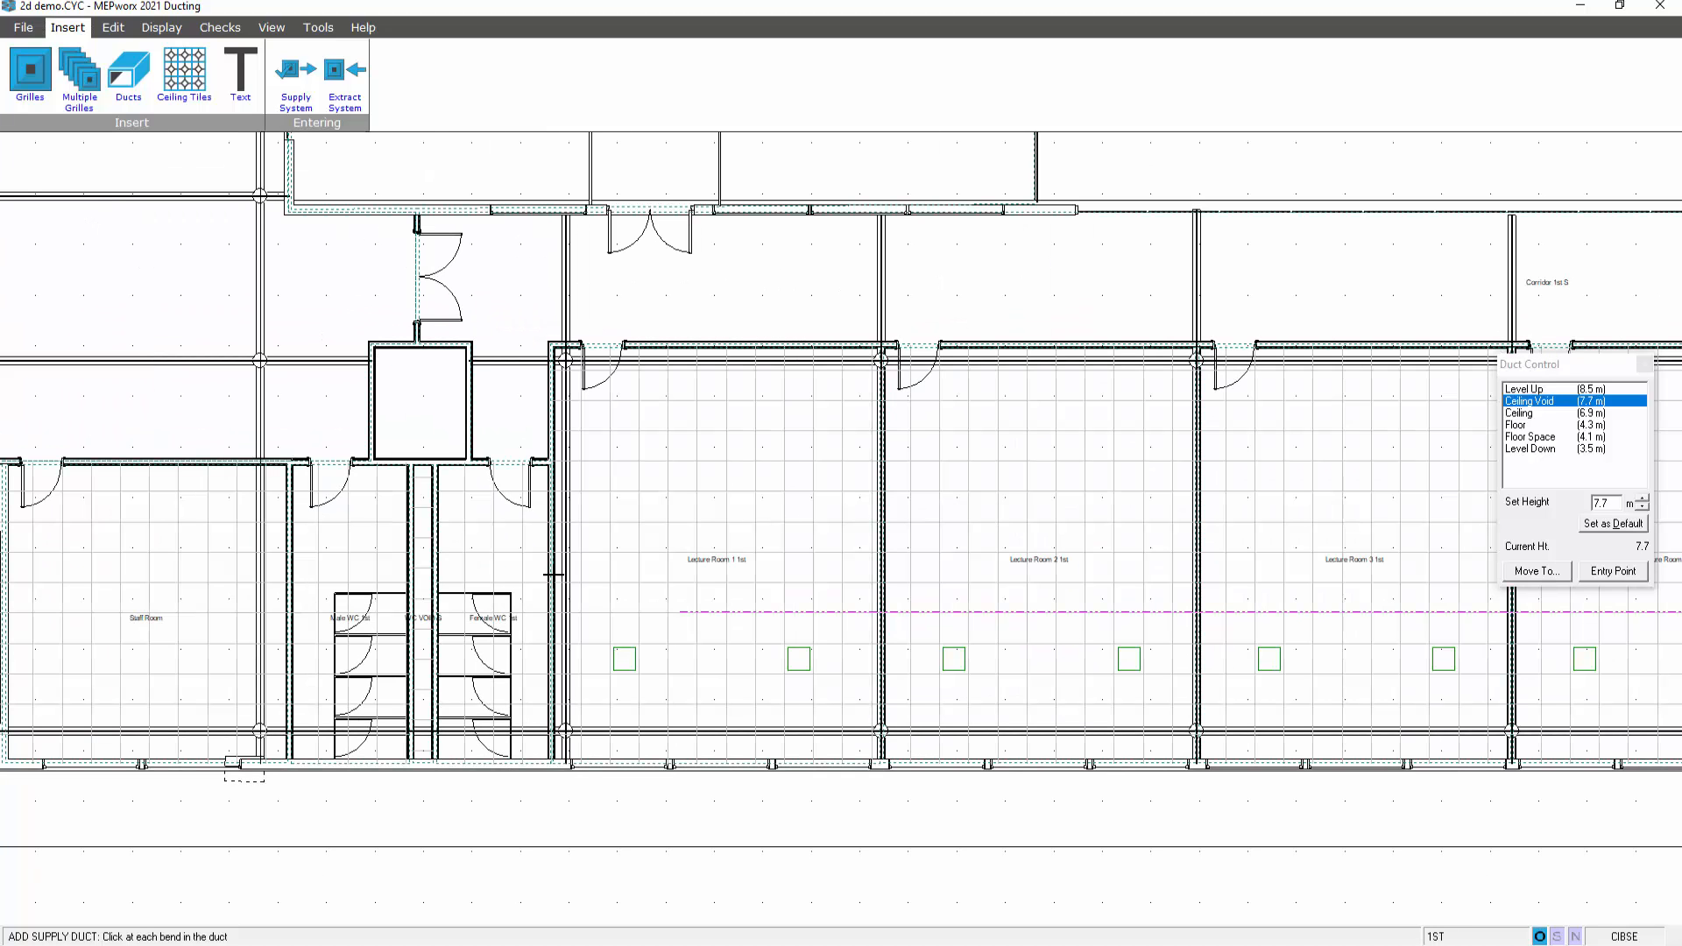
{"action": "left_click", "coordinate": [516, 614]}
{"action": "left_click", "coordinate": [515, 425]}
Drop the duct in the HVAC void to the Level Down height of 3.5 m, continuing on the ground floor.
{"action": "mouse_move", "coordinate": [1511, 371]}
{"action": "left_mouse_down"}
{"action": "mouse_move", "coordinate": [717, 382]}
{"action": "mouse_move", "coordinate": [778, 264]}
{"action": "left_mouse_up"}
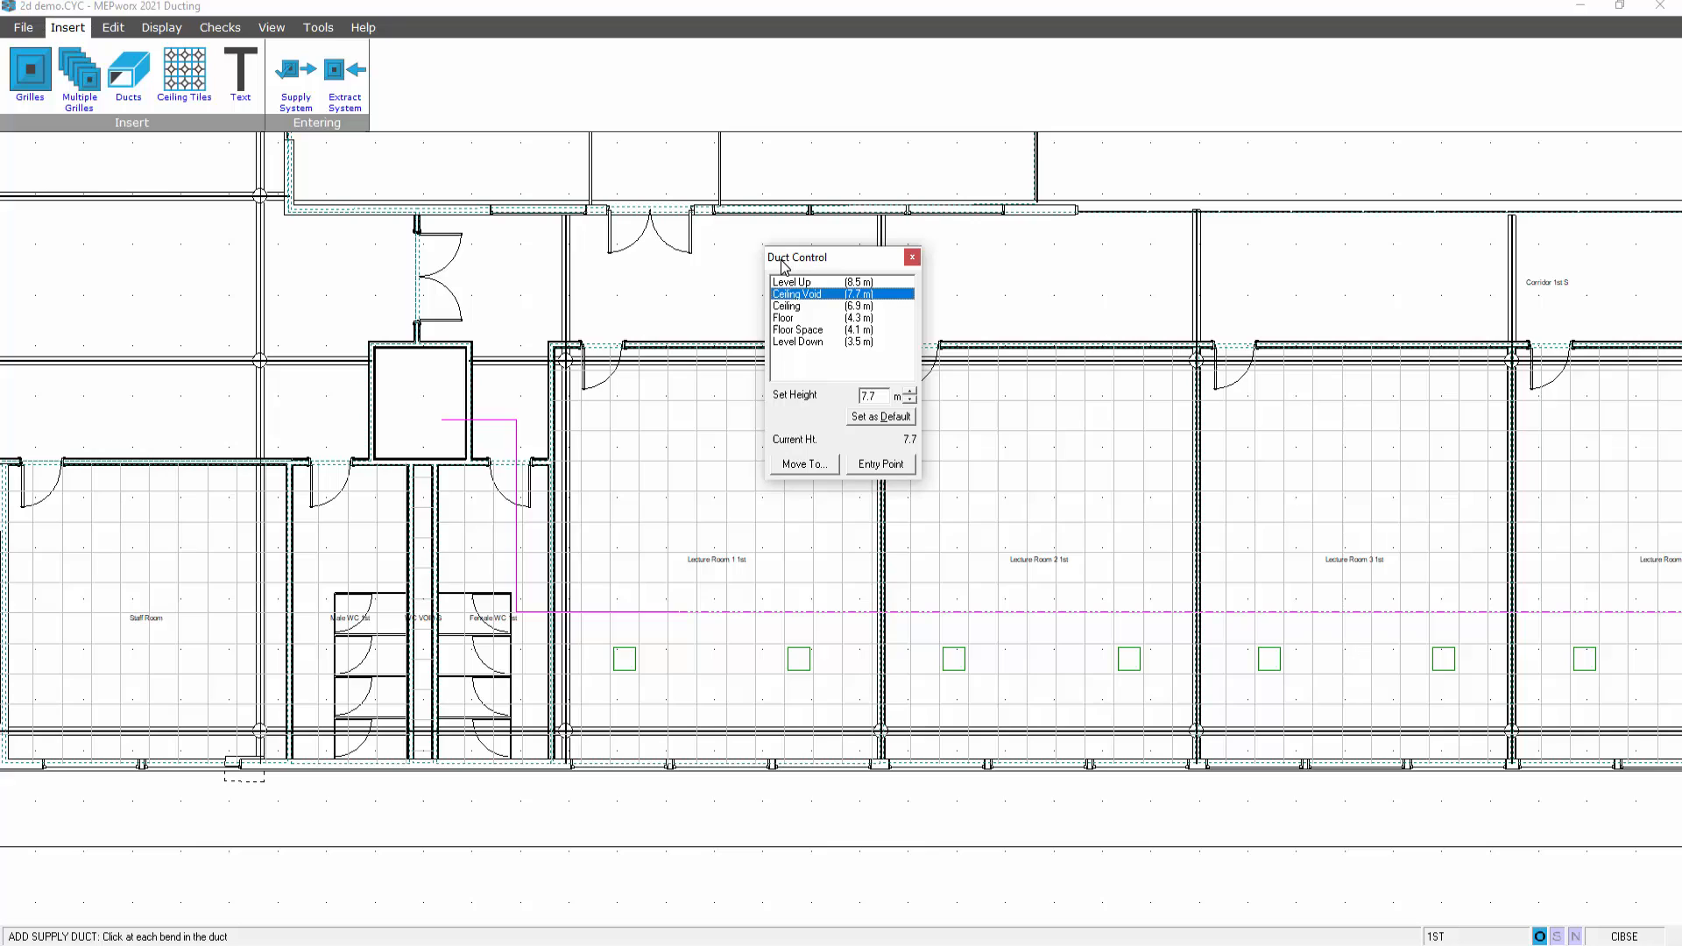
{"action": "left_click", "coordinate": [791, 342]}
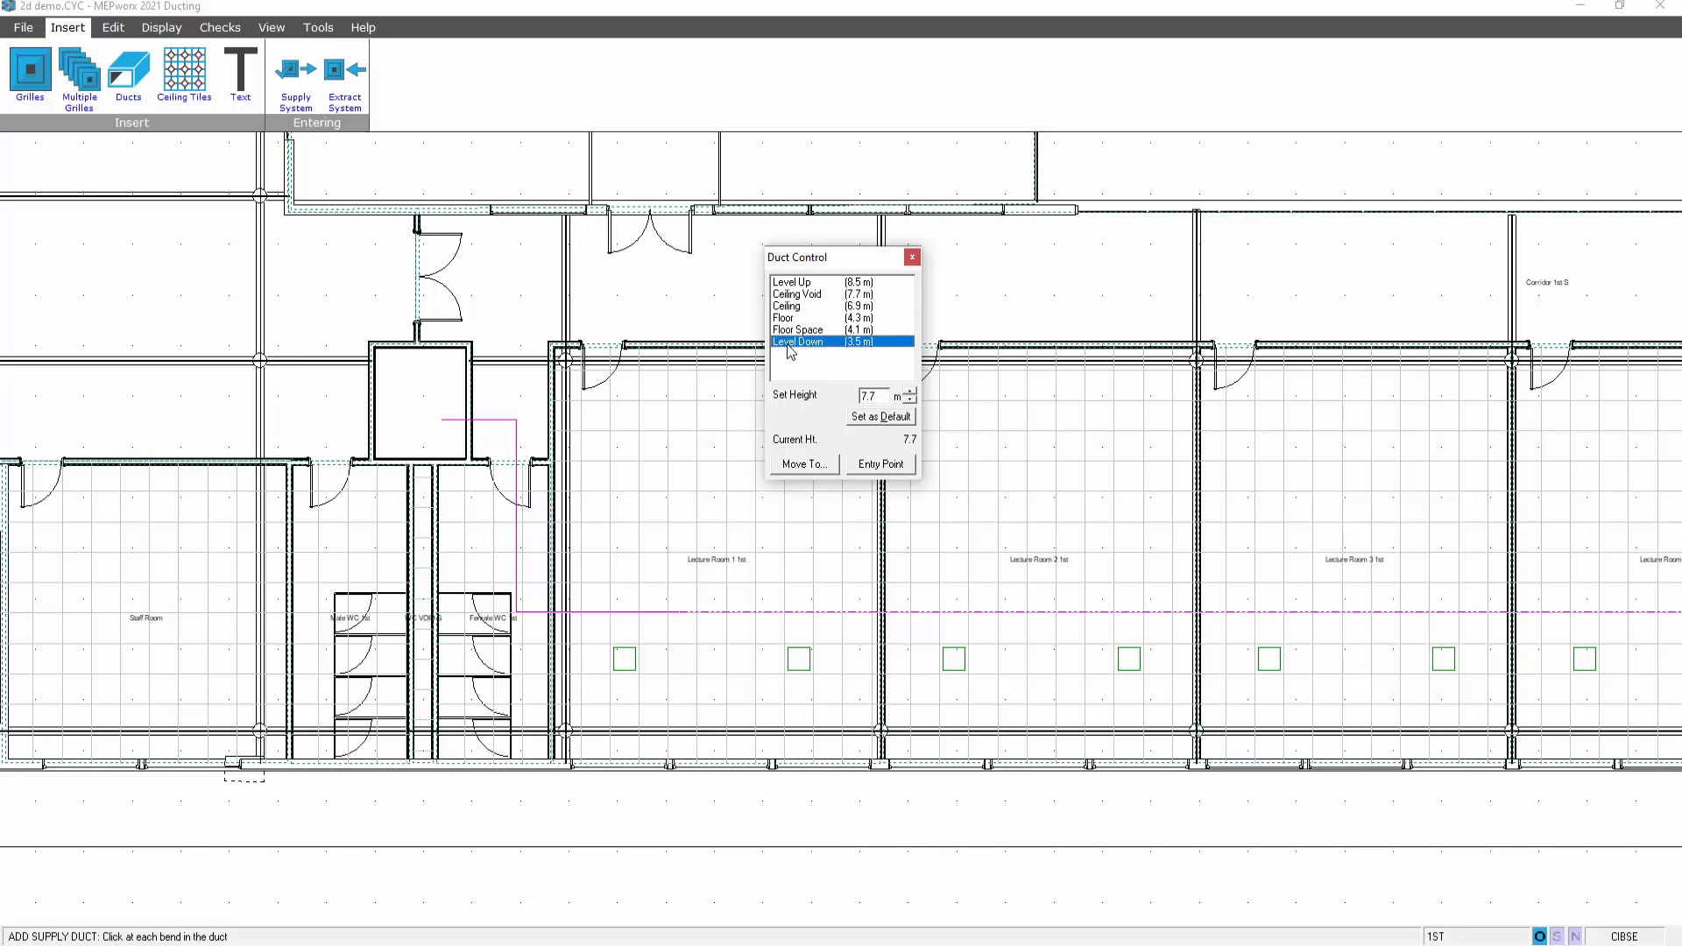
{"action": "left_click", "coordinate": [803, 465]}
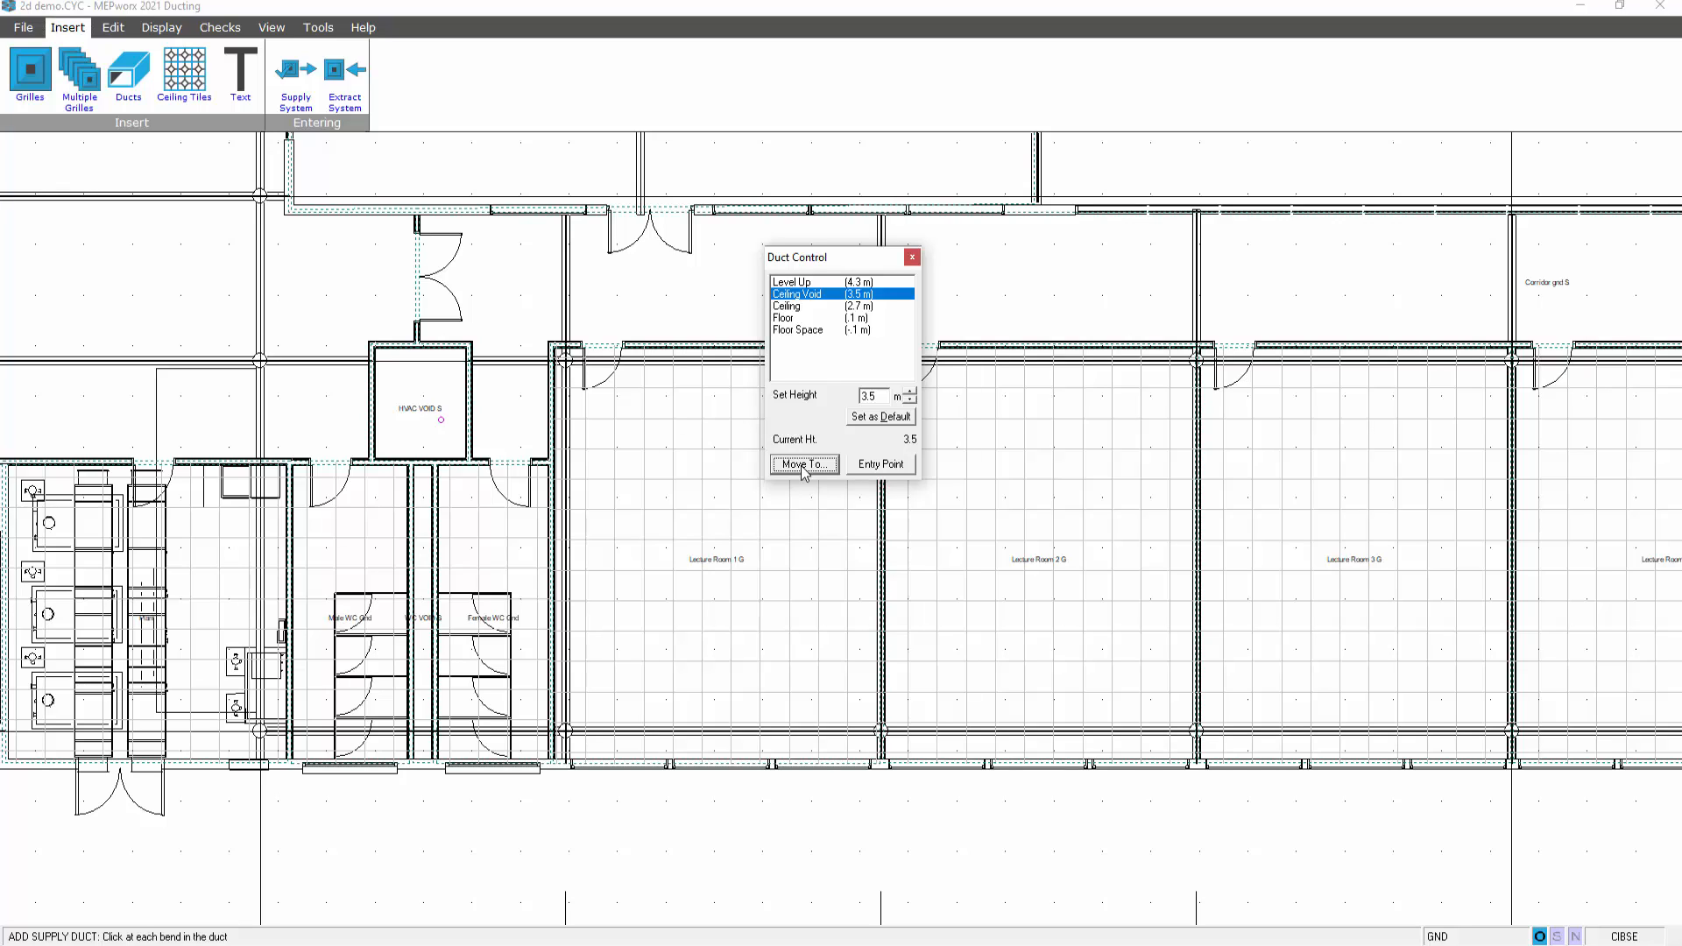
Set the duct height to 3.45 m and route it from the HVAC void along the corridor, turning down at the plant room doorway.
{"action": "double_click", "coordinate": [880, 393]}
{"action": "type", "text": "45"}
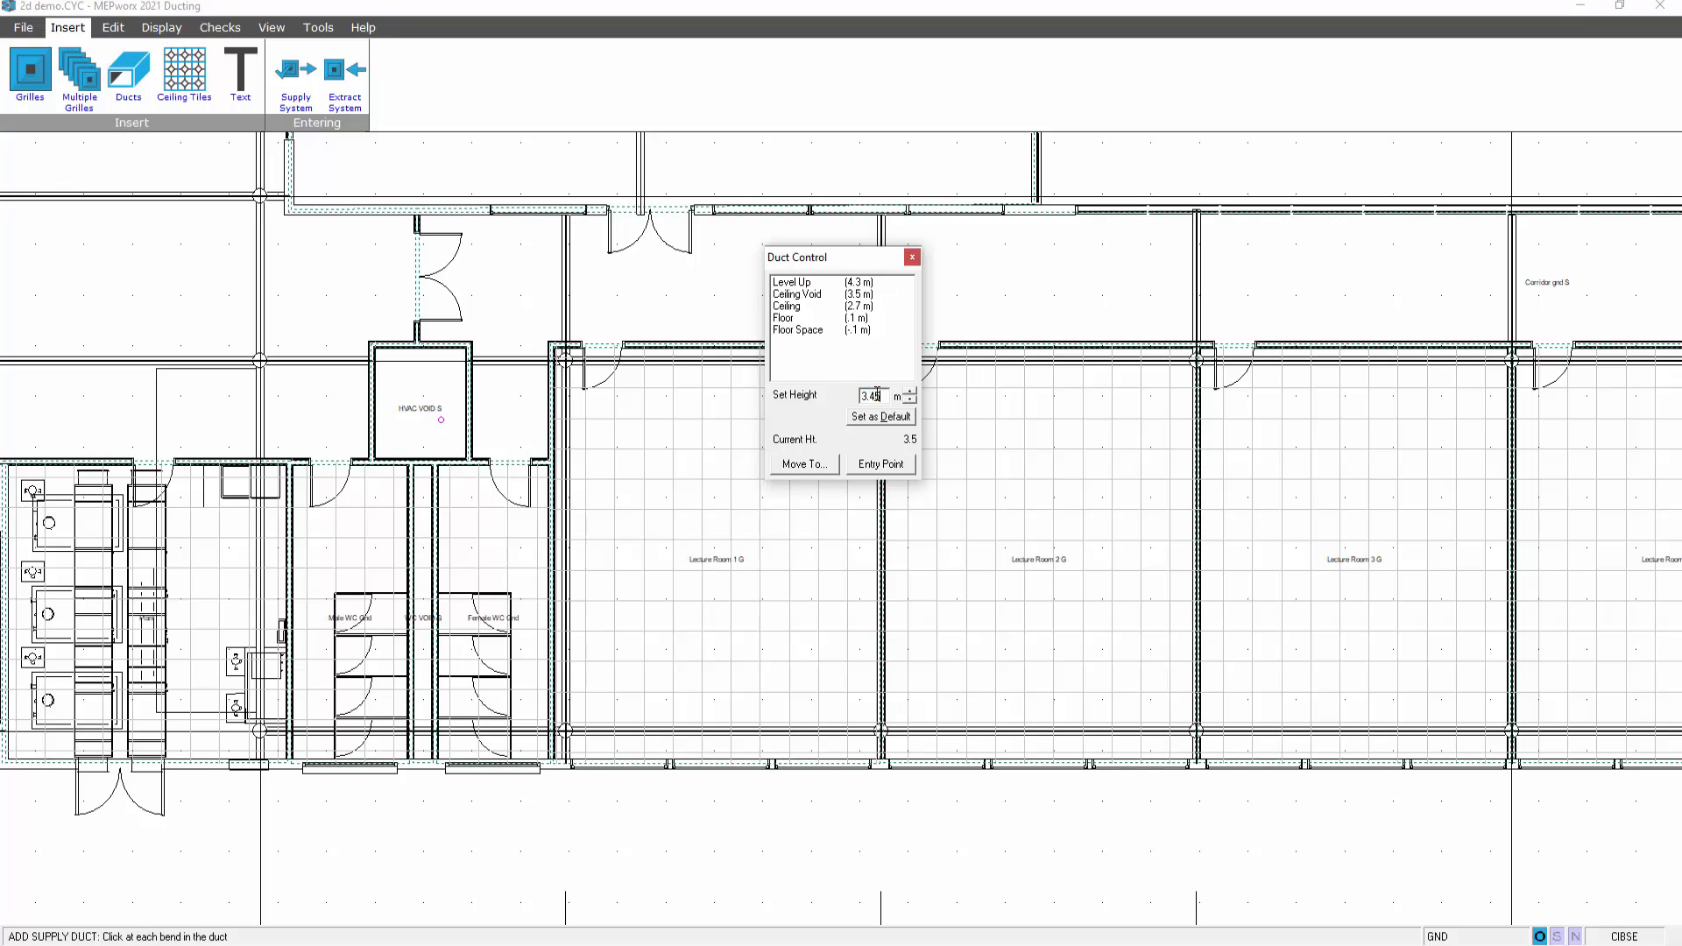
{"action": "left_click", "coordinate": [822, 466]}
{"action": "left_click", "coordinate": [150, 394]}
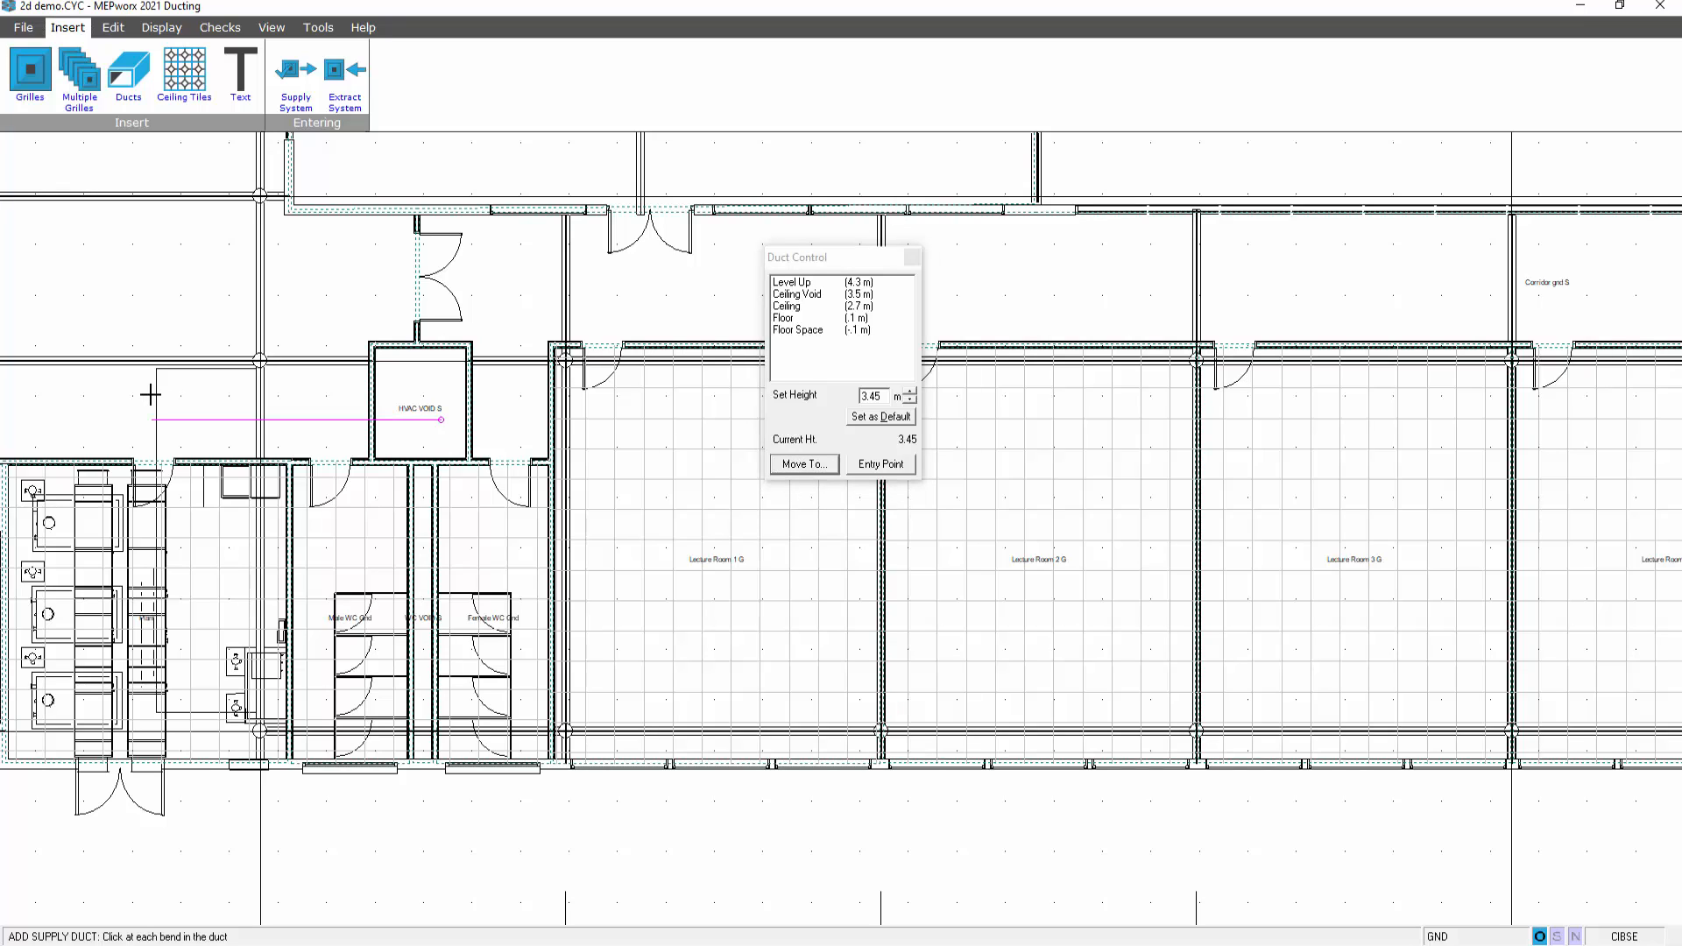
{"action": "left_click", "coordinate": [146, 470]}
End the duct at an entry point, enter "OF" as the system description with the Standard fan type, and finish inserting ducts.
{"action": "left_click", "coordinate": [883, 470]}
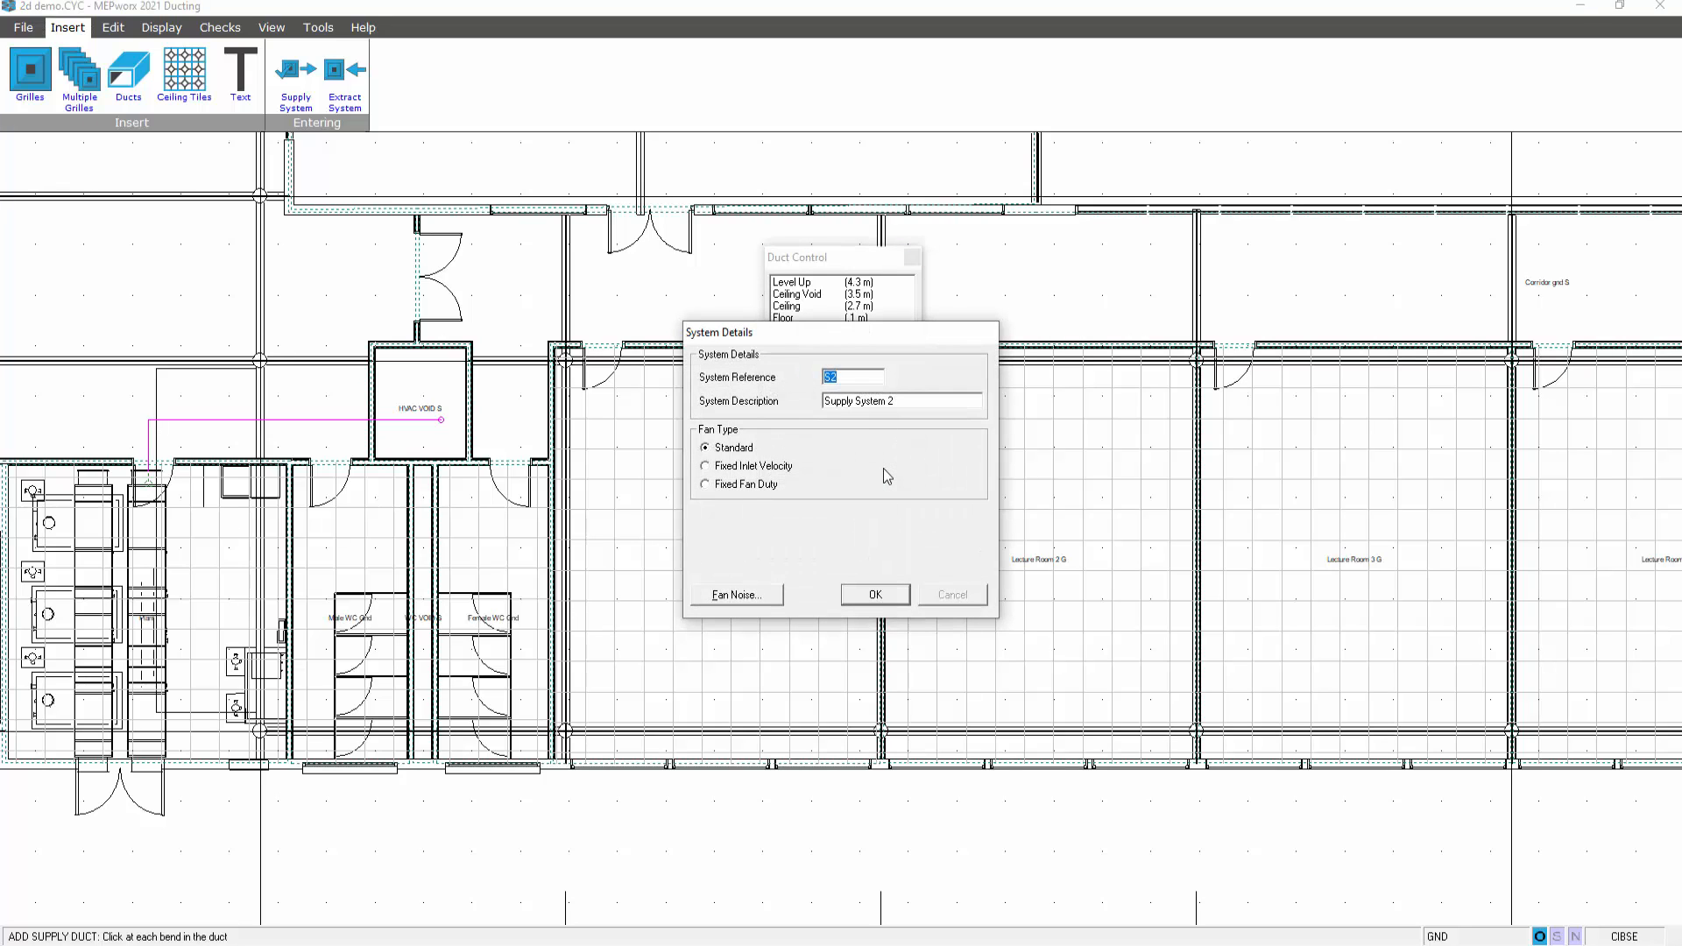
{"action": "left_click", "coordinate": [840, 375]}
{"action": "key", "text": "Tab"}
{"action": "type", "text": "OF"}
{"action": "left_click", "coordinate": [876, 595]}
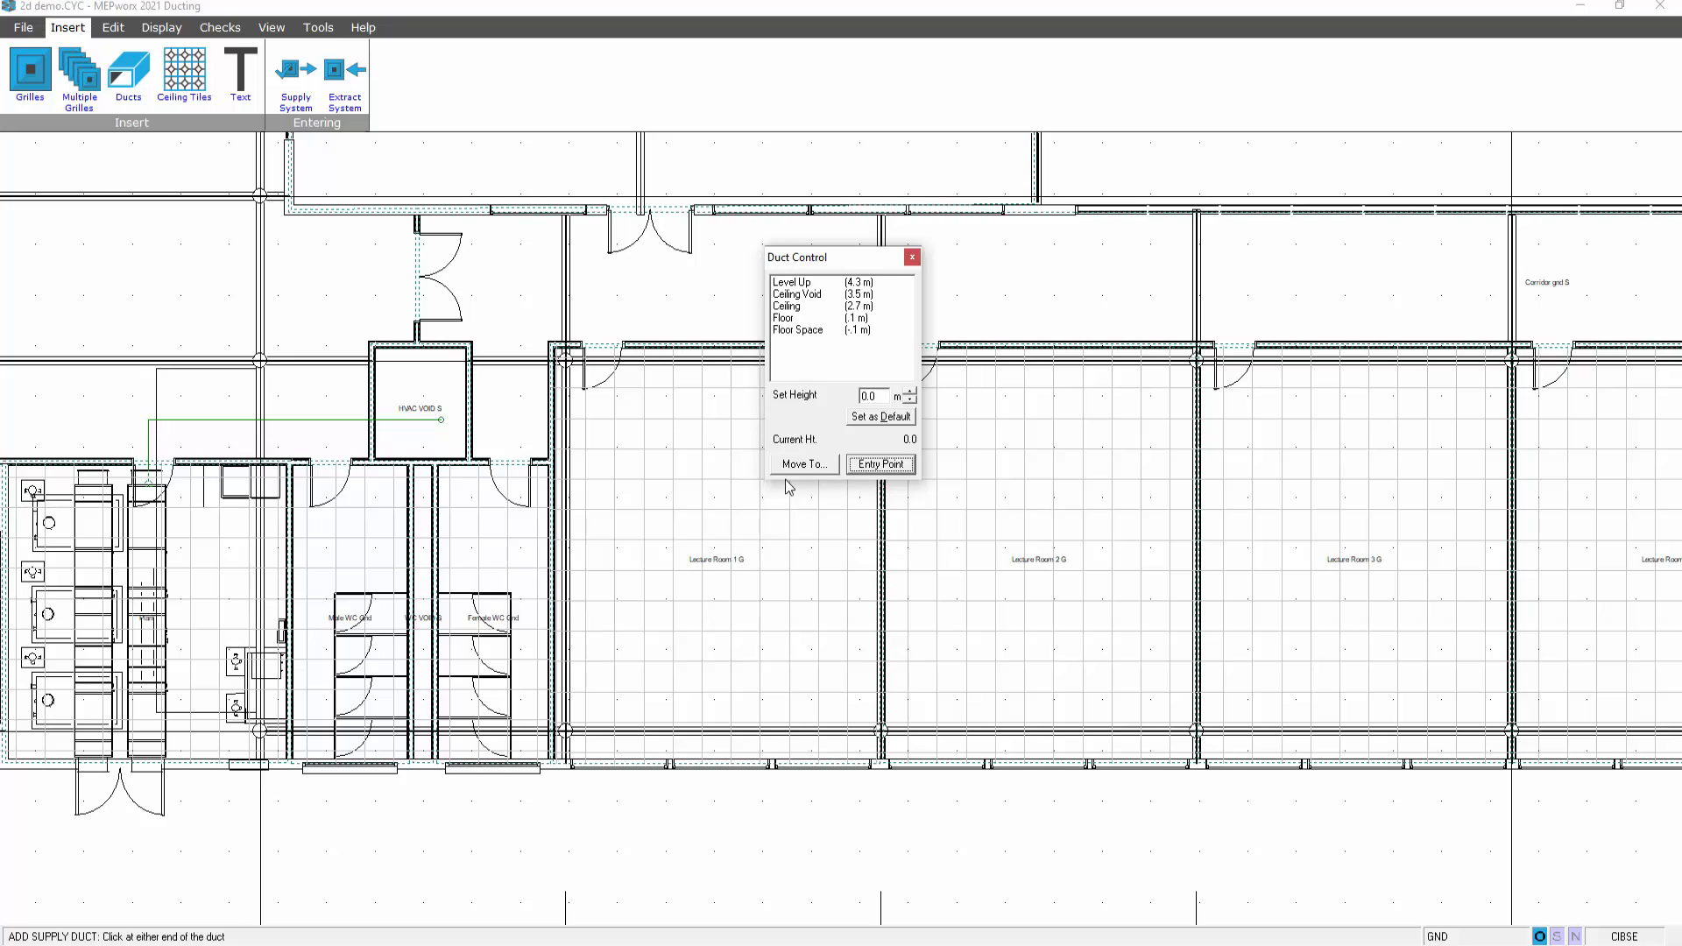
{"action": "right_click", "coordinate": [698, 458]}
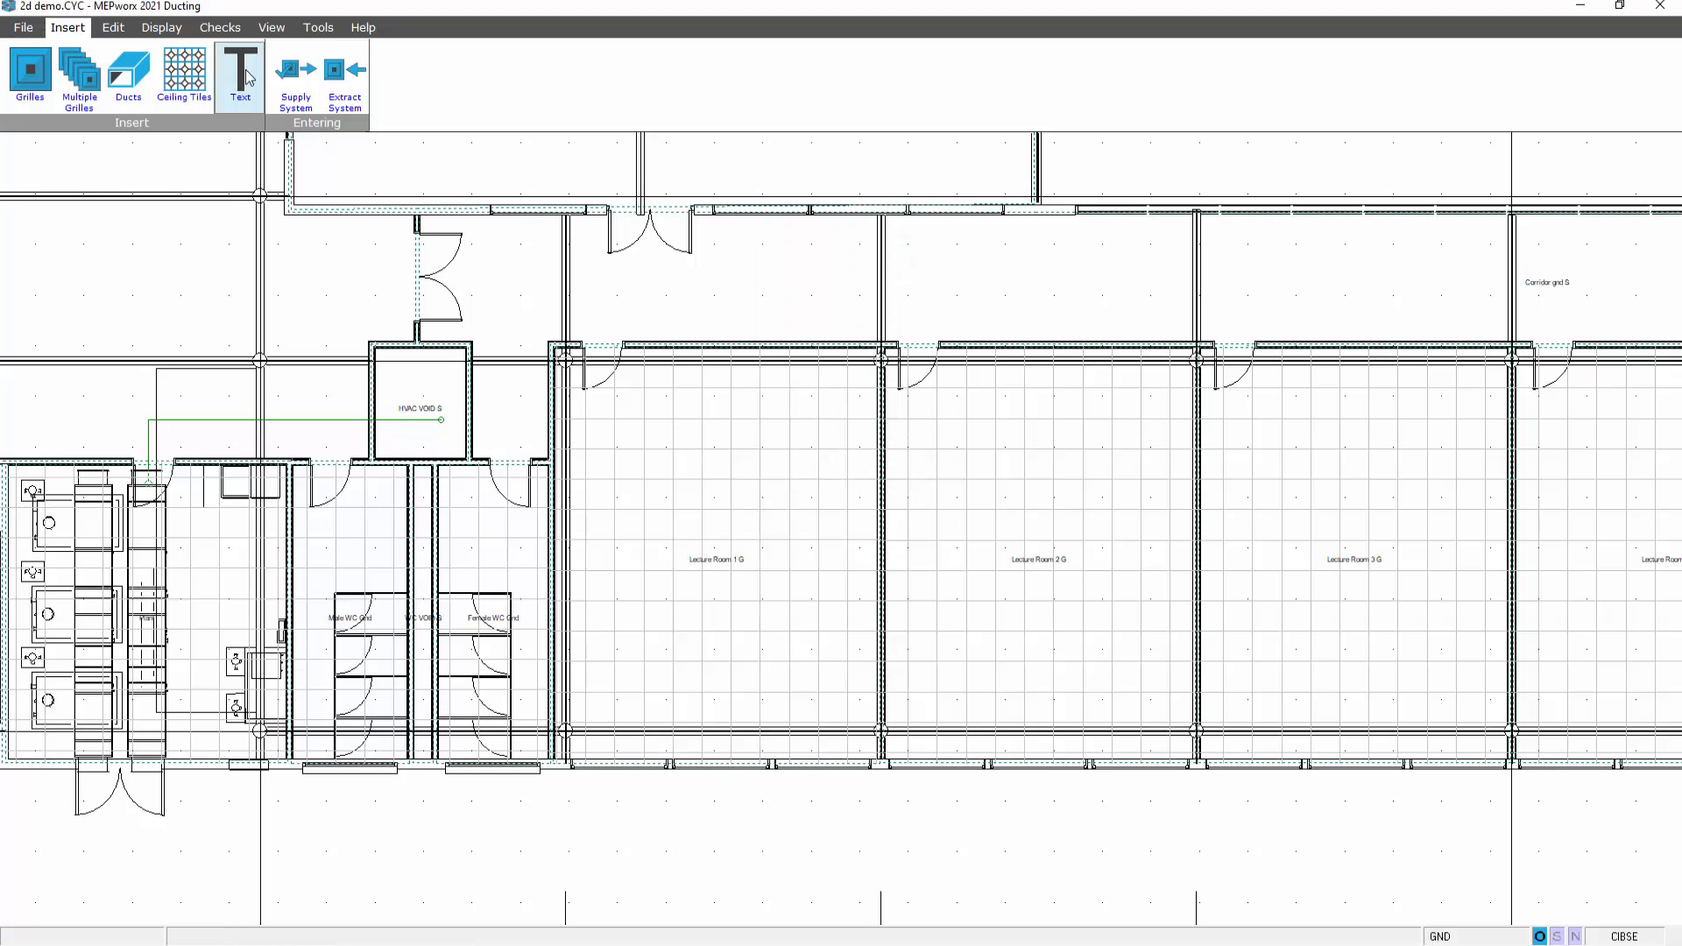
Return to the first-floor level and bring the lecture room grilles beside the main duct into view.
{"action": "left_click", "coordinate": [271, 28]}
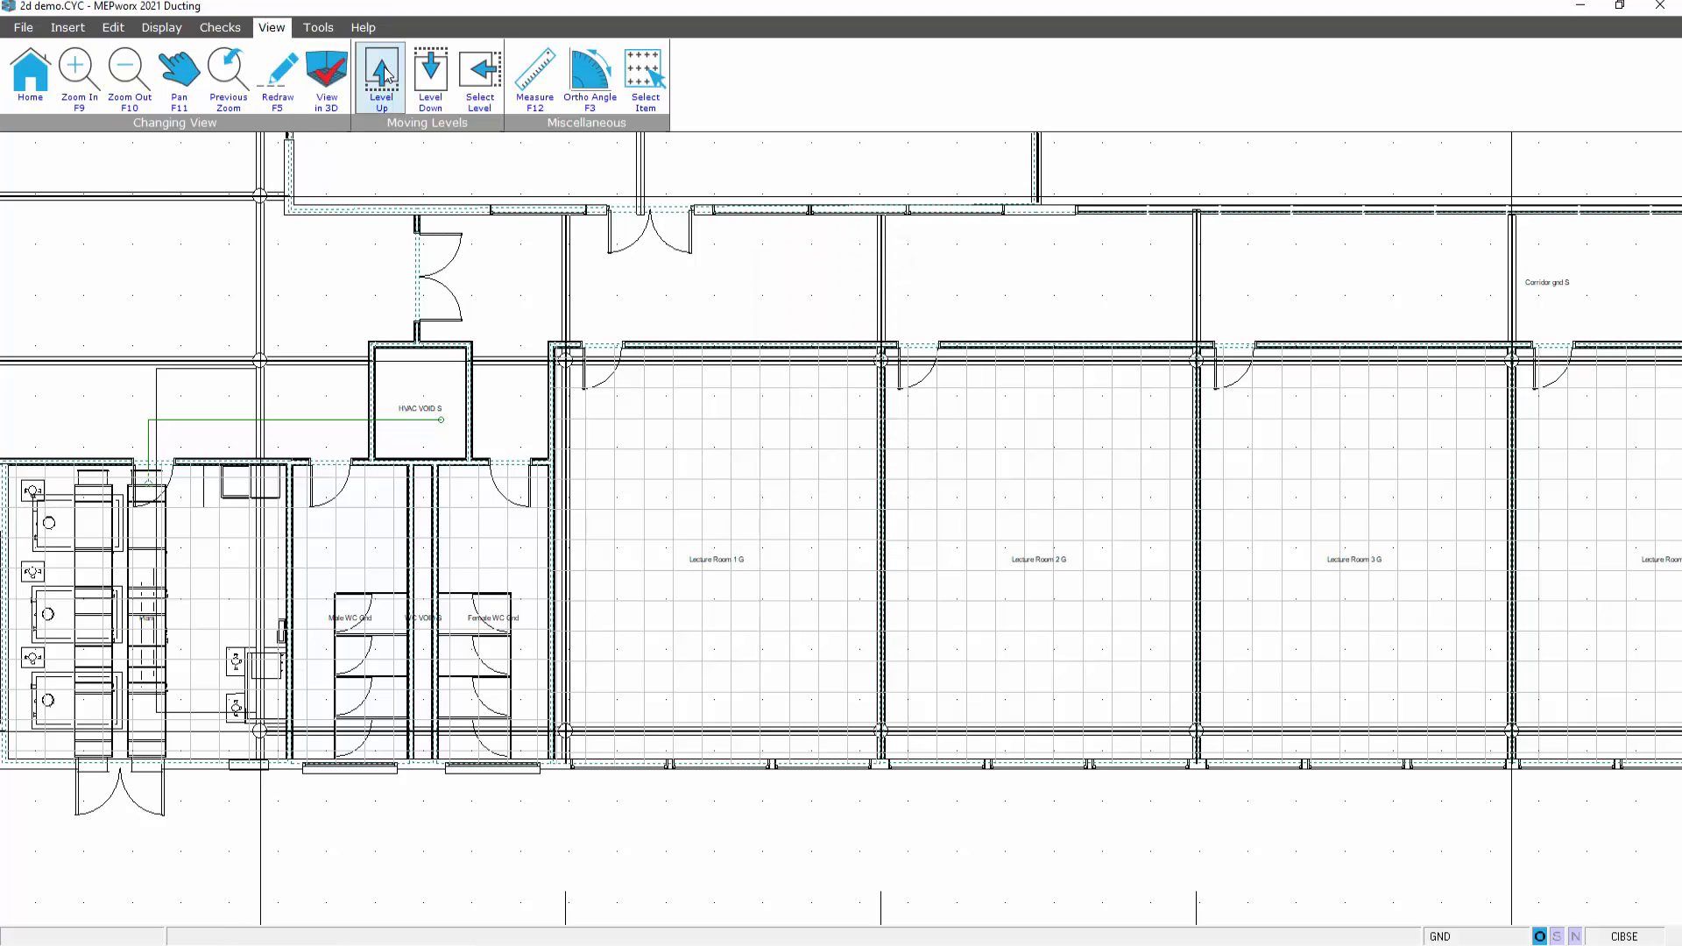
{"action": "left_click", "coordinate": [384, 67]}
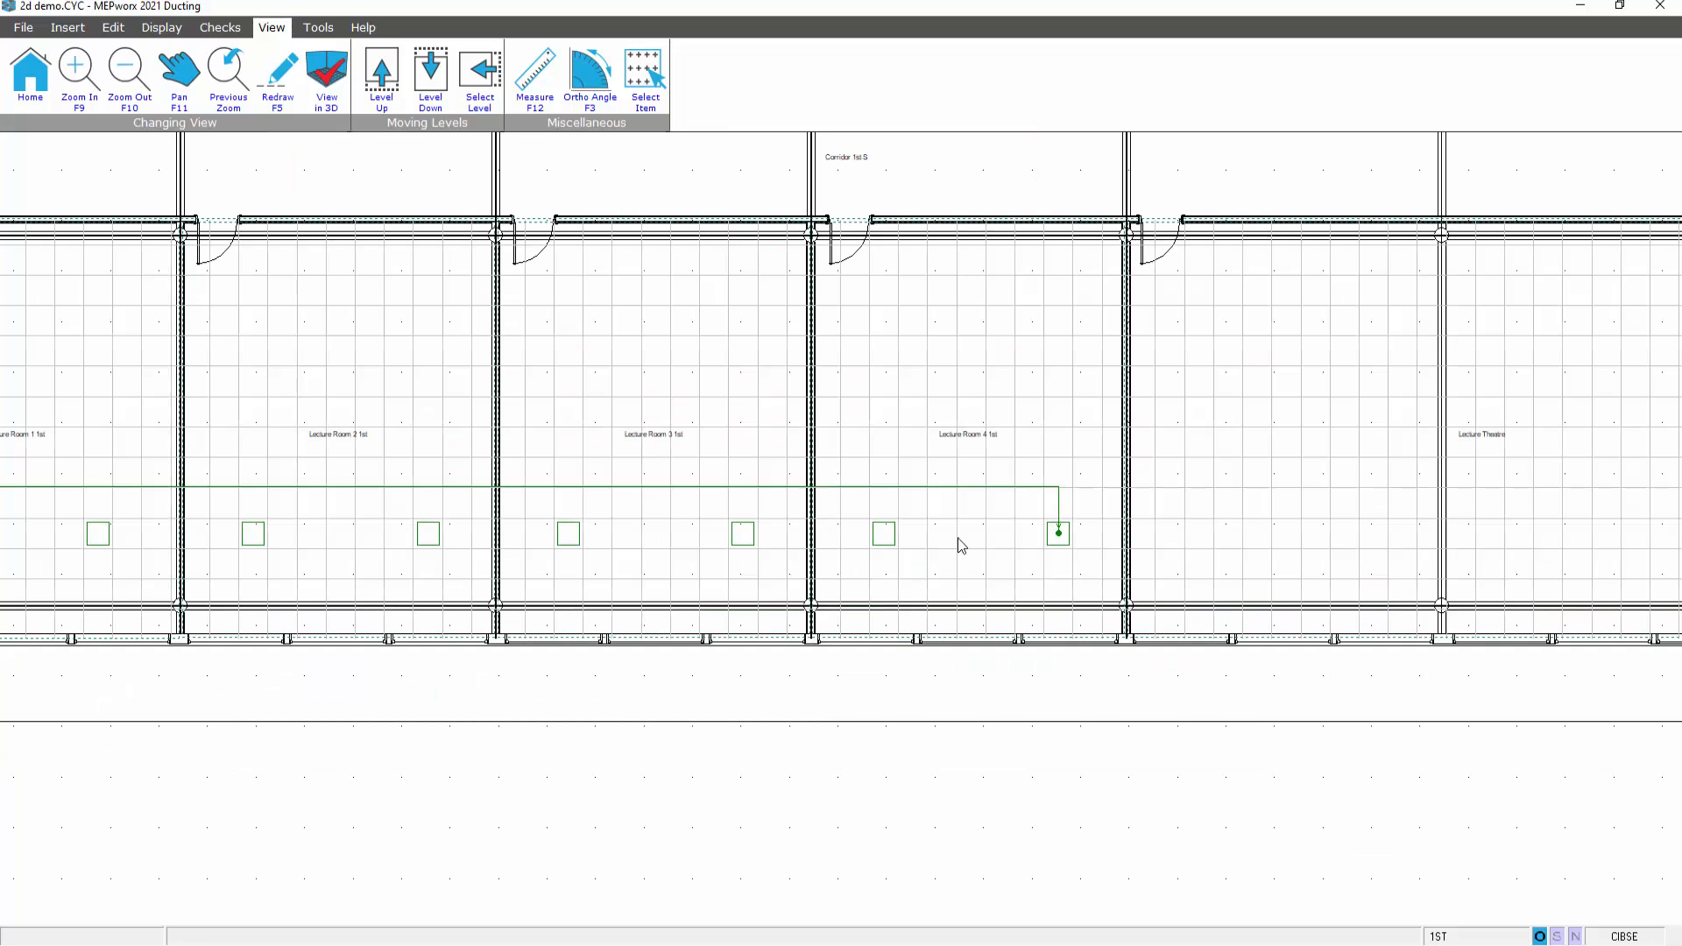
{"action": "middle_click_drag", "start_coordinate": [961, 528], "coordinate": [942, 600]}
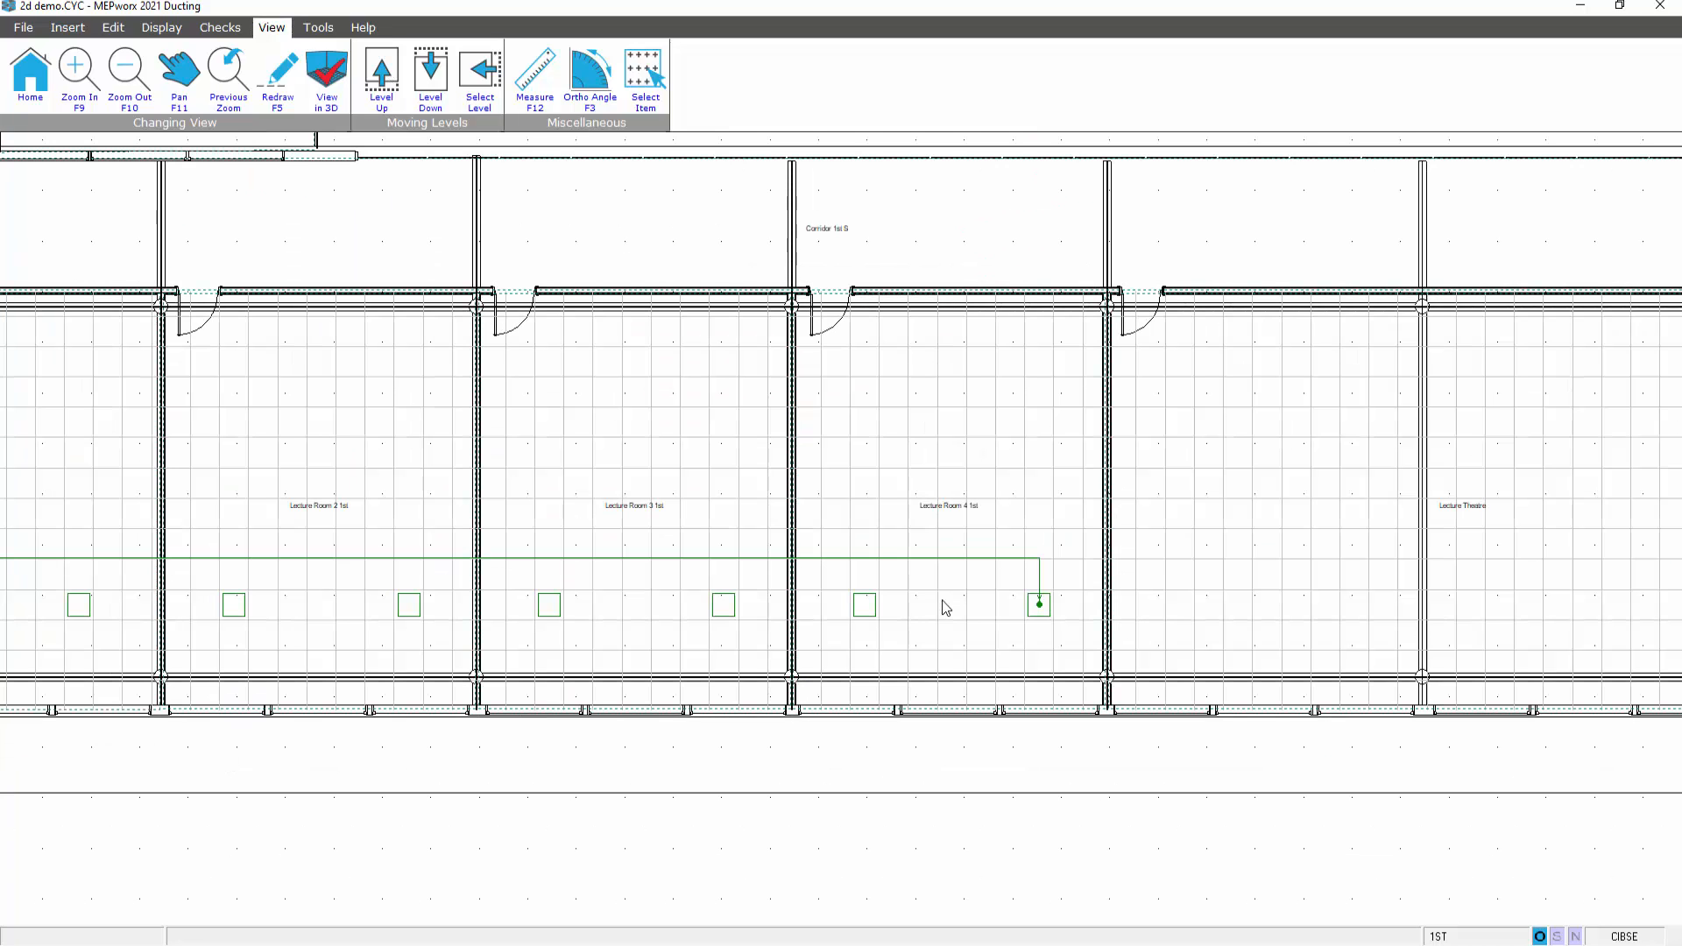
{"action": "left_click", "coordinate": [66, 32]}
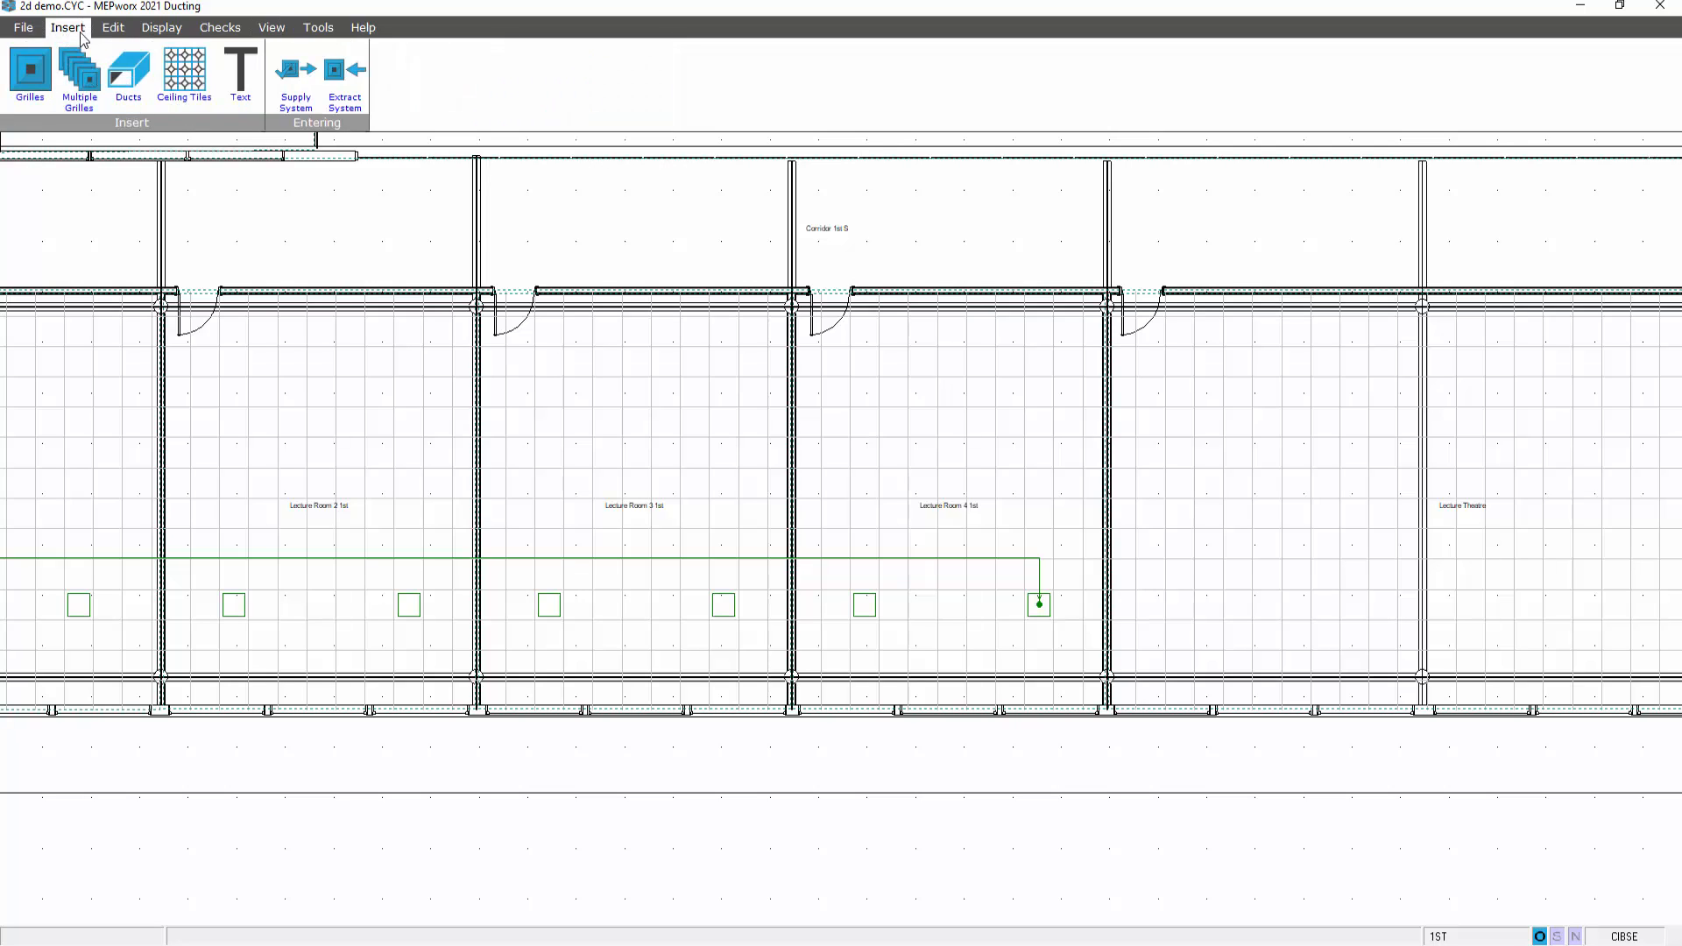
{"action": "left_click", "coordinate": [129, 83]}
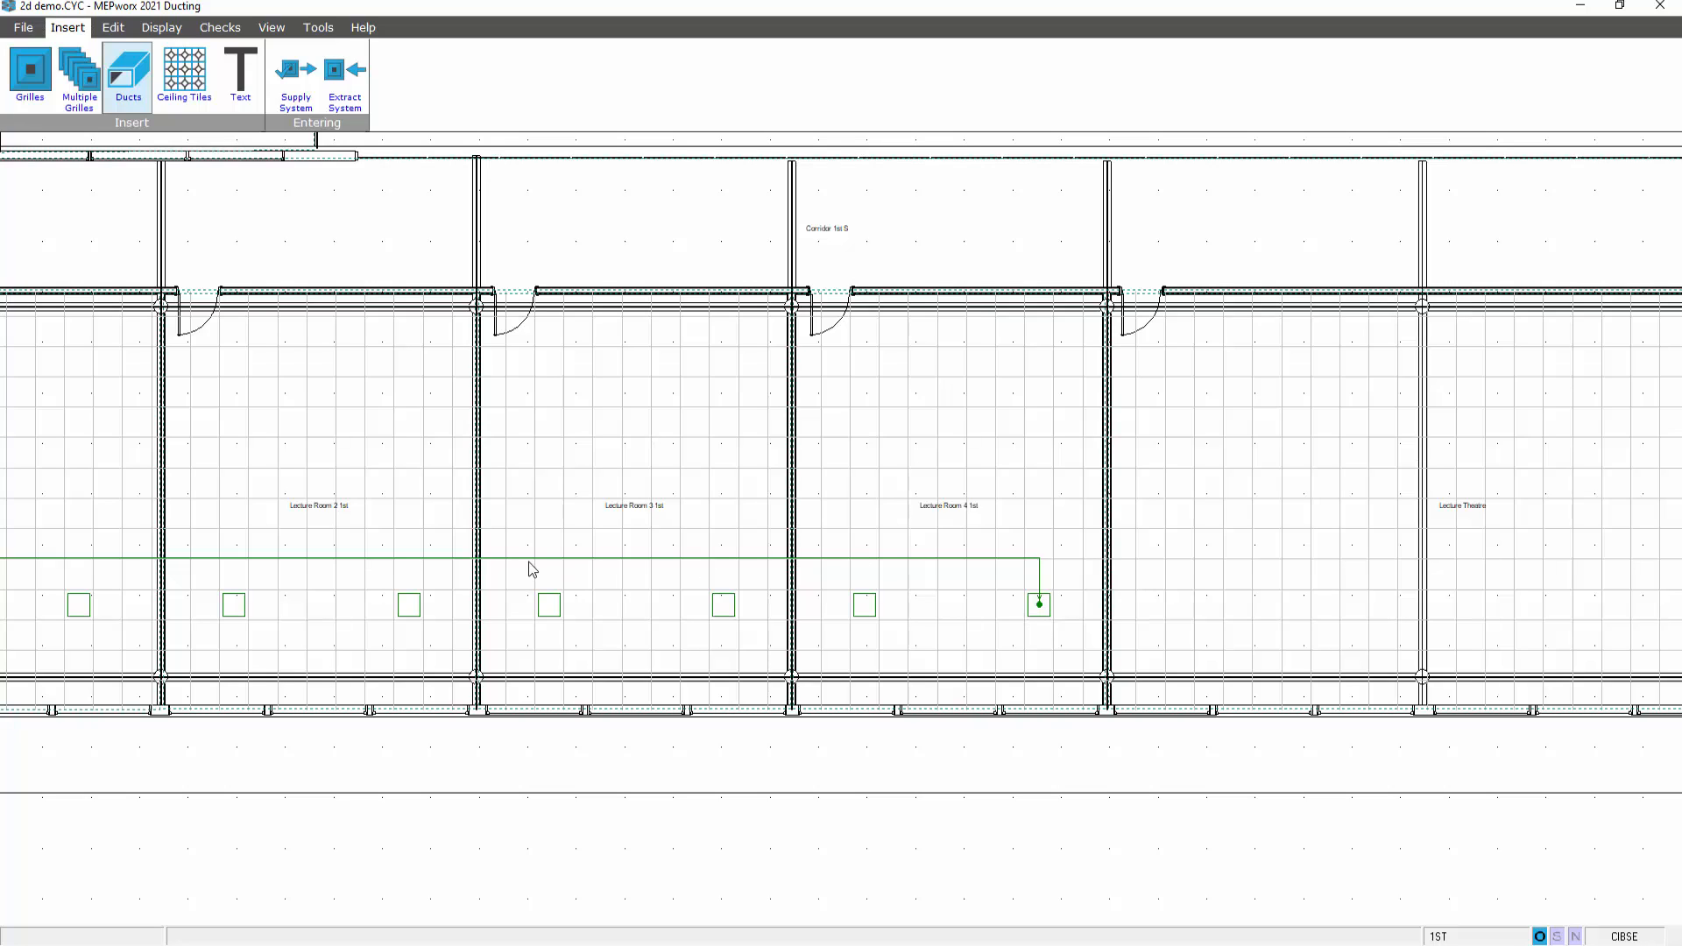
Set FINAL CONNS as the default duct group.
{"action": "left_click", "coordinate": [113, 29]}
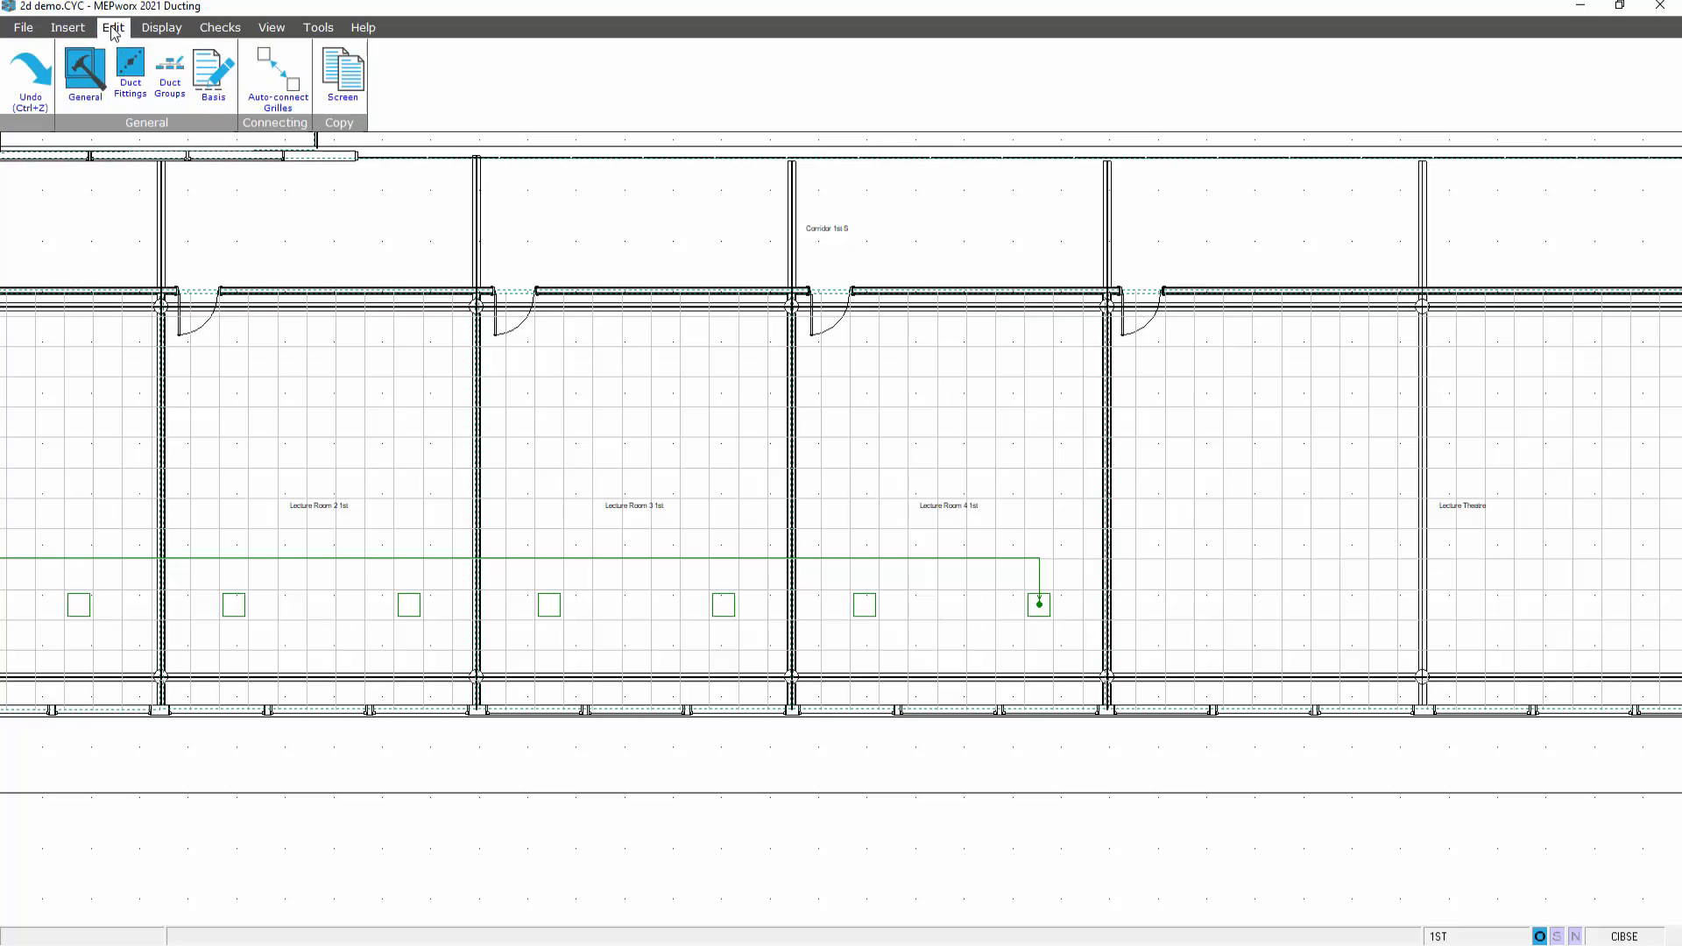
{"action": "left_click", "coordinate": [170, 70]}
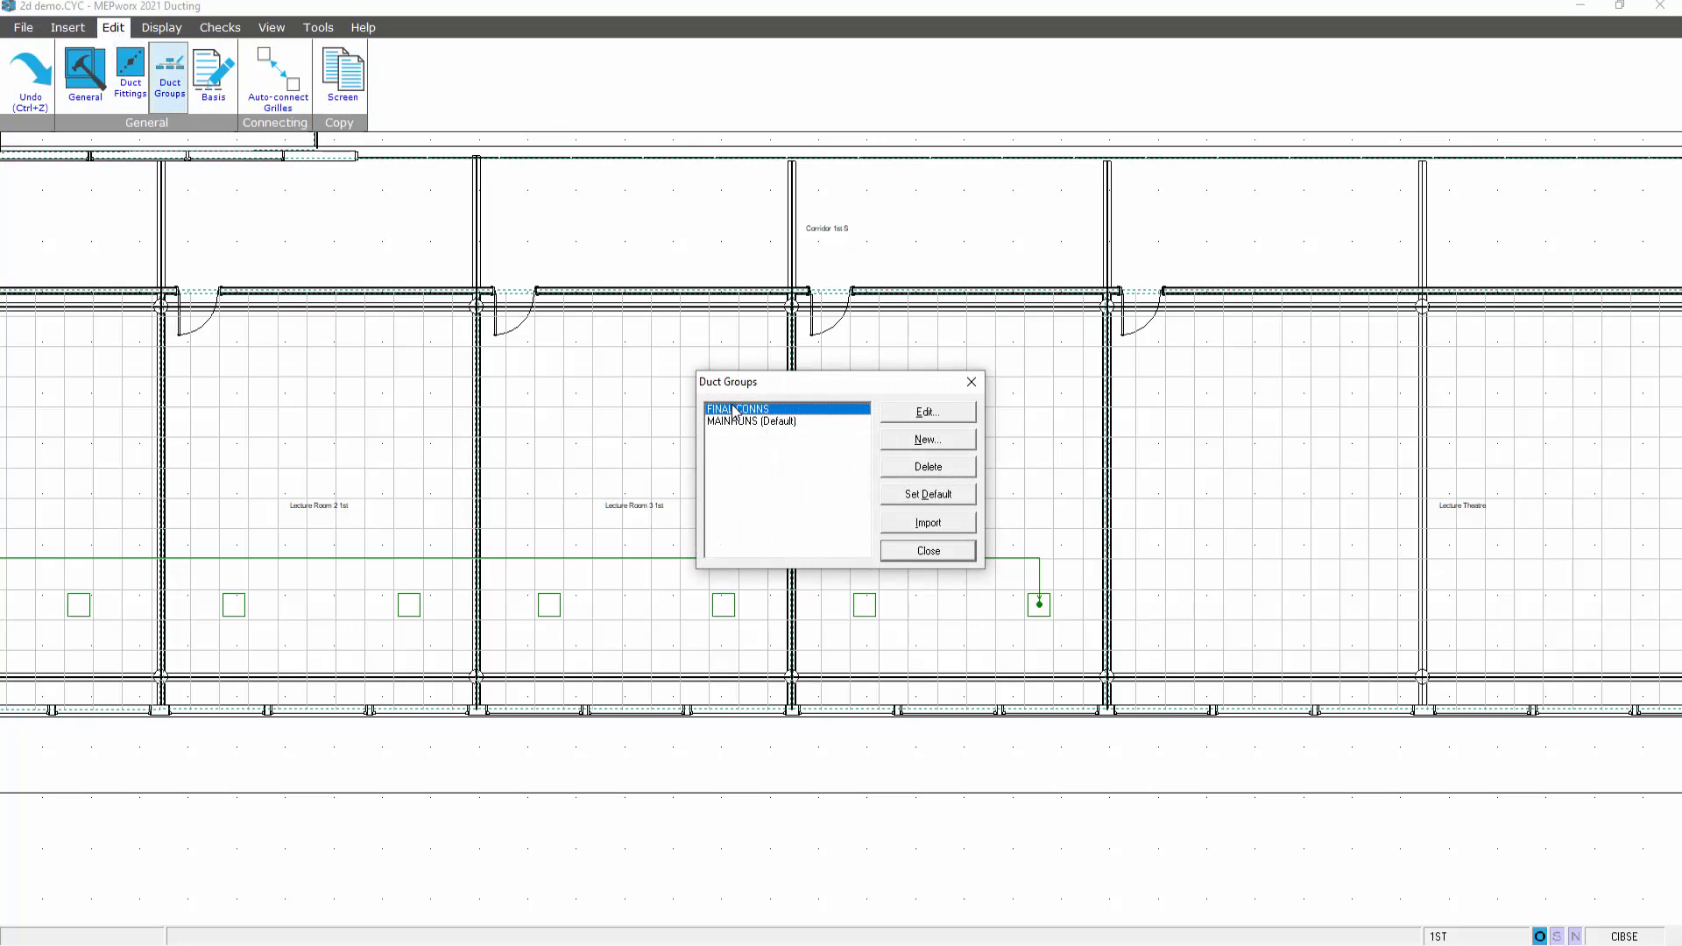
{"action": "left_click", "coordinate": [927, 496]}
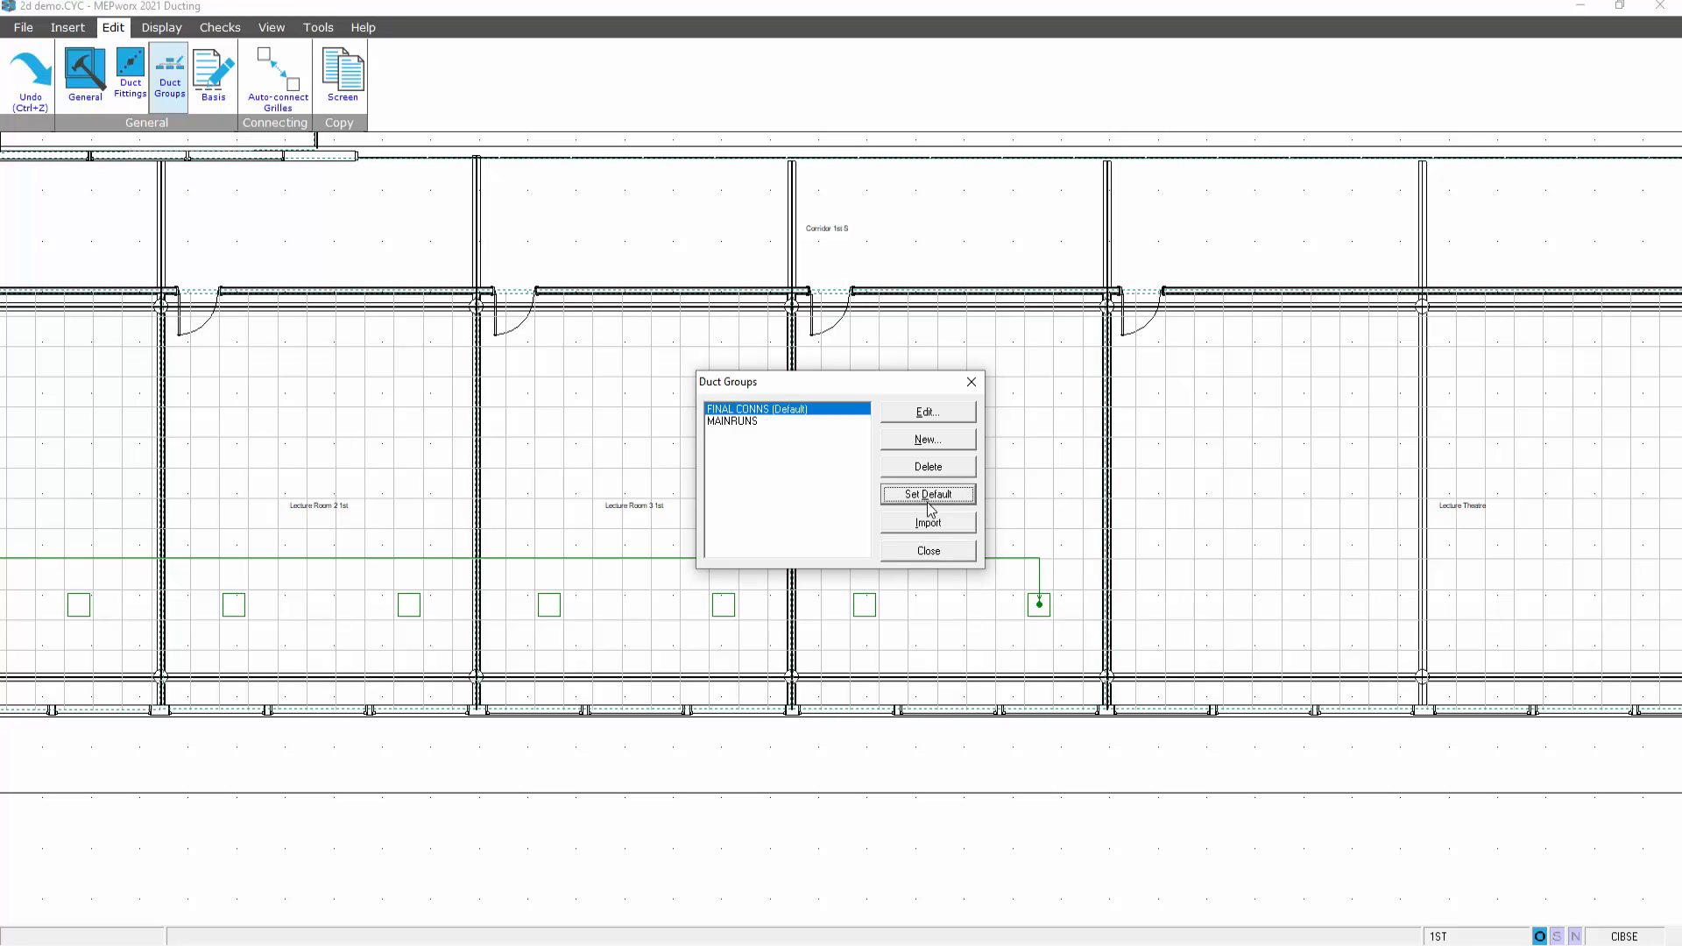
{"action": "left_click", "coordinate": [928, 551]}
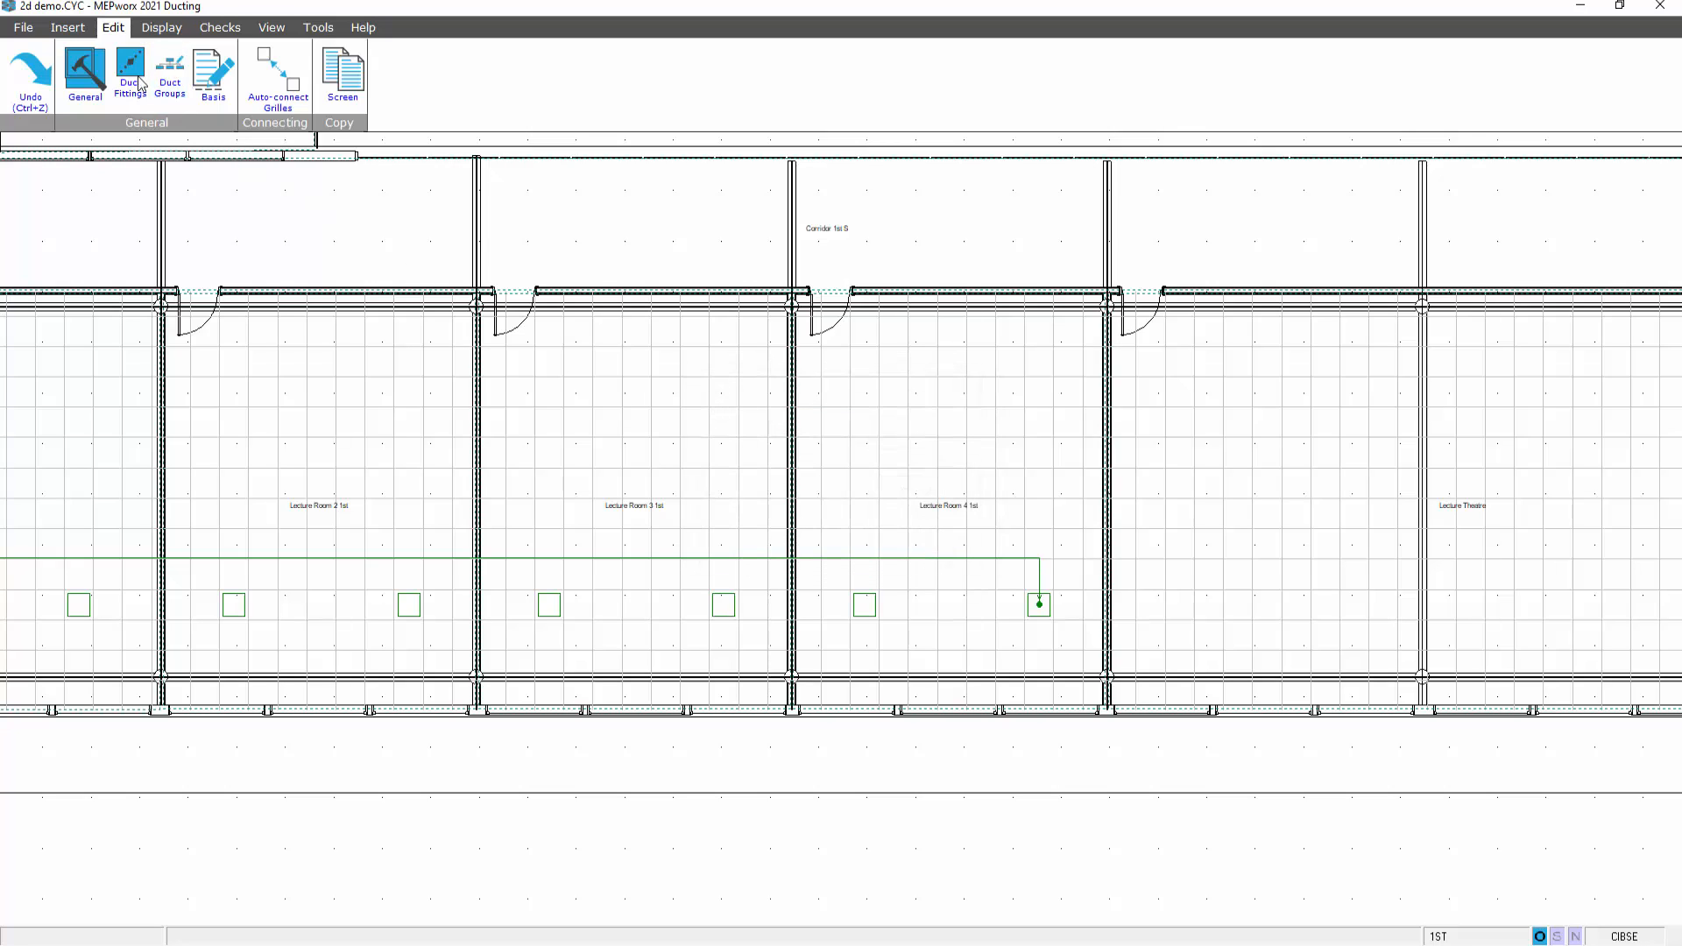
Insert a supply duct connecting the left-hand grille in Lecture Room 4 1st straight up to the main run.
{"action": "left_click", "coordinate": [67, 27]}
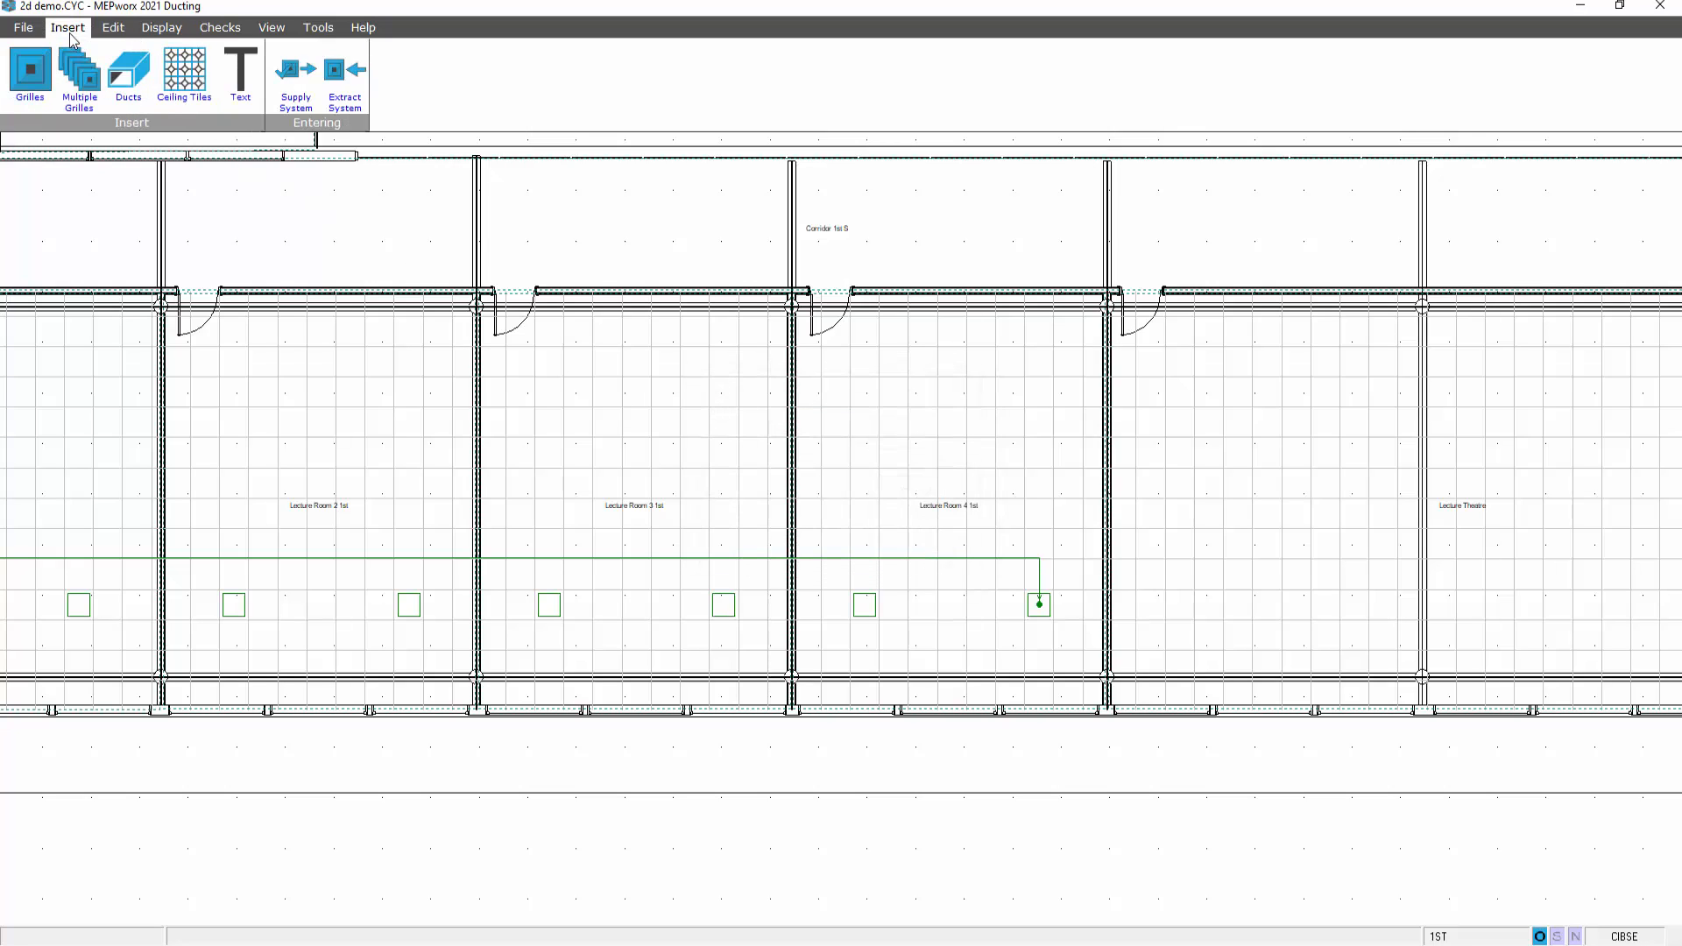
{"action": "left_click", "coordinate": [121, 79]}
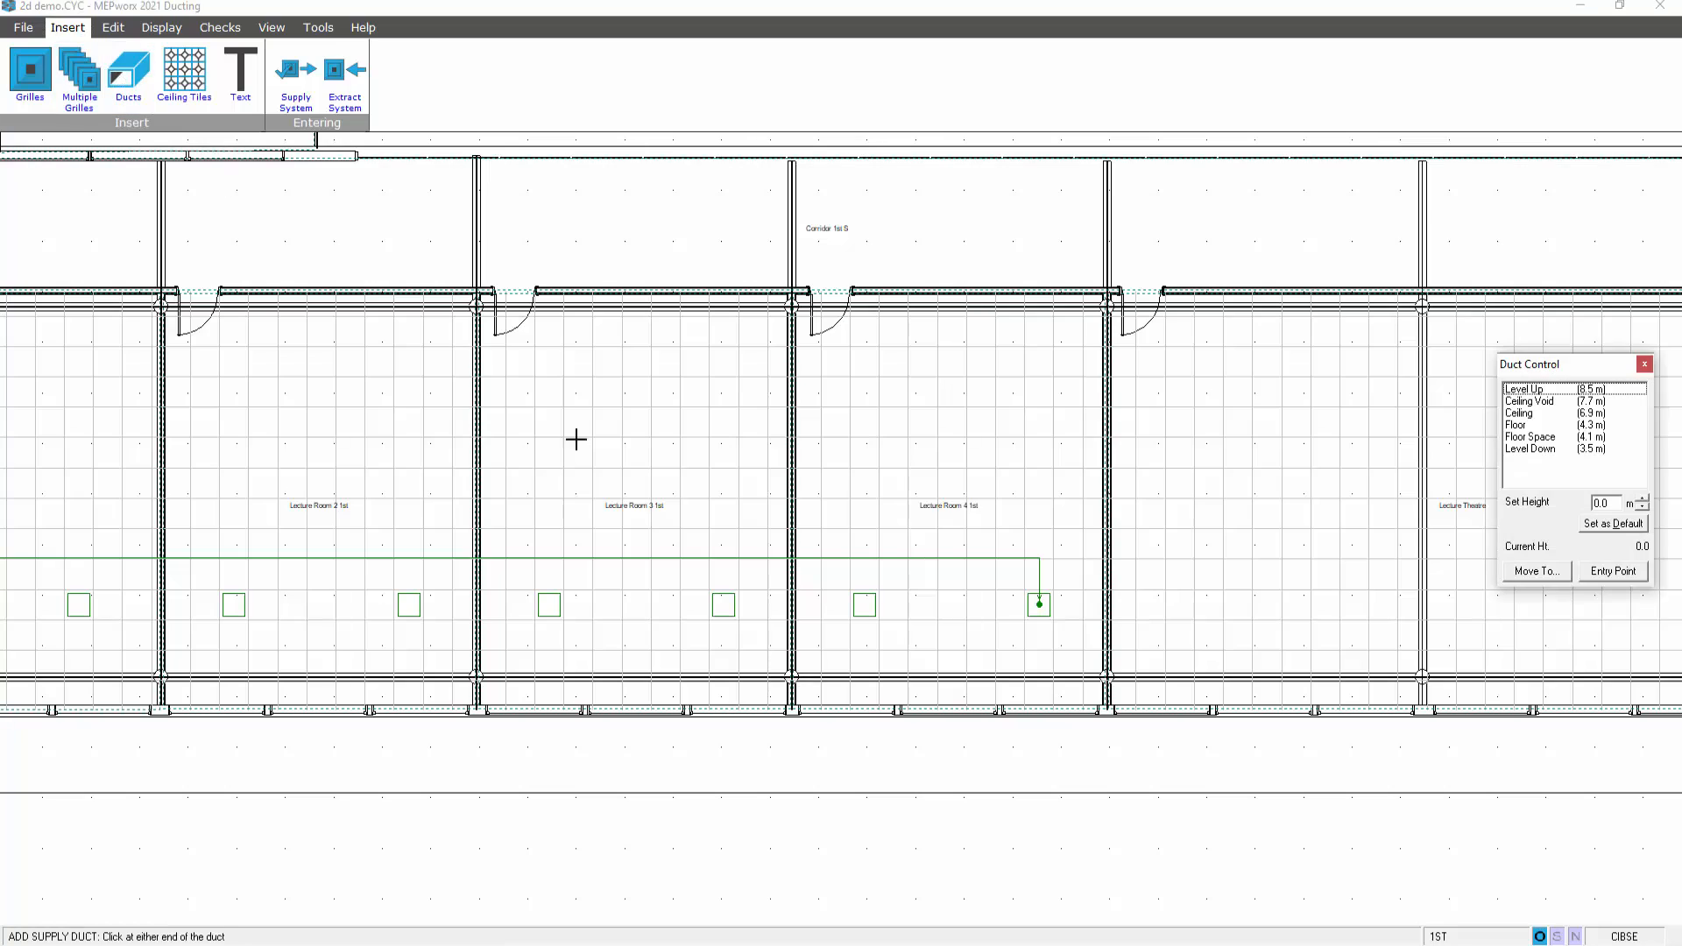
{"action": "left_click", "coordinate": [865, 608]}
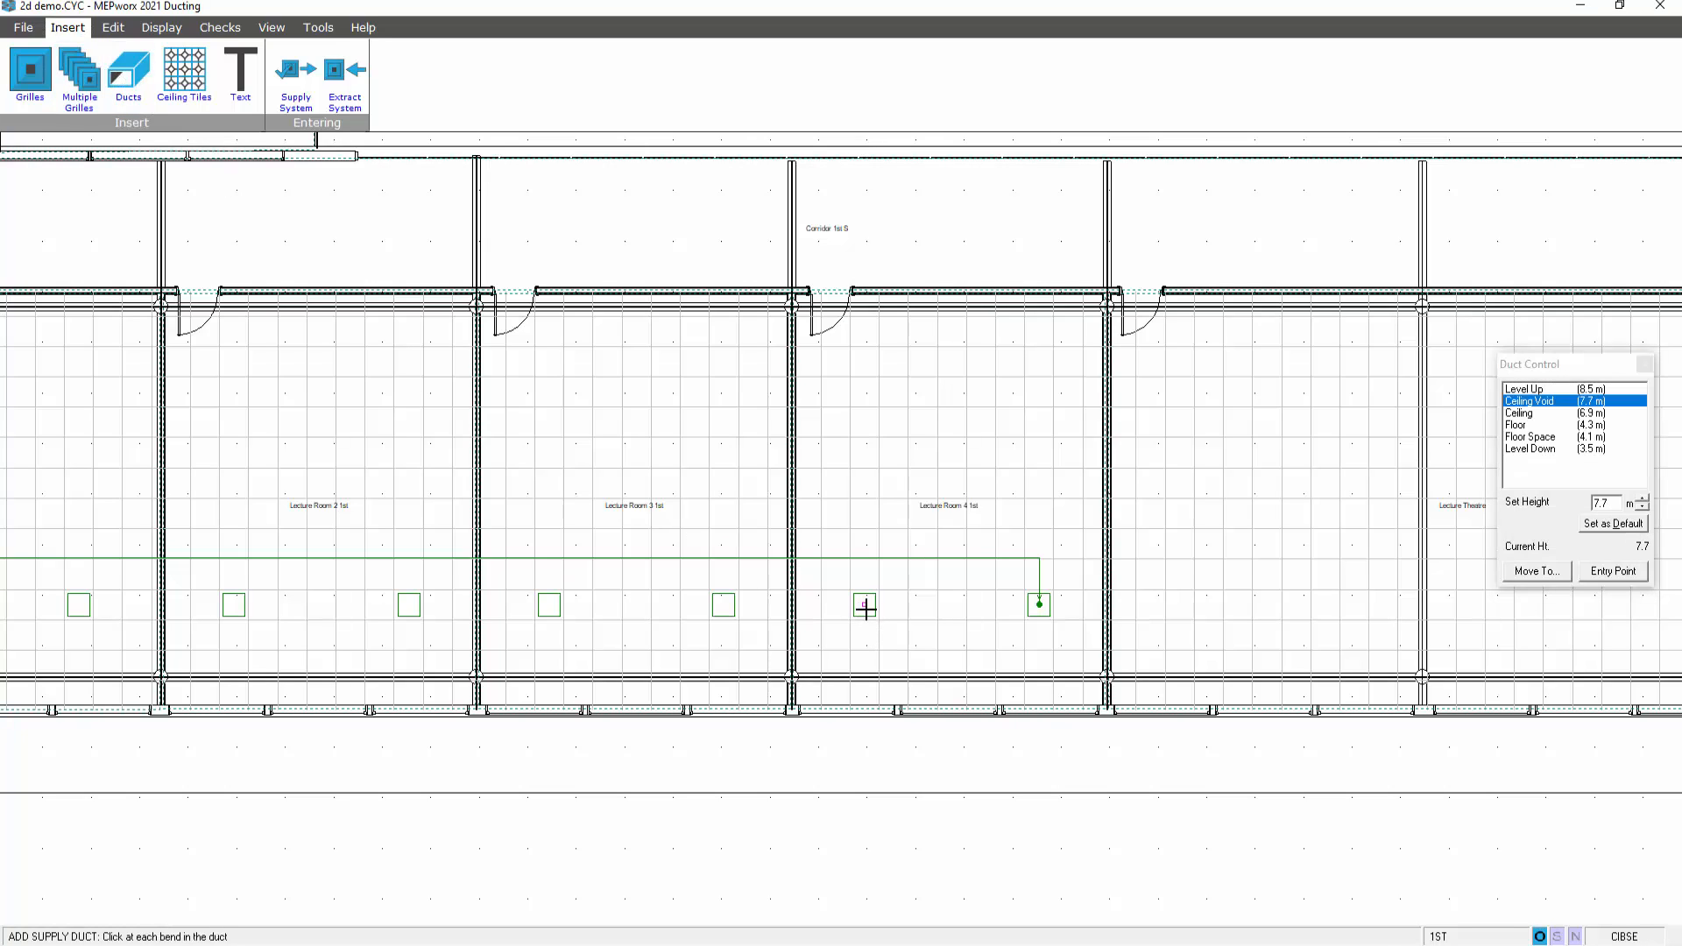
{"action": "left_click", "coordinate": [864, 558]}
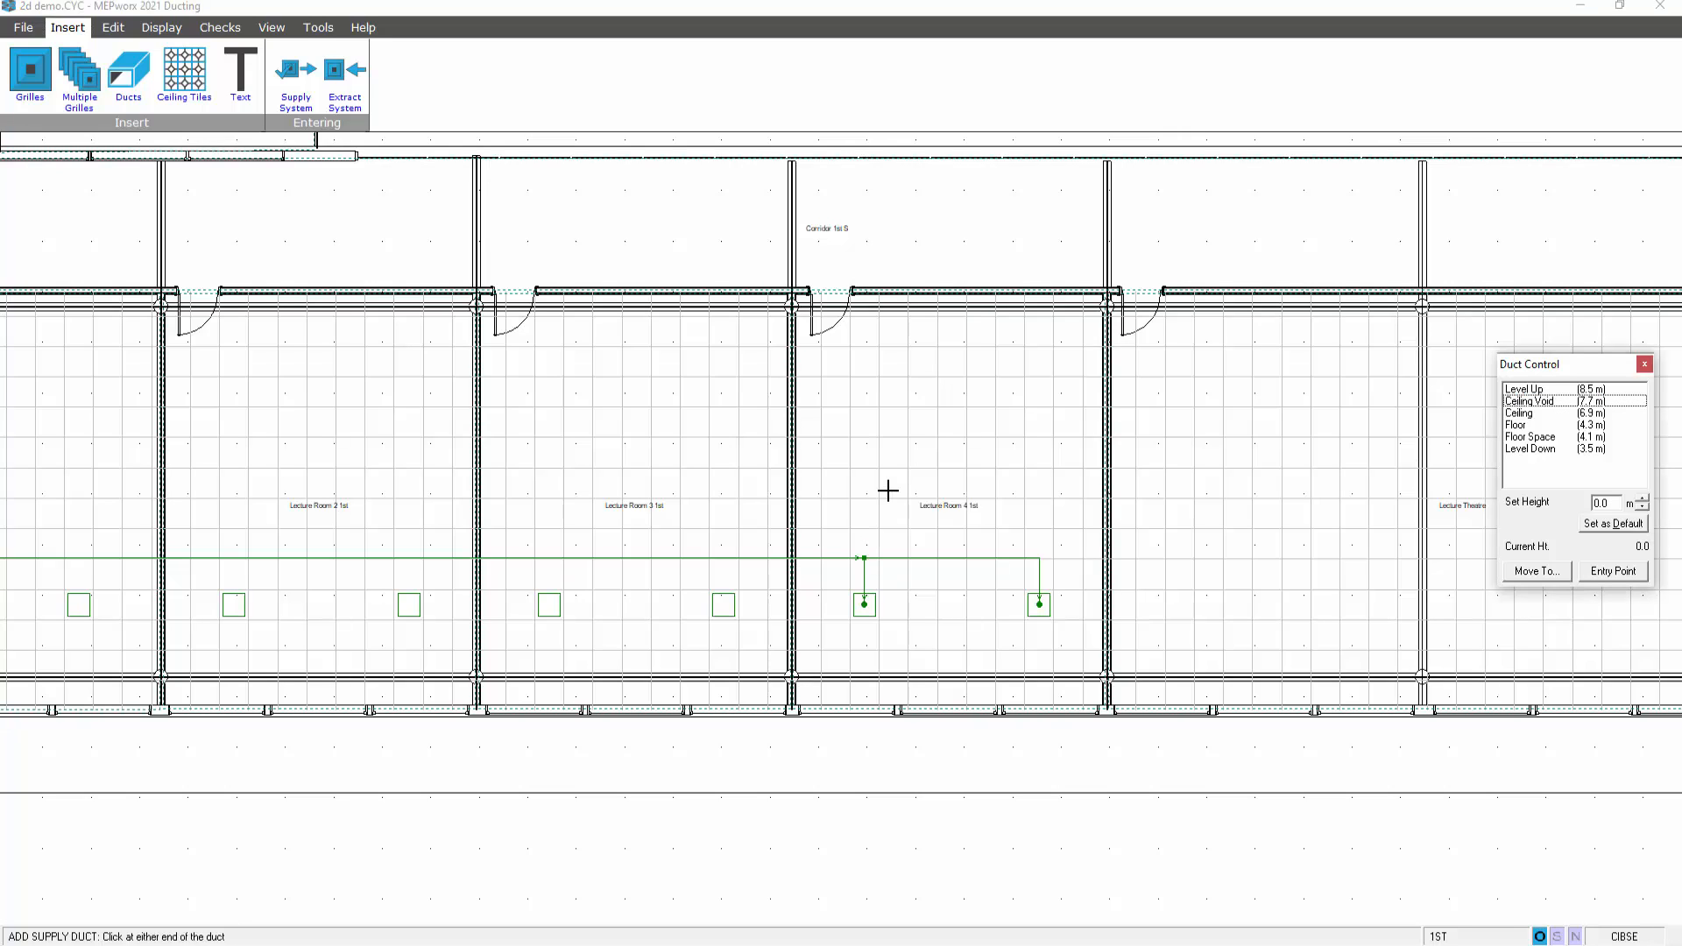
{"action": "key", "text": "Escape"}
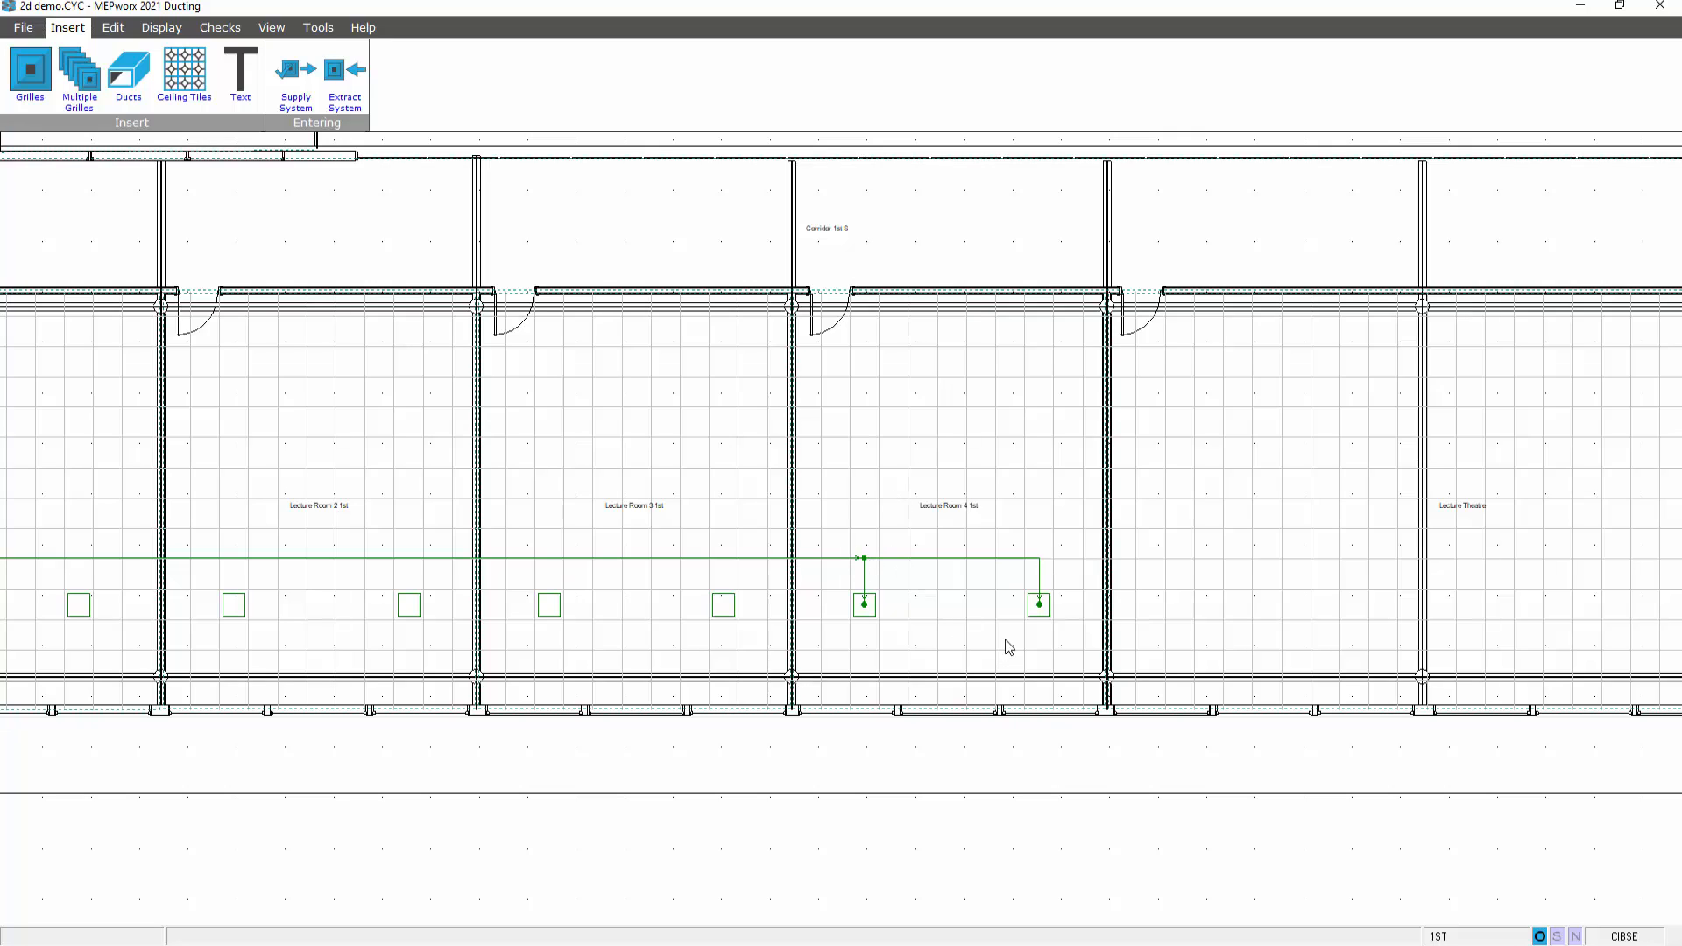
Change the duct between the two Lecture Room 4 1st grilles from the main run group to FINAL CONNS.
{"action": "double_click", "coordinate": [943, 558]}
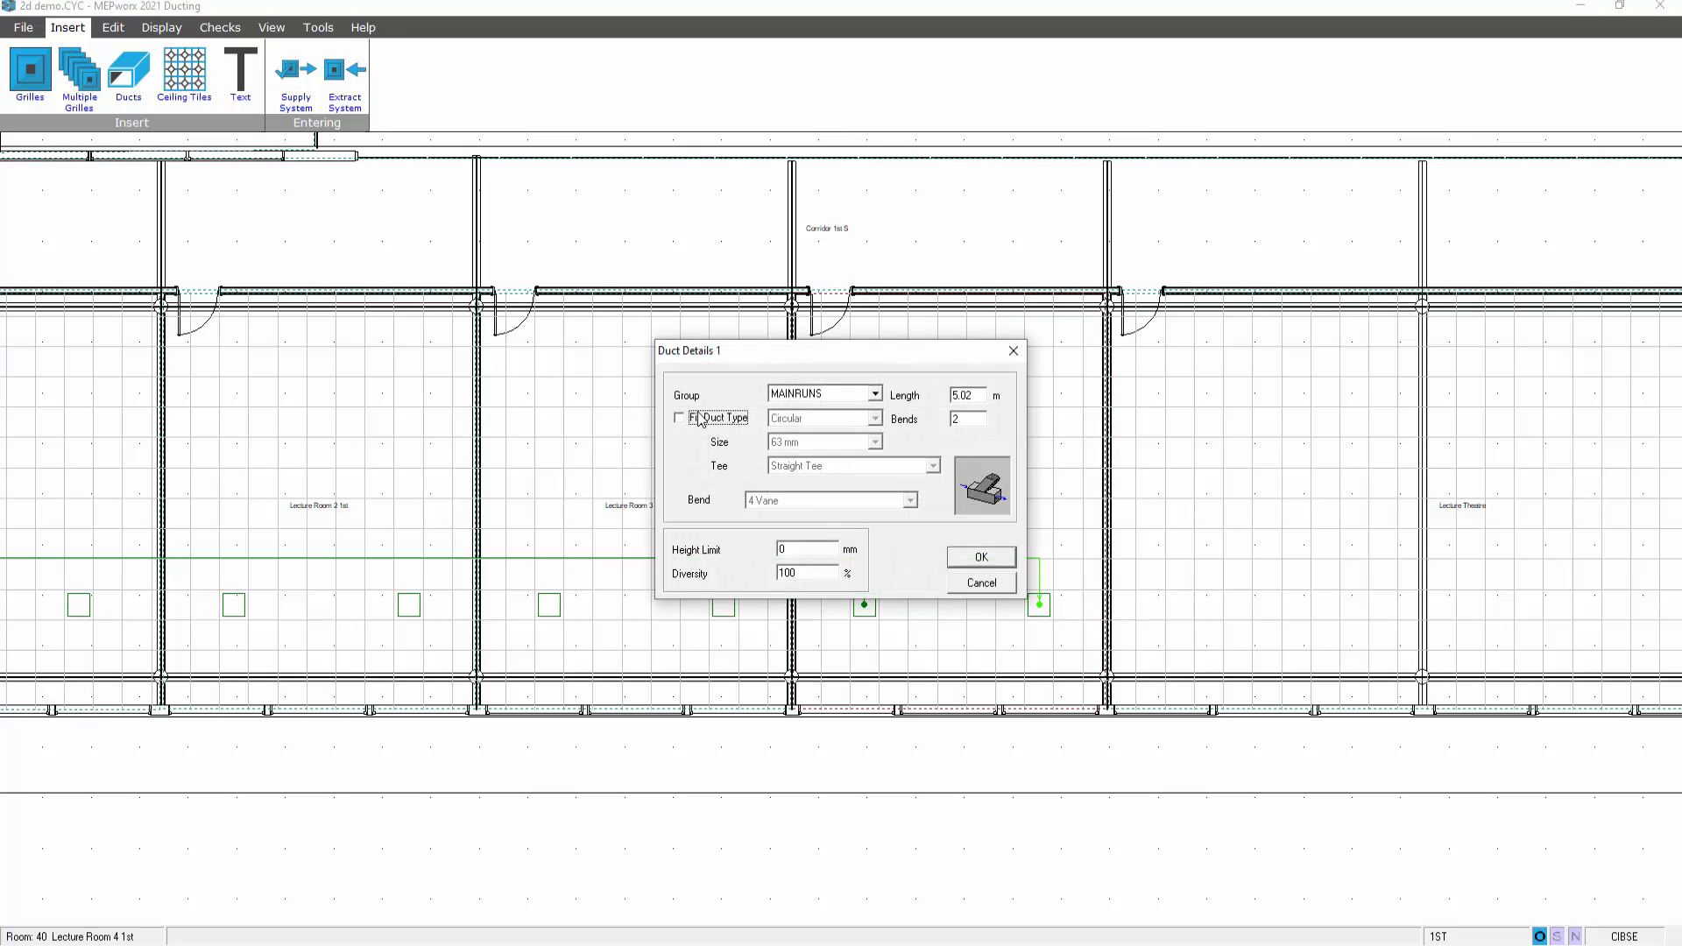
{"action": "left_click", "coordinate": [875, 394]}
{"action": "left_click", "coordinate": [840, 422]}
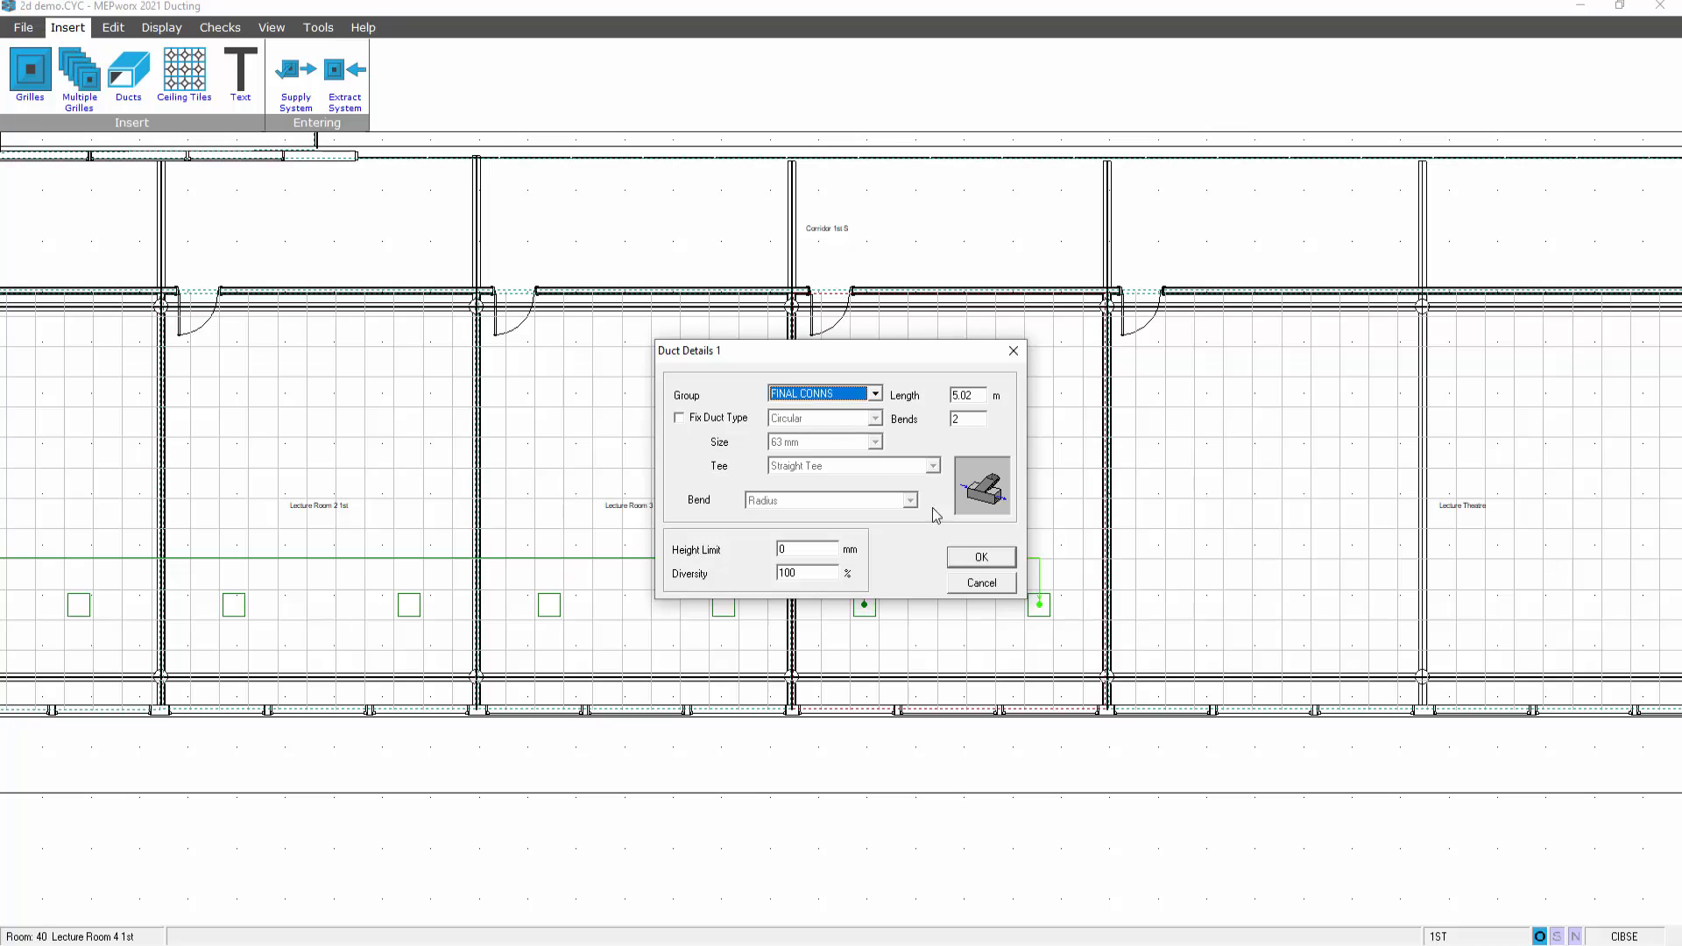
{"action": "left_click", "coordinate": [962, 558]}
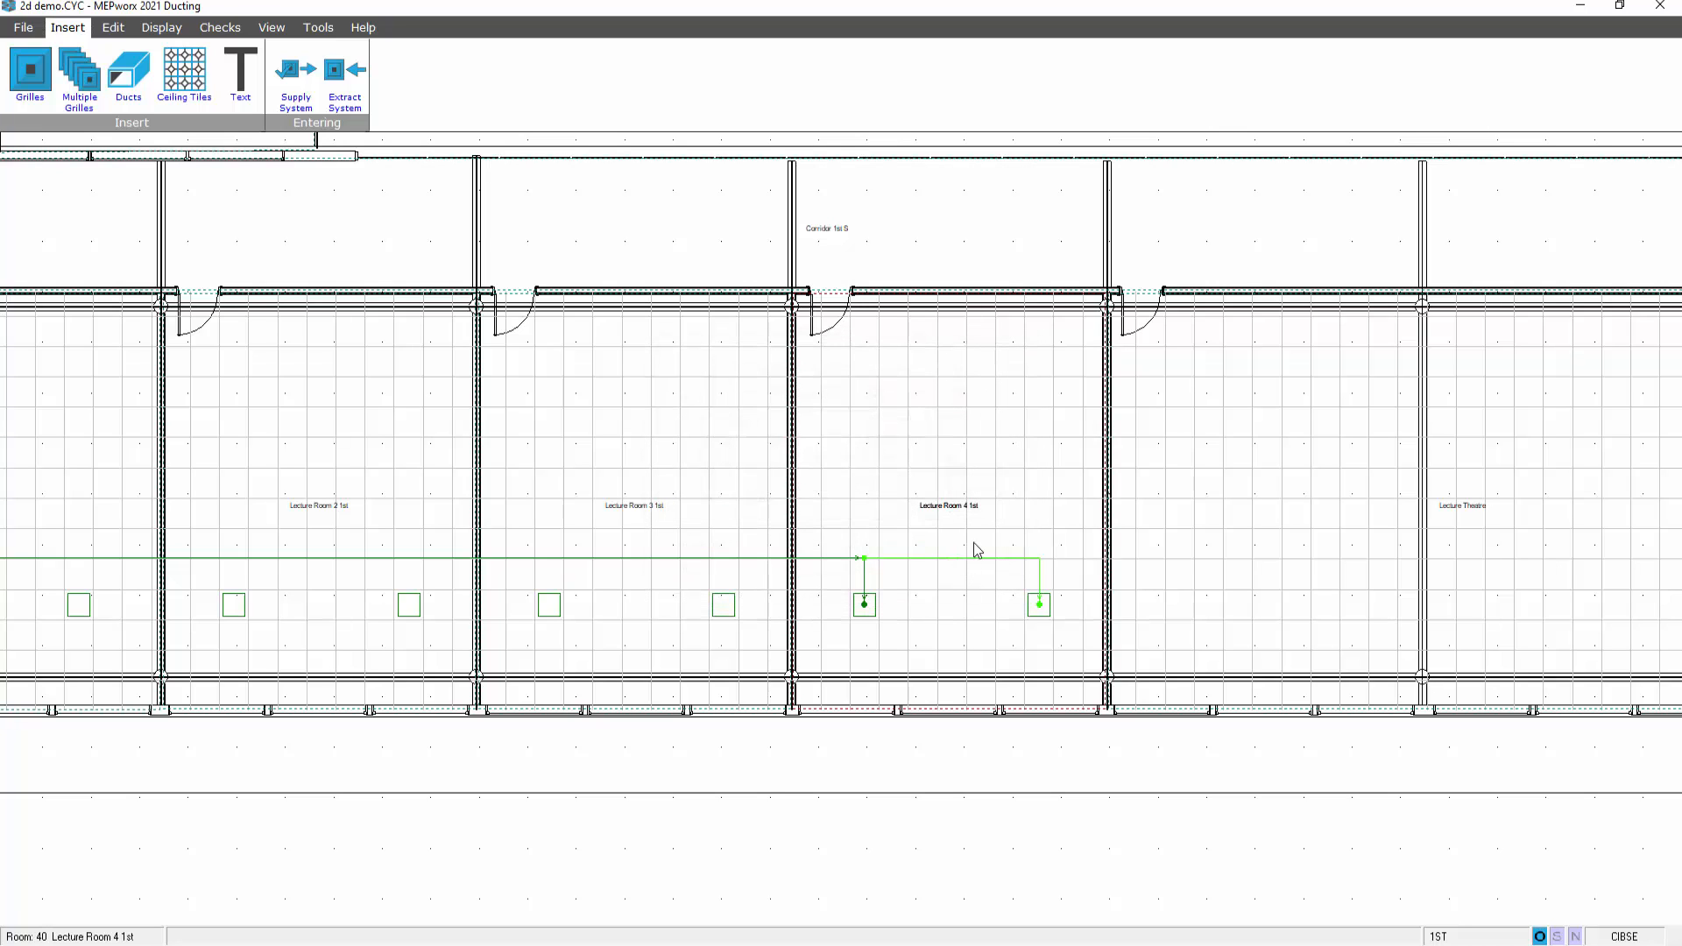
Auto-connect the remaining unconnected lecture room grilles to the nearest duct with a maximum connection distance of 2 m.
{"action": "middle_click_drag", "start_coordinate": [977, 550], "coordinate": [1213, 462]}
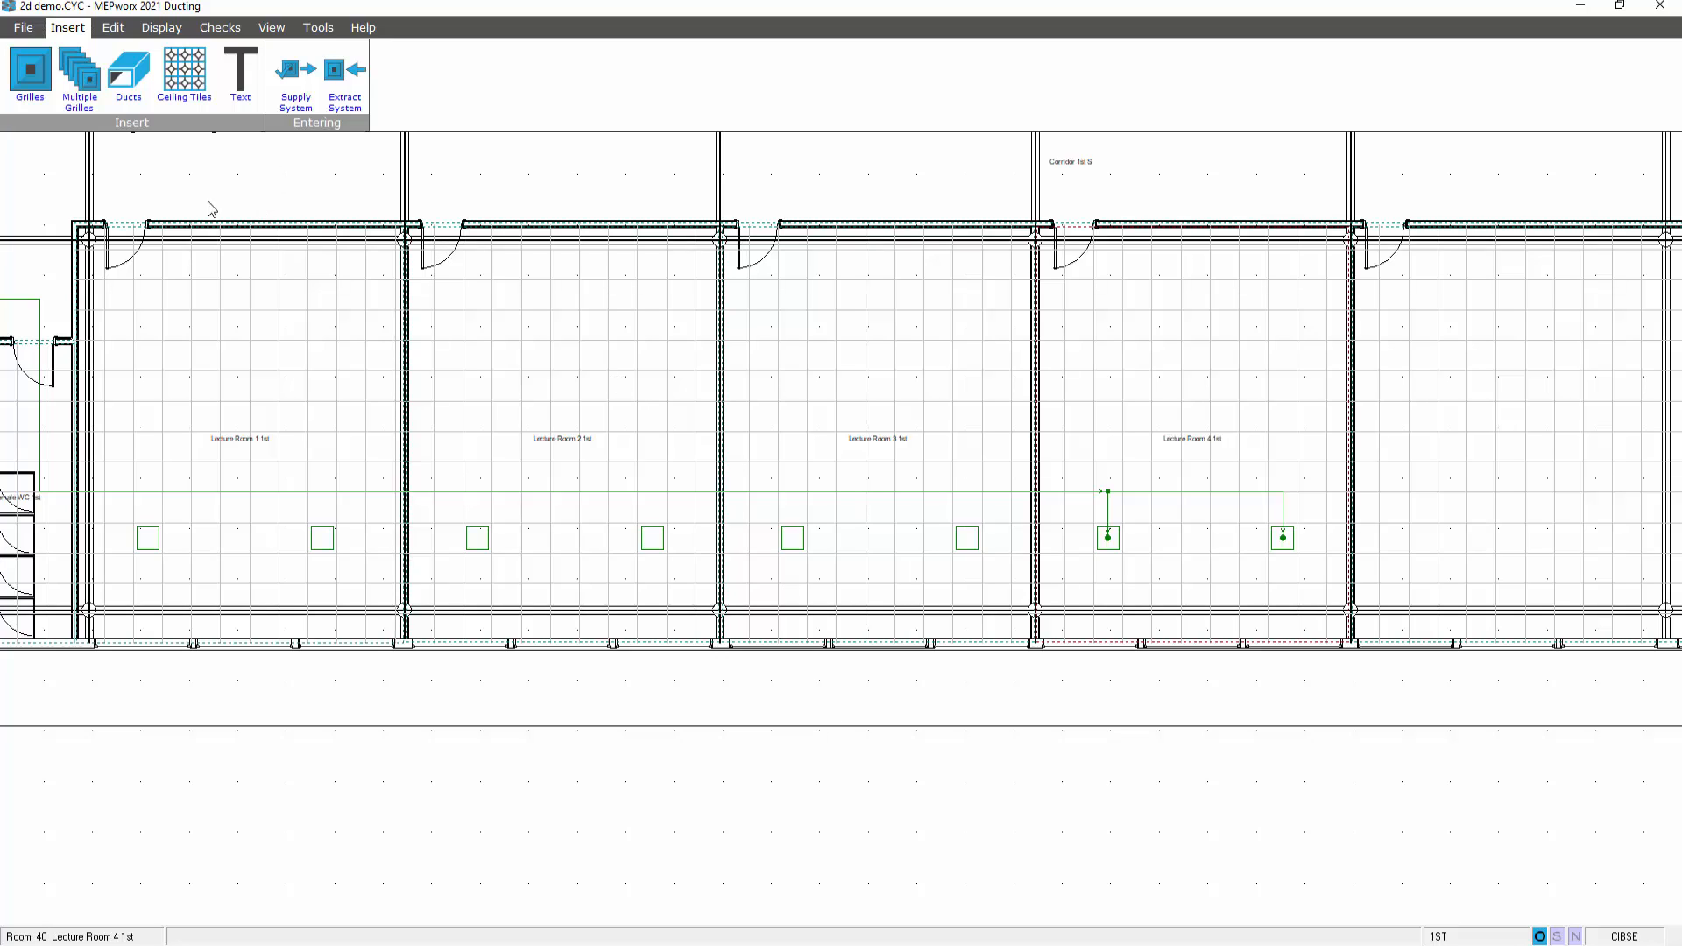
{"action": "left_click", "coordinate": [114, 28]}
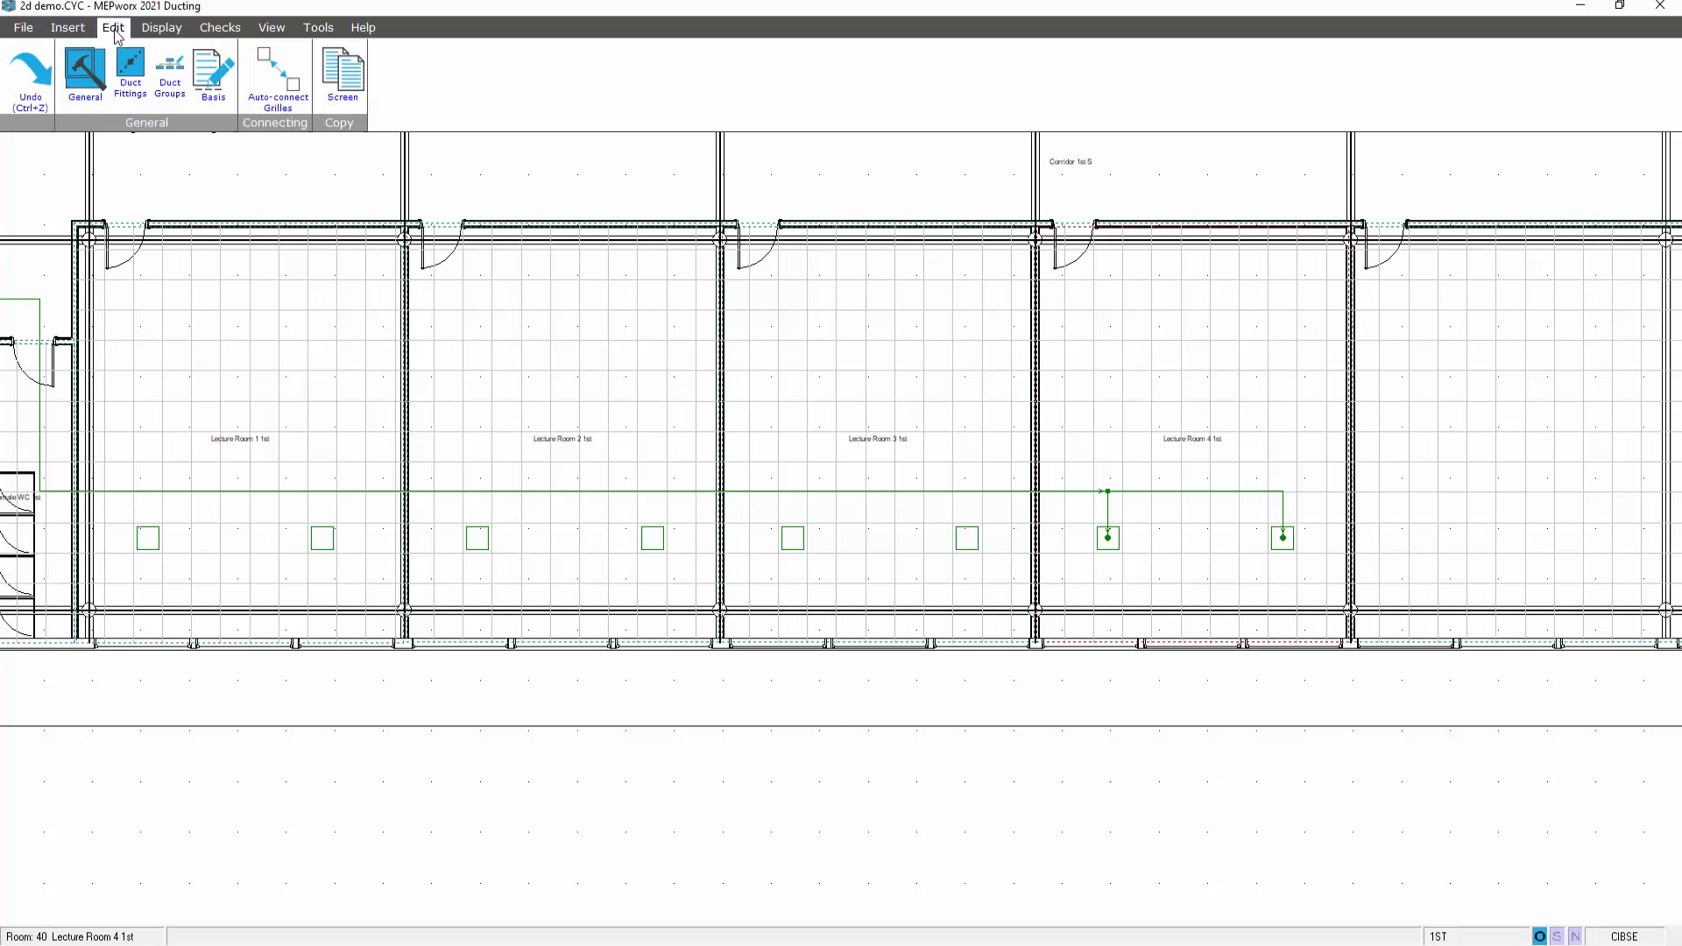
{"action": "left_click", "coordinate": [263, 87]}
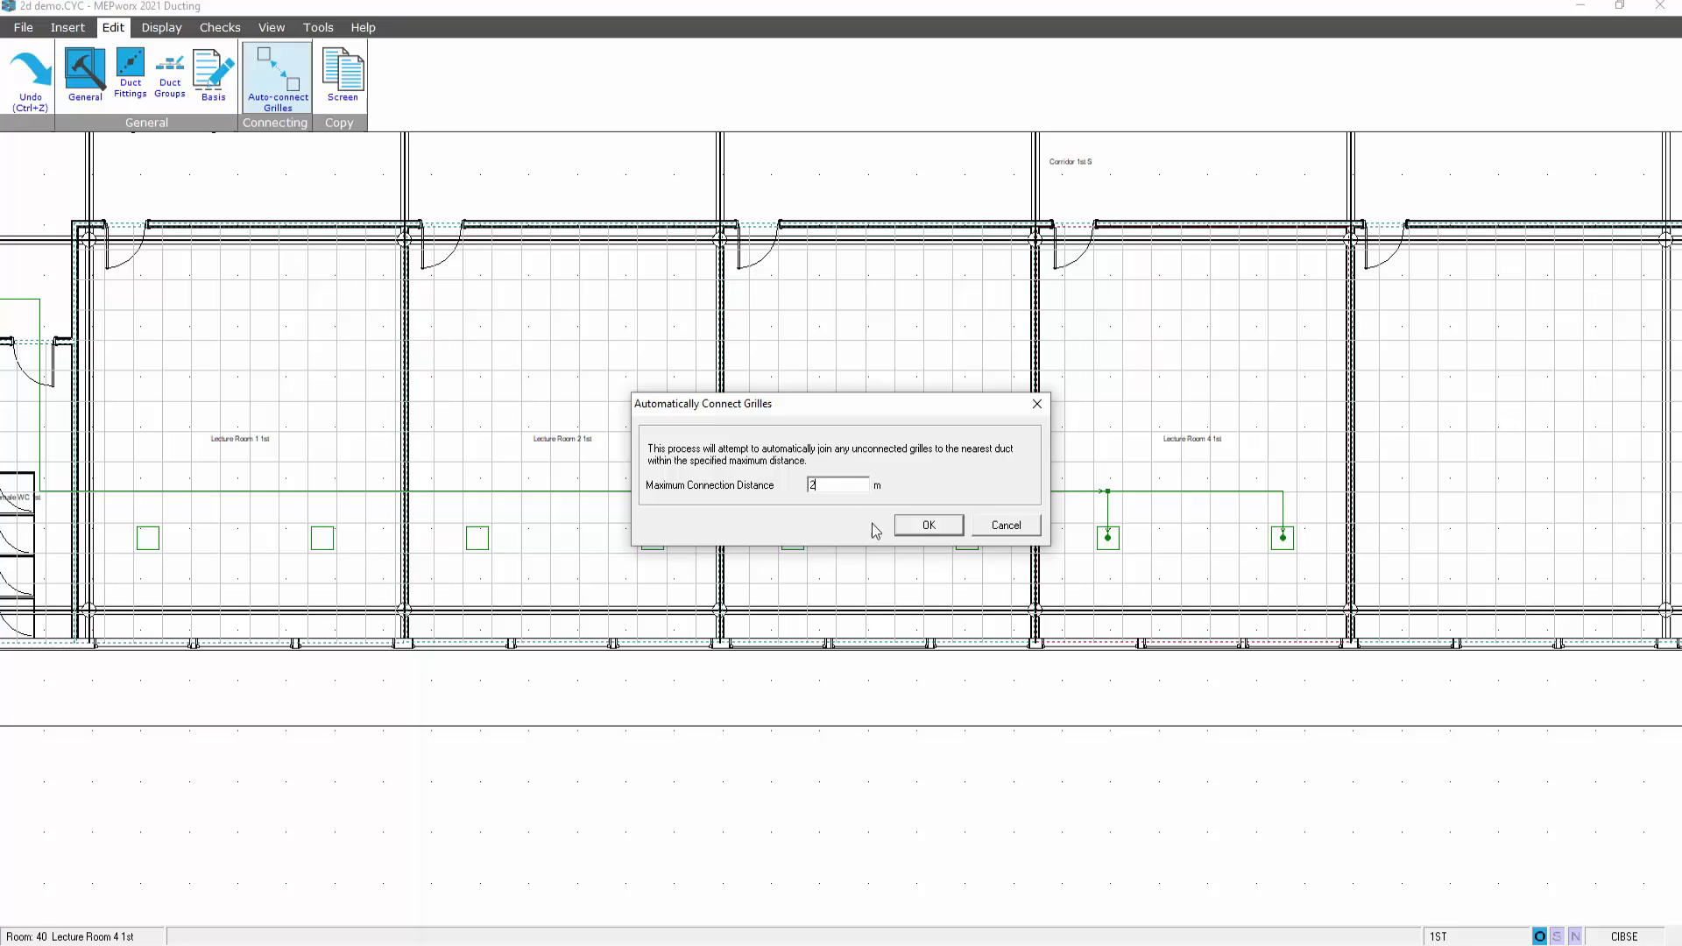
{"action": "left_click", "coordinate": [925, 531]}
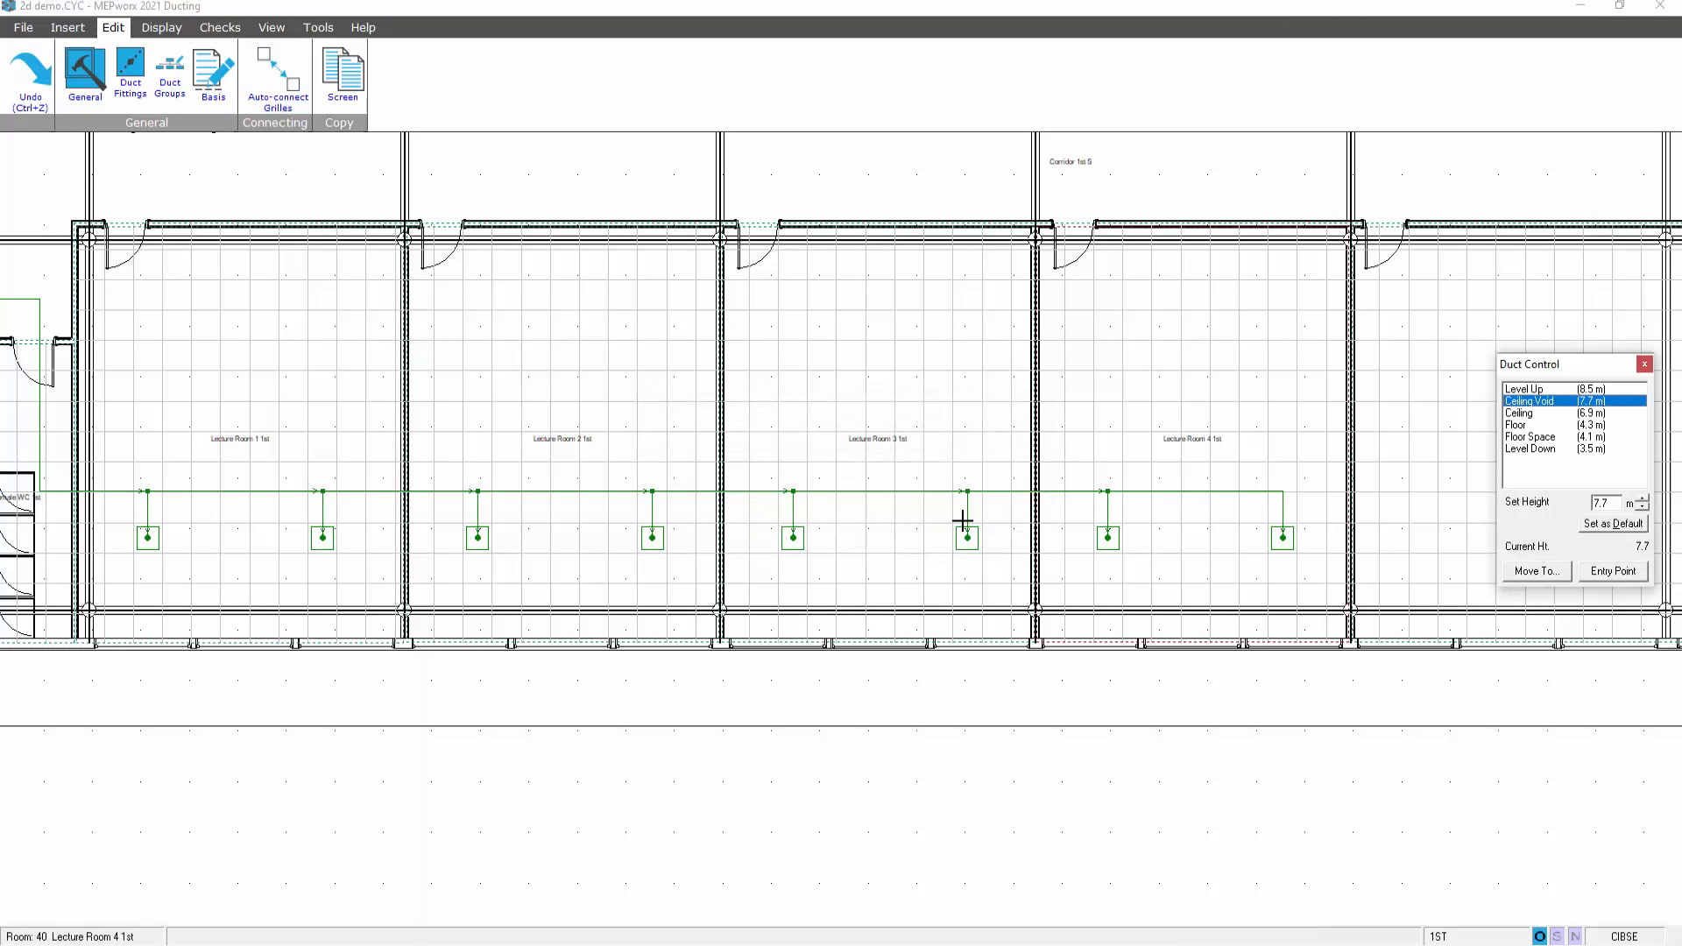
{"action": "left_click", "coordinate": [1644, 364]}
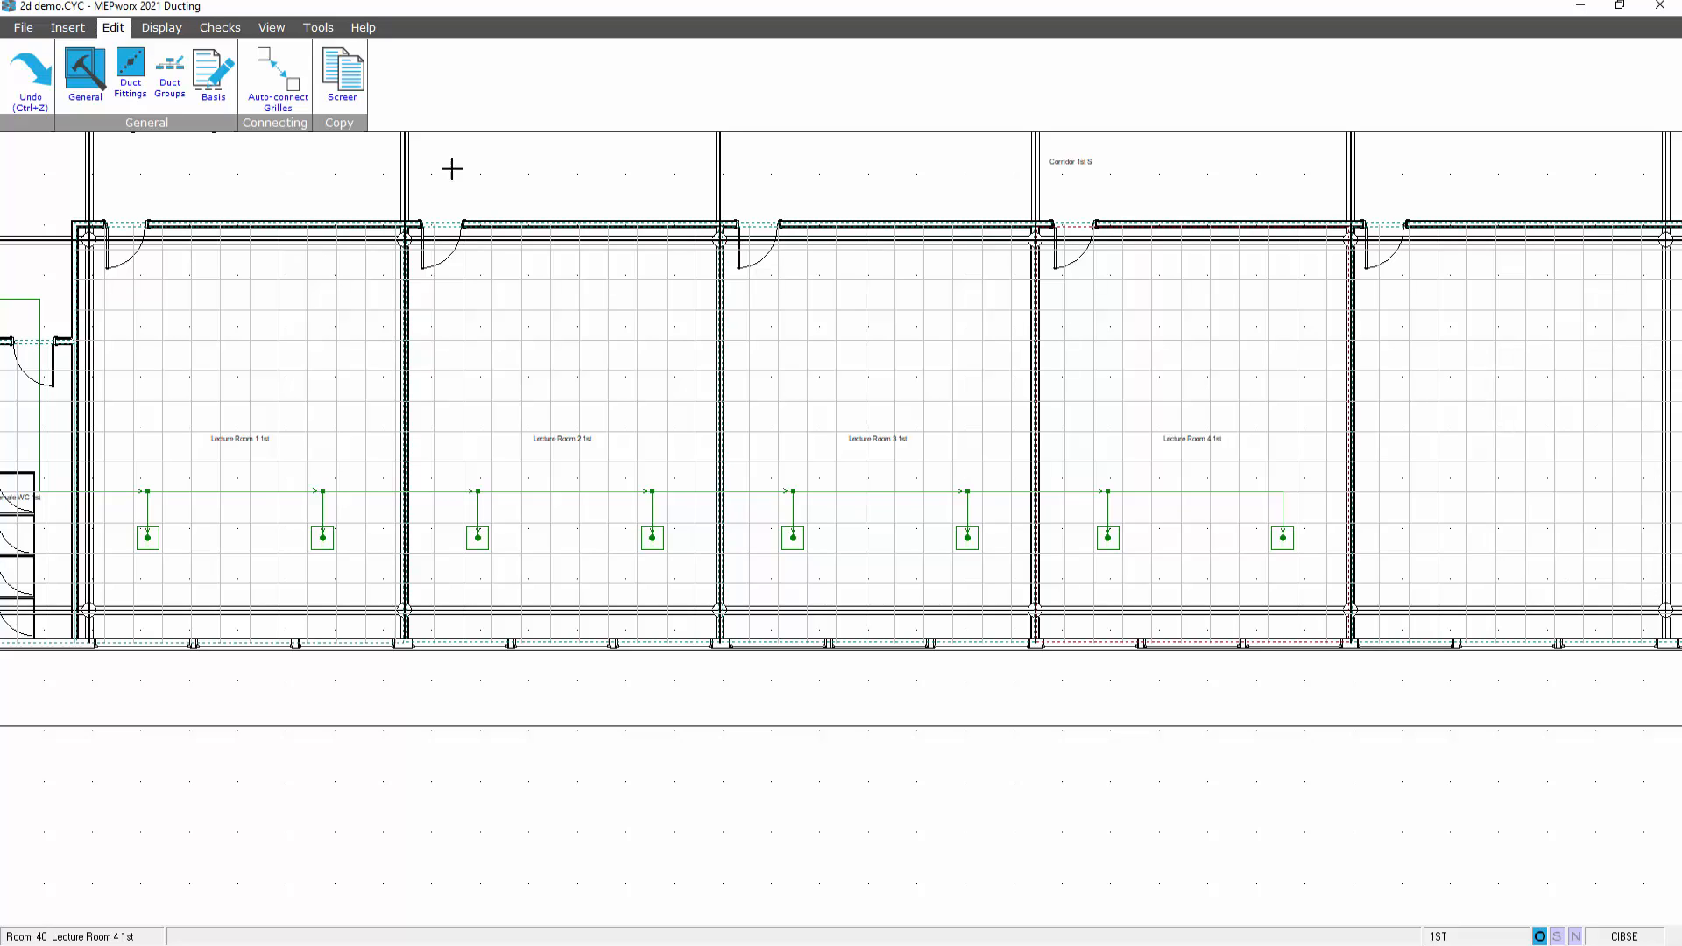
Calculate the duct sizes for the connected supply system along the lecture rooms.
{"action": "left_click", "coordinate": [163, 27]}
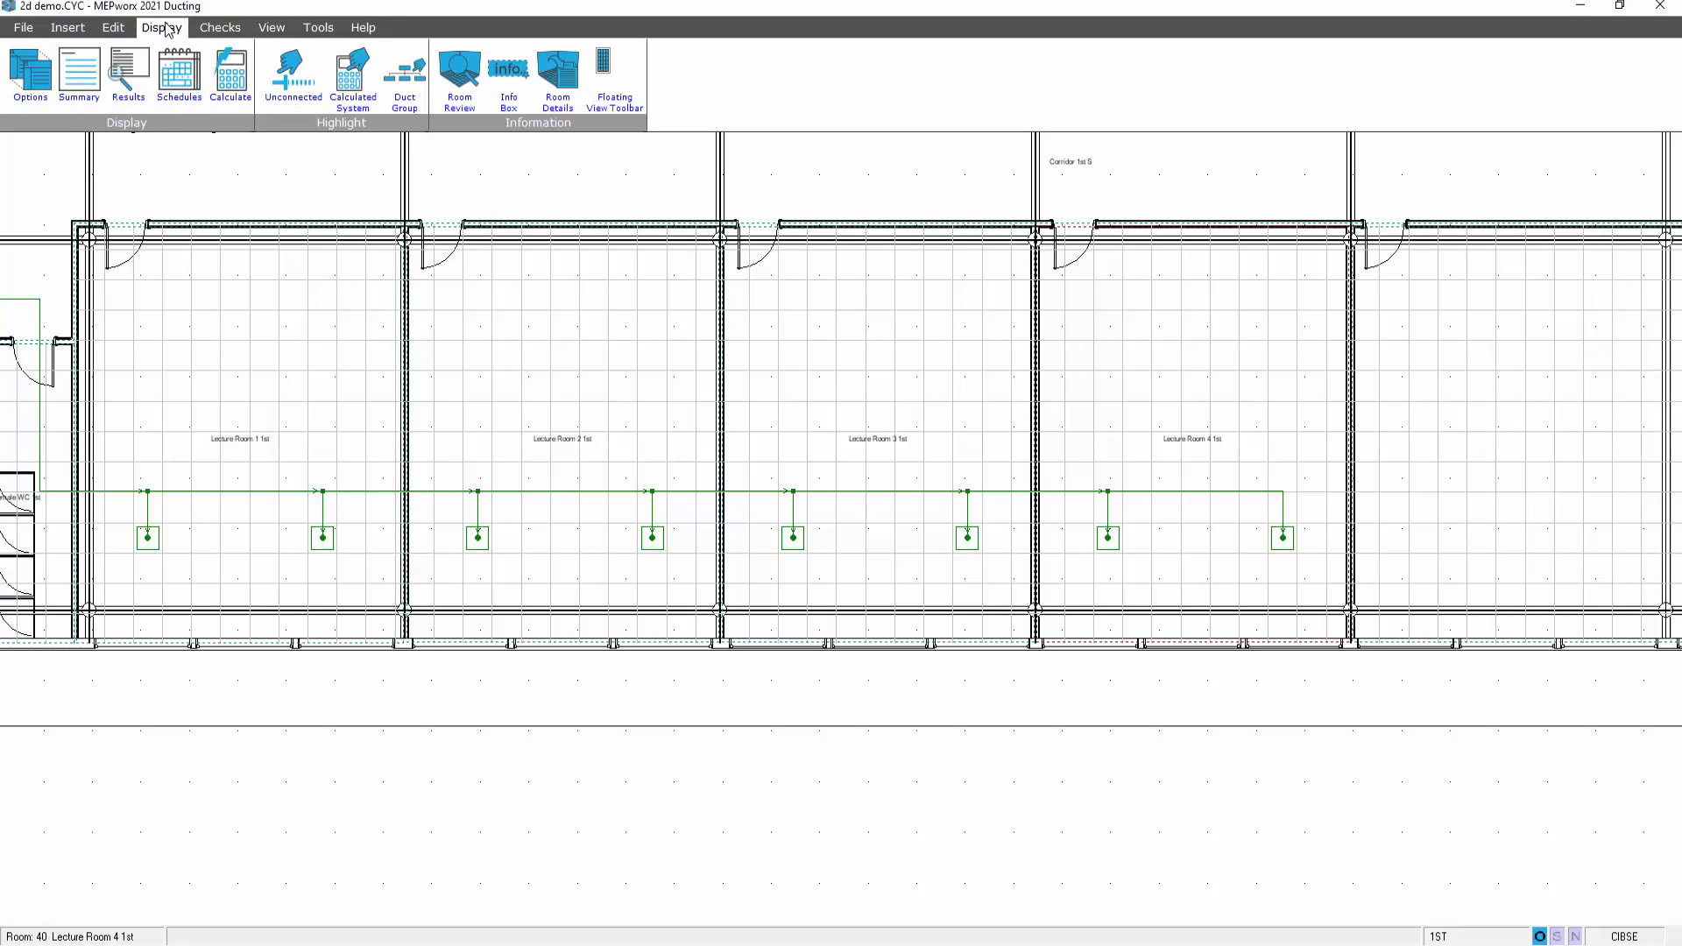
{"action": "left_click", "coordinate": [230, 74]}
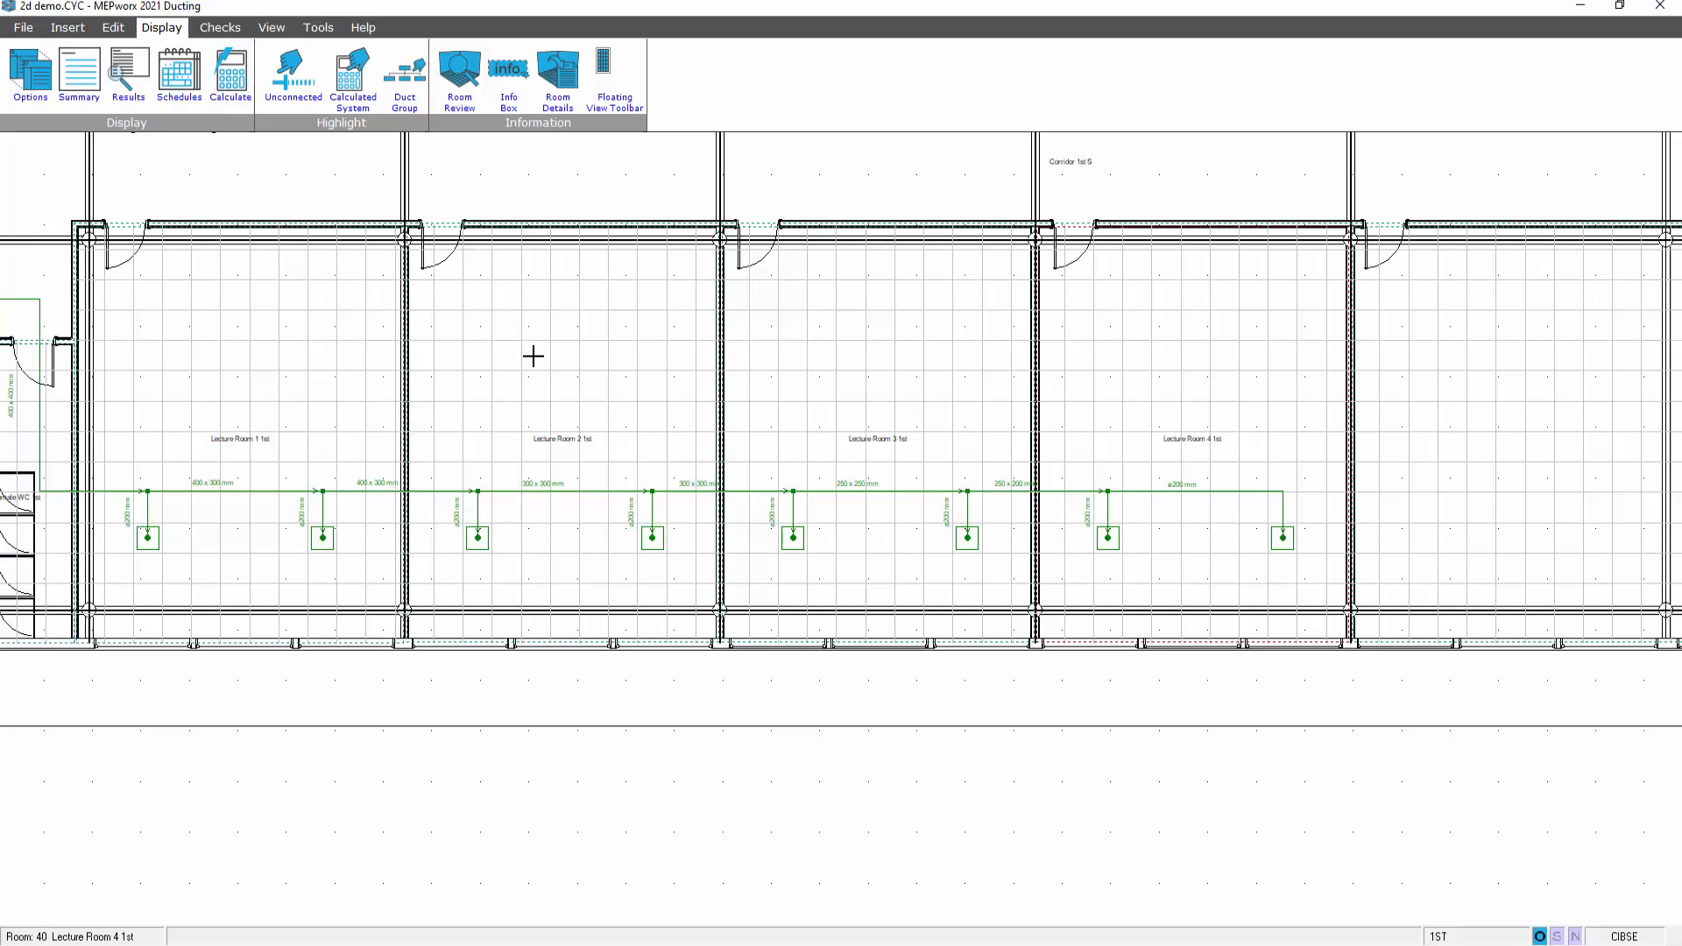
{"action": "middle_click_drag", "start_coordinate": [536, 356], "coordinate": [678, 377]}
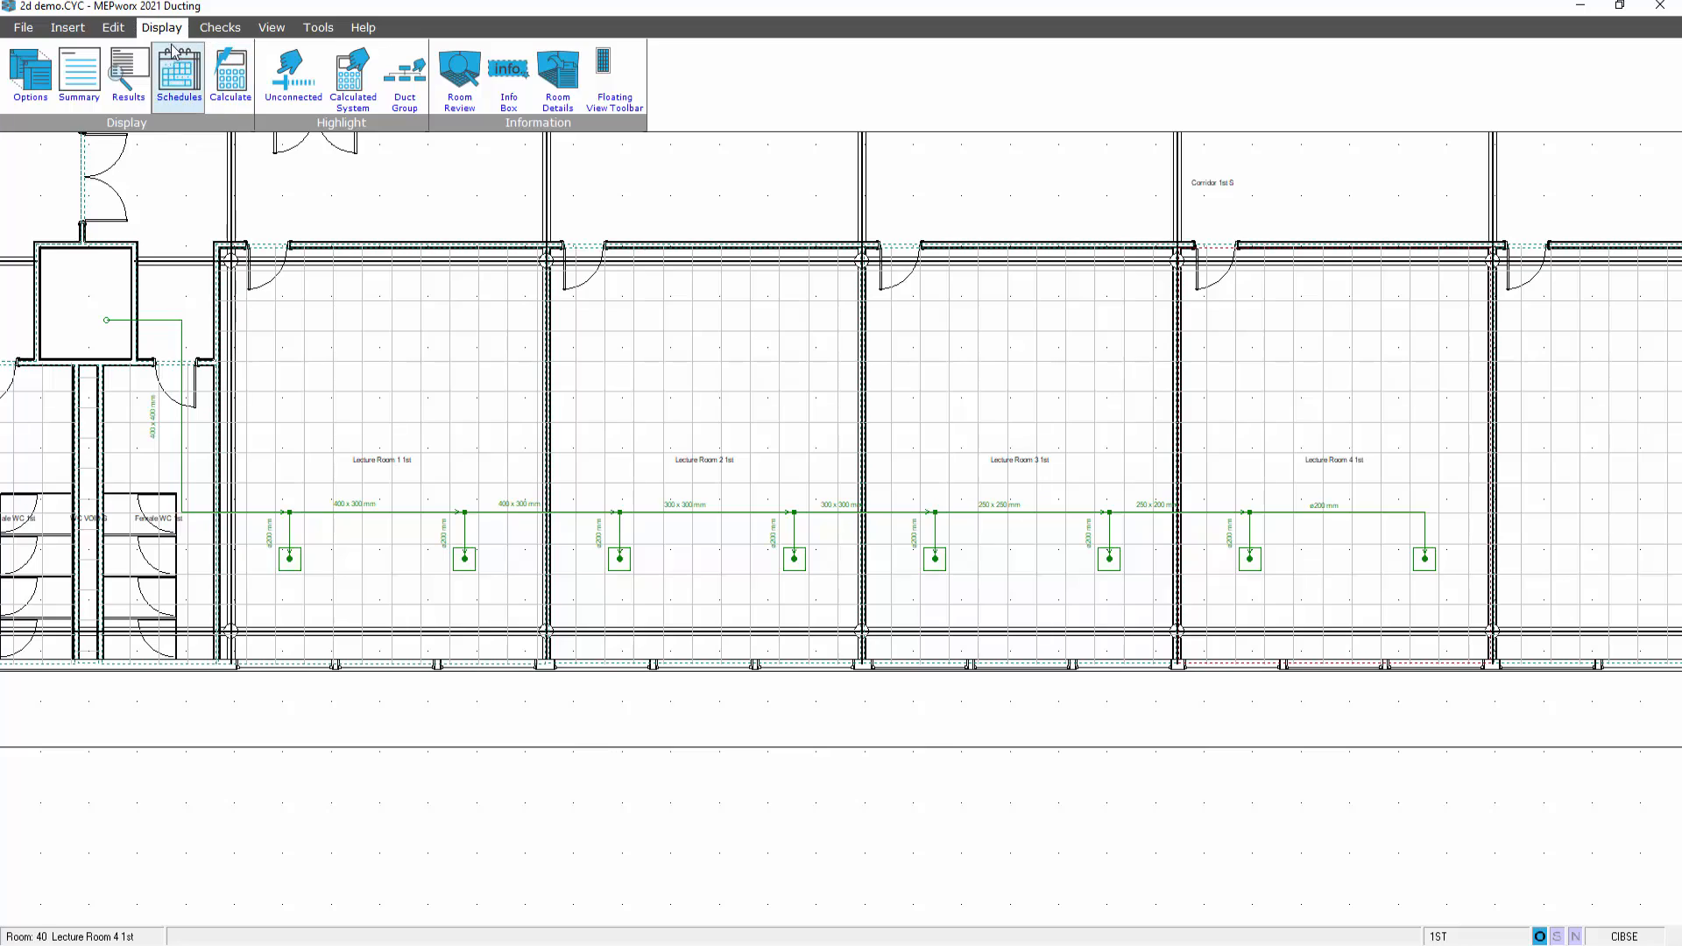
Turn on the display of duct physical dimensions while keeping duct sizes shown for all ducts.
{"action": "left_click", "coordinate": [28, 75]}
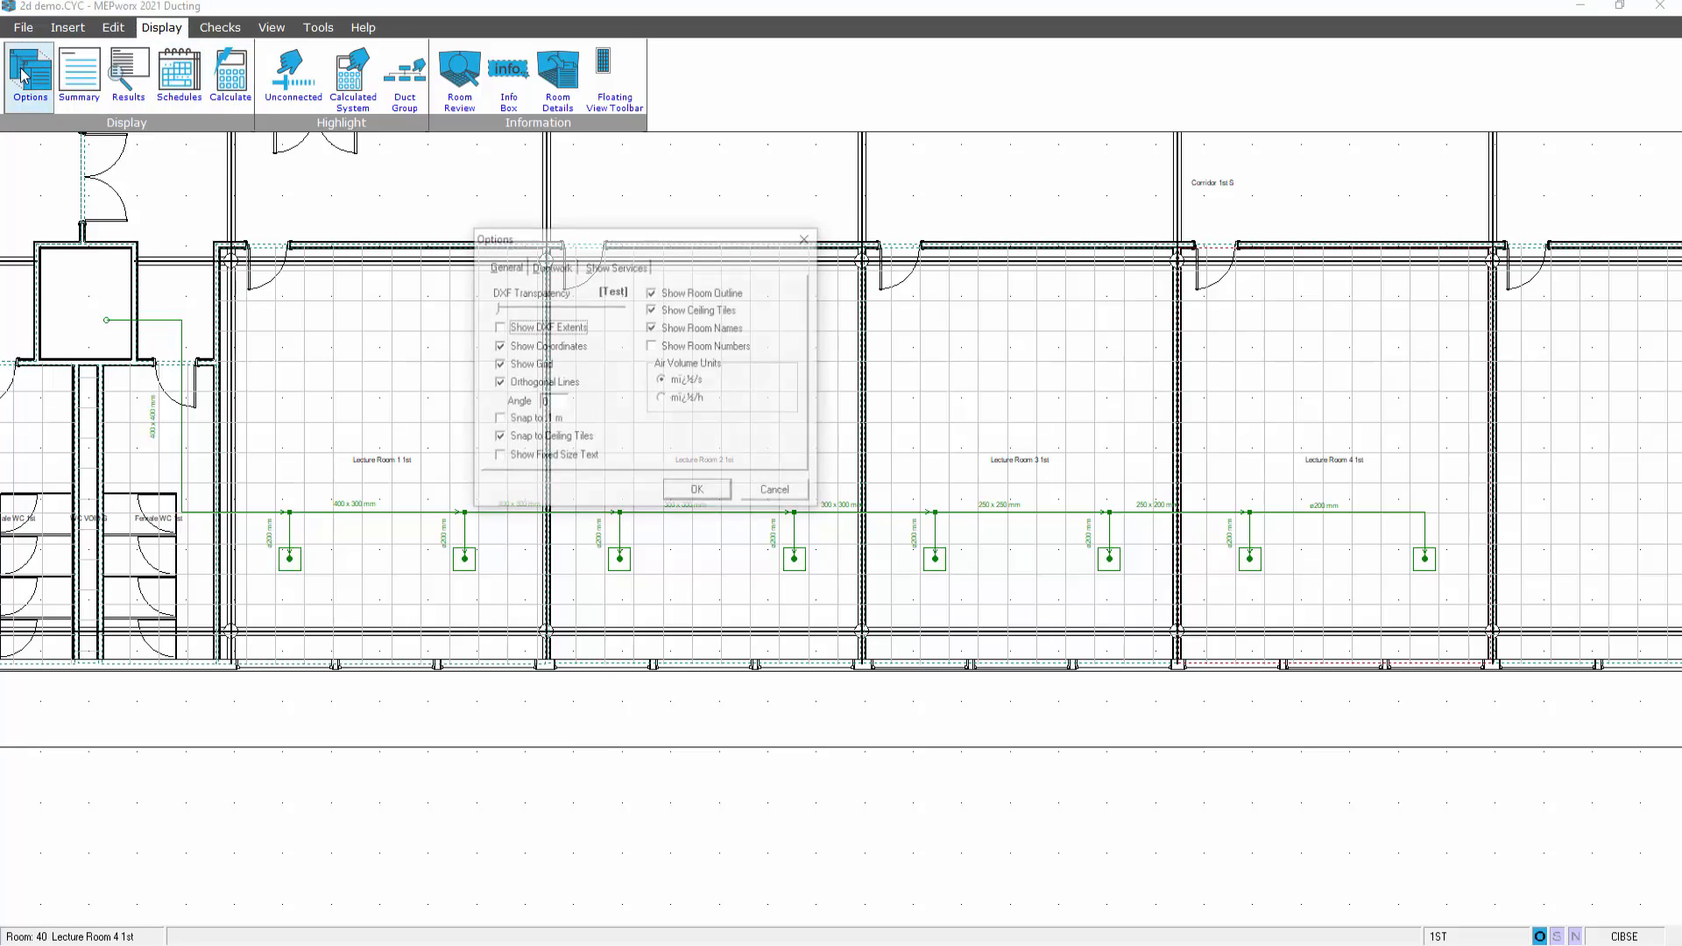
{"action": "left_click", "coordinate": [550, 266]}
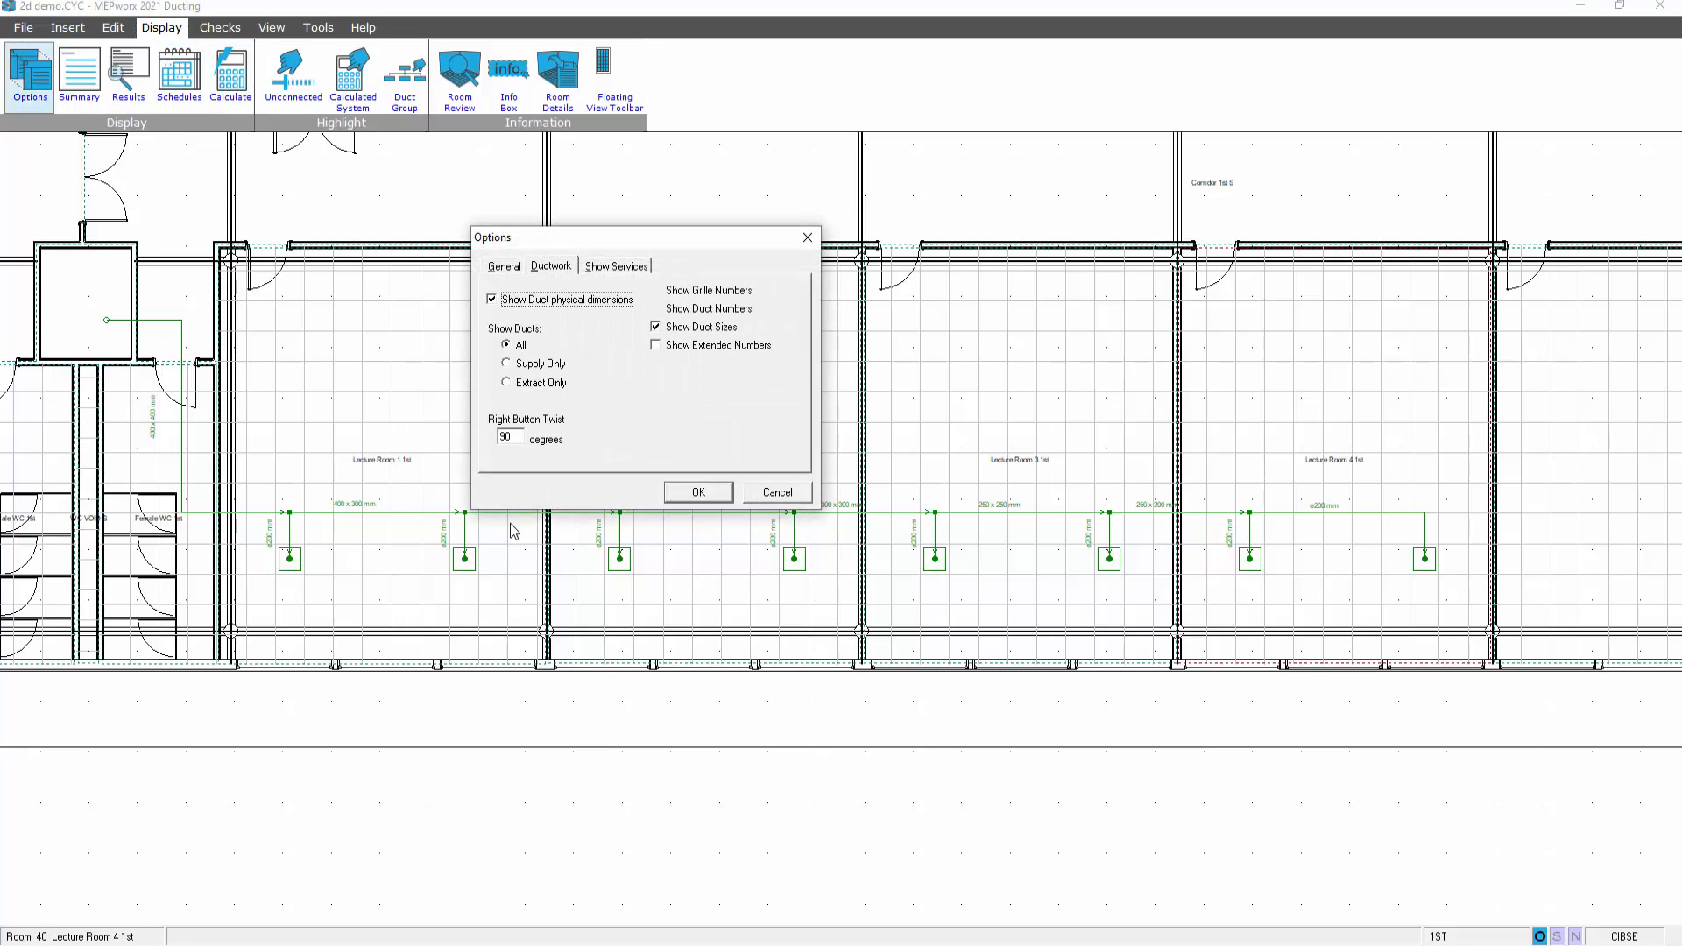
{"action": "left_click", "coordinate": [694, 492]}
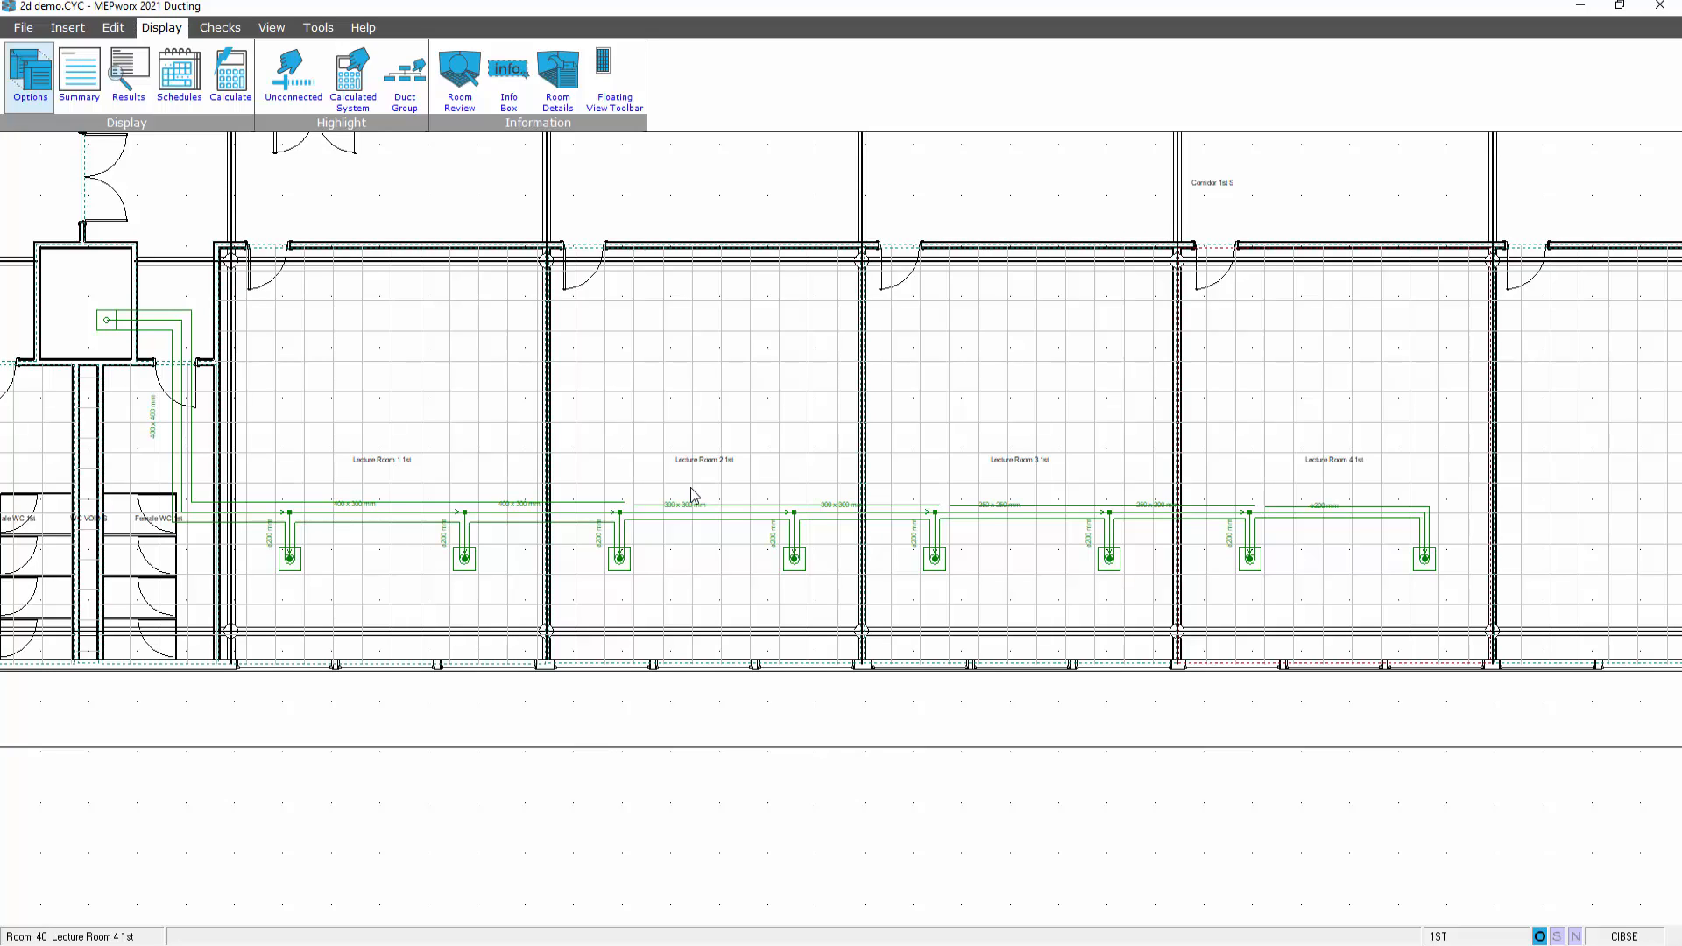
{"action": "left_click", "coordinate": [1164, 876]}
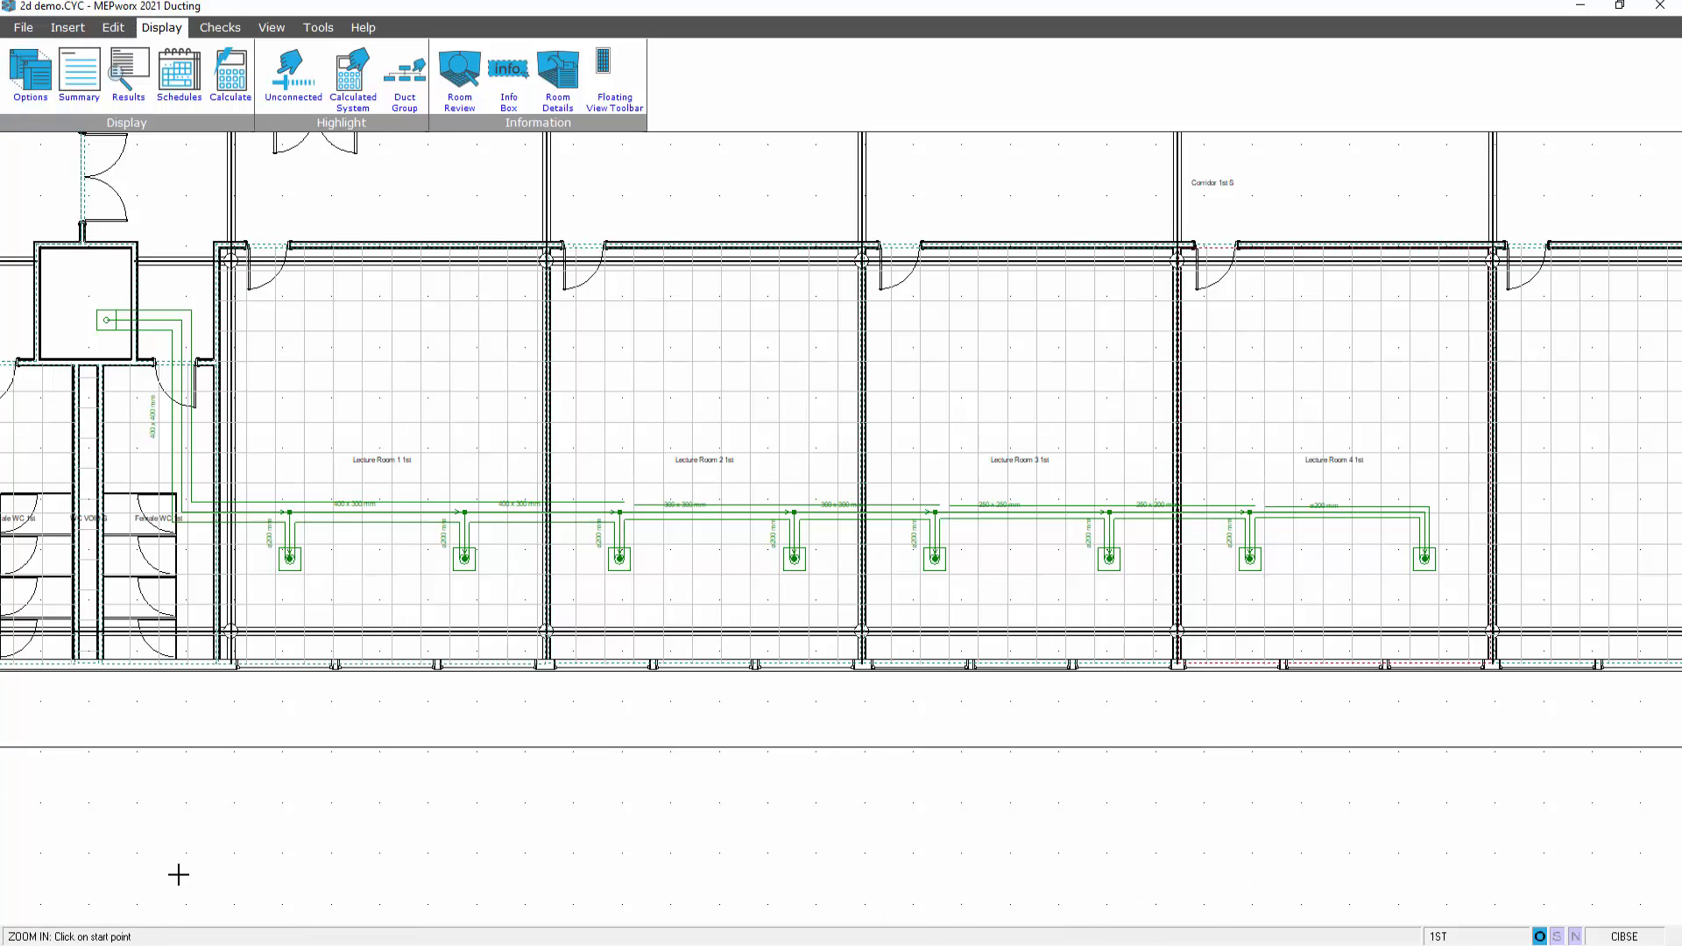
Hide the duct physical dimensions and show the ceiling services in the lecture rooms on the plan.
{"action": "left_click", "coordinate": [21, 67]}
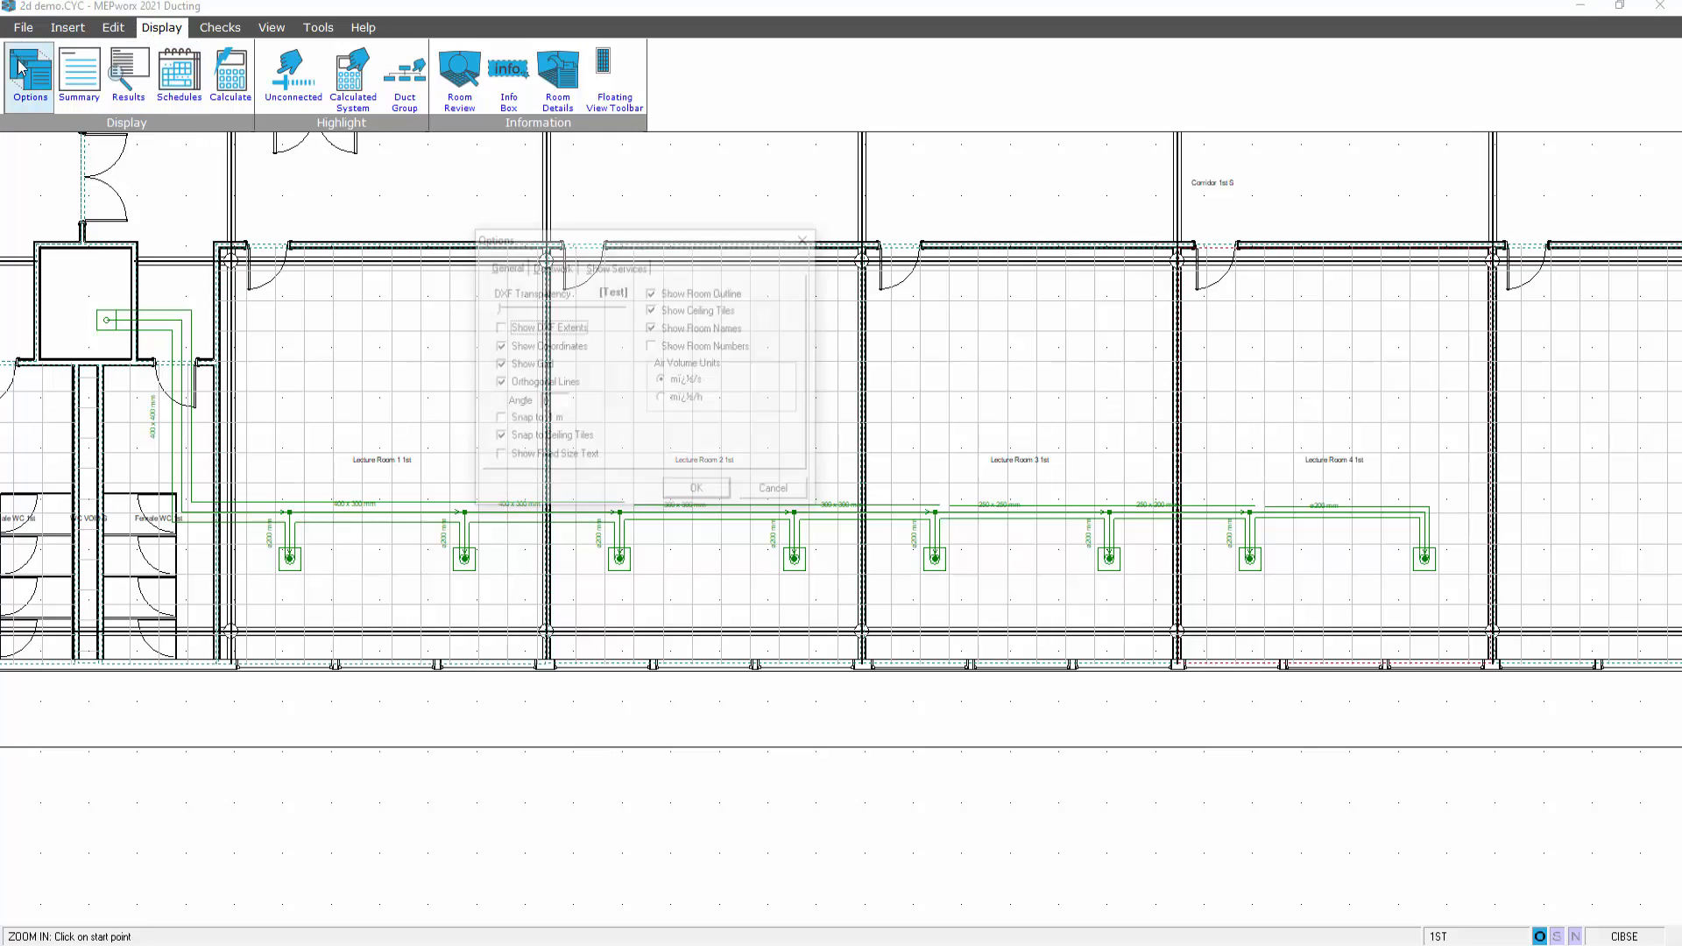
{"action": "left_click", "coordinate": [599, 267]}
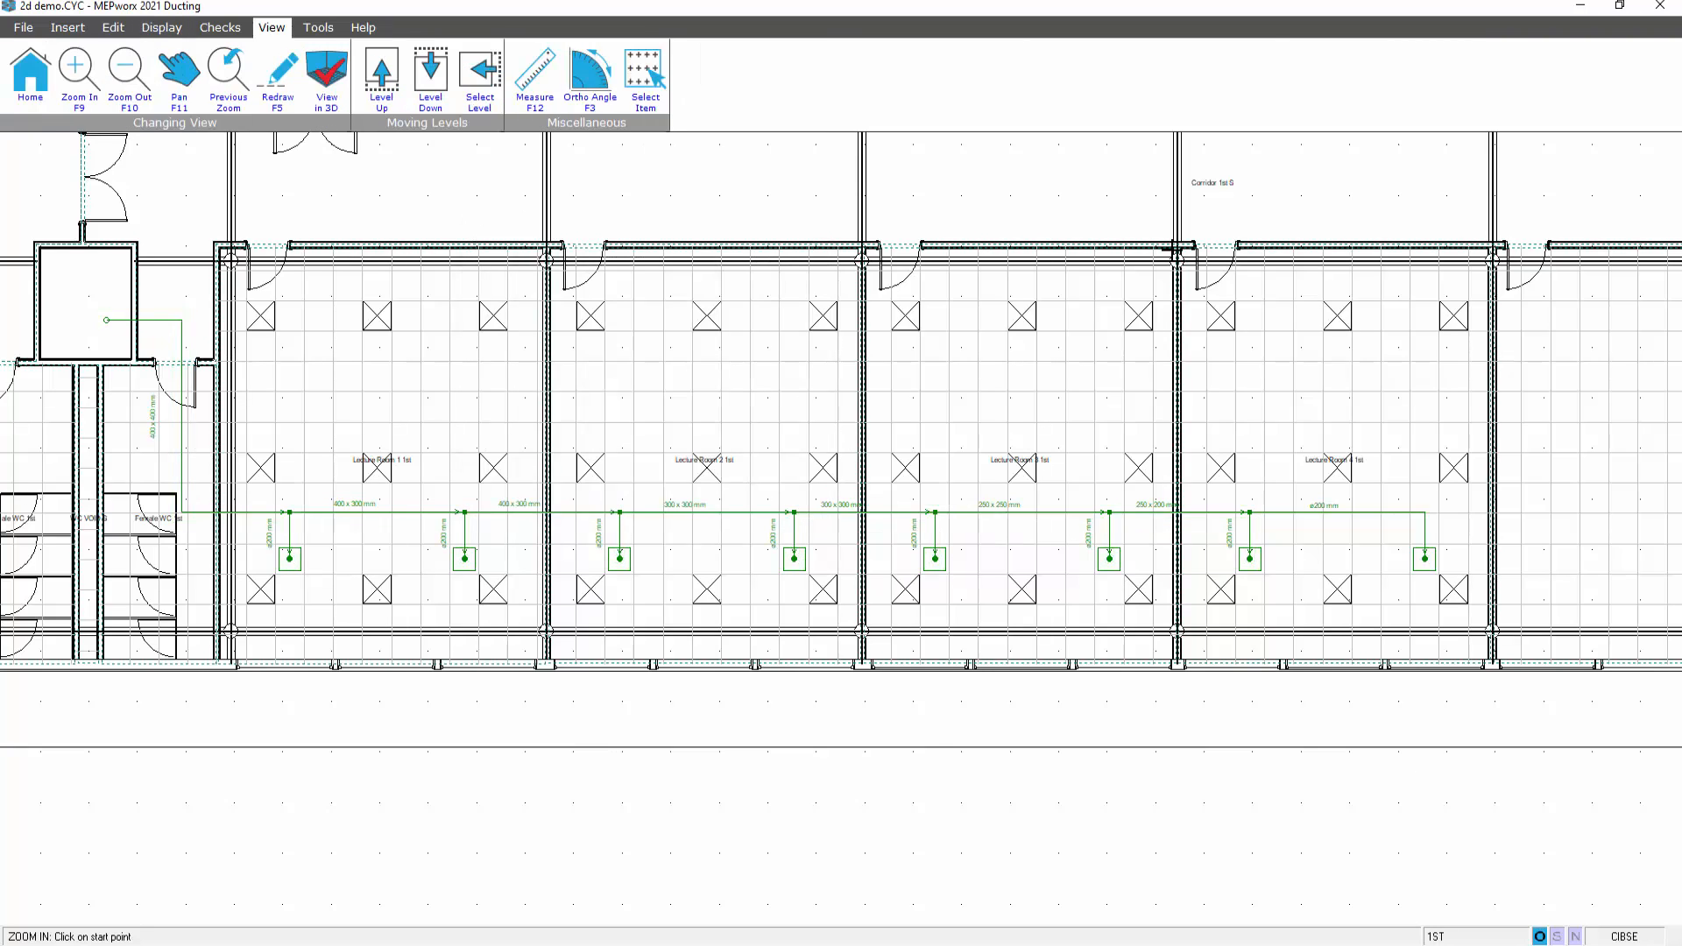
Switch to entering the extract system and place two equal 450 x 450 grilles on the corridor side of Lecture Room 4 1st.
{"action": "left_click", "coordinate": [68, 31]}
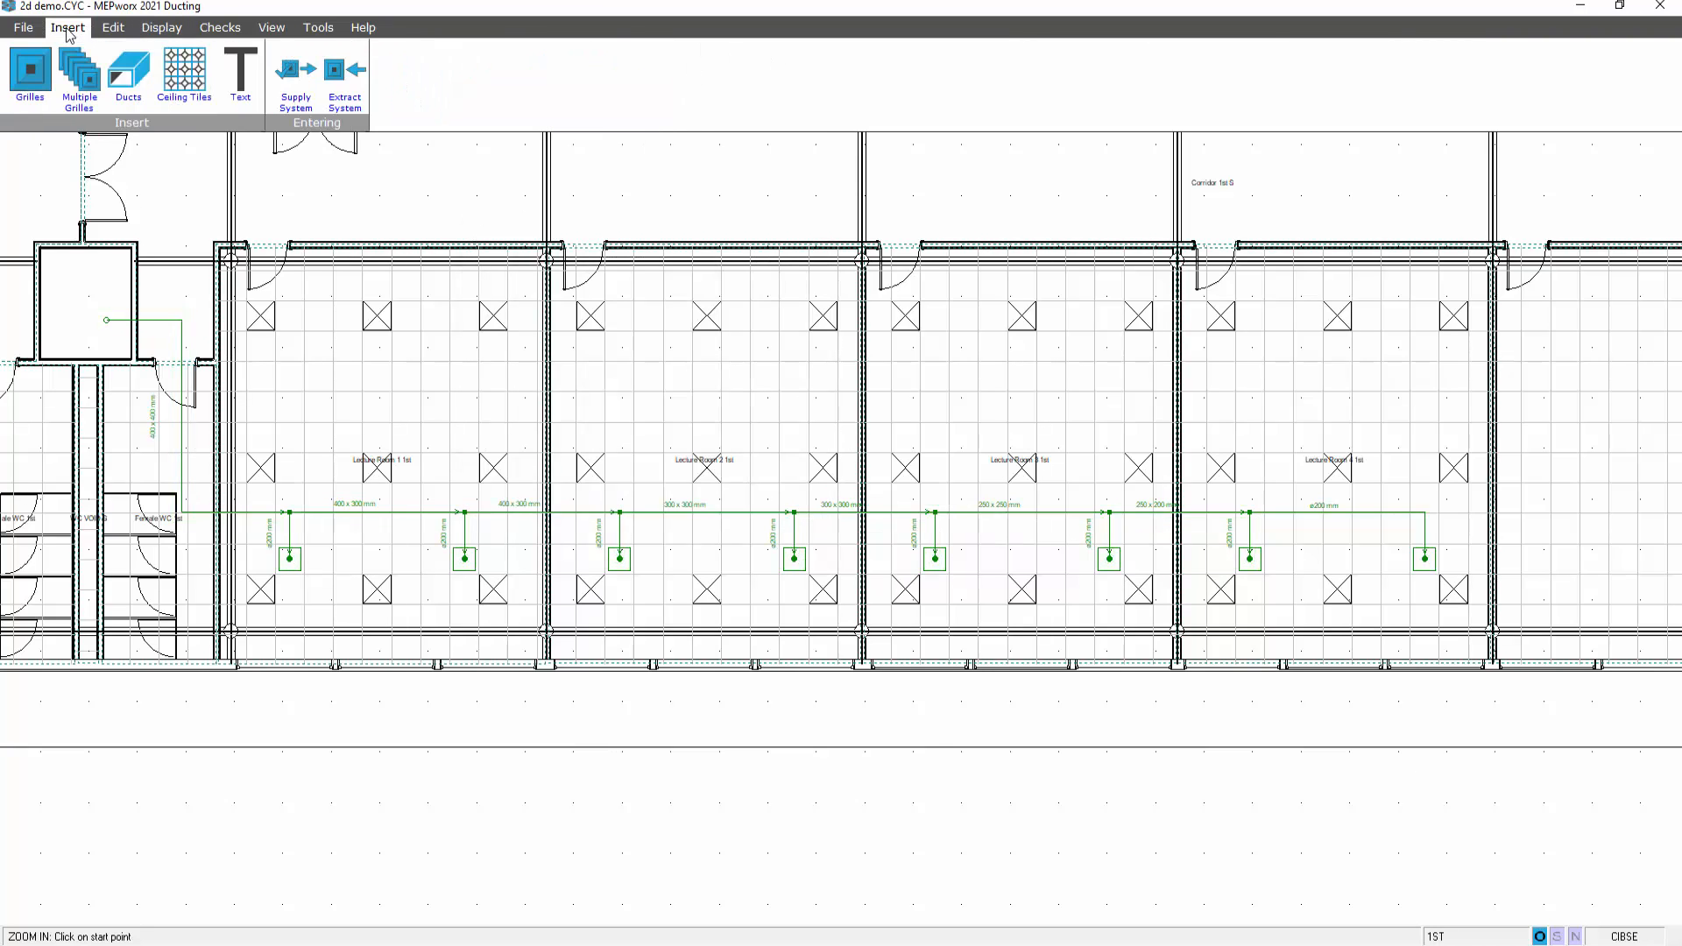
{"action": "left_click", "coordinate": [348, 69]}
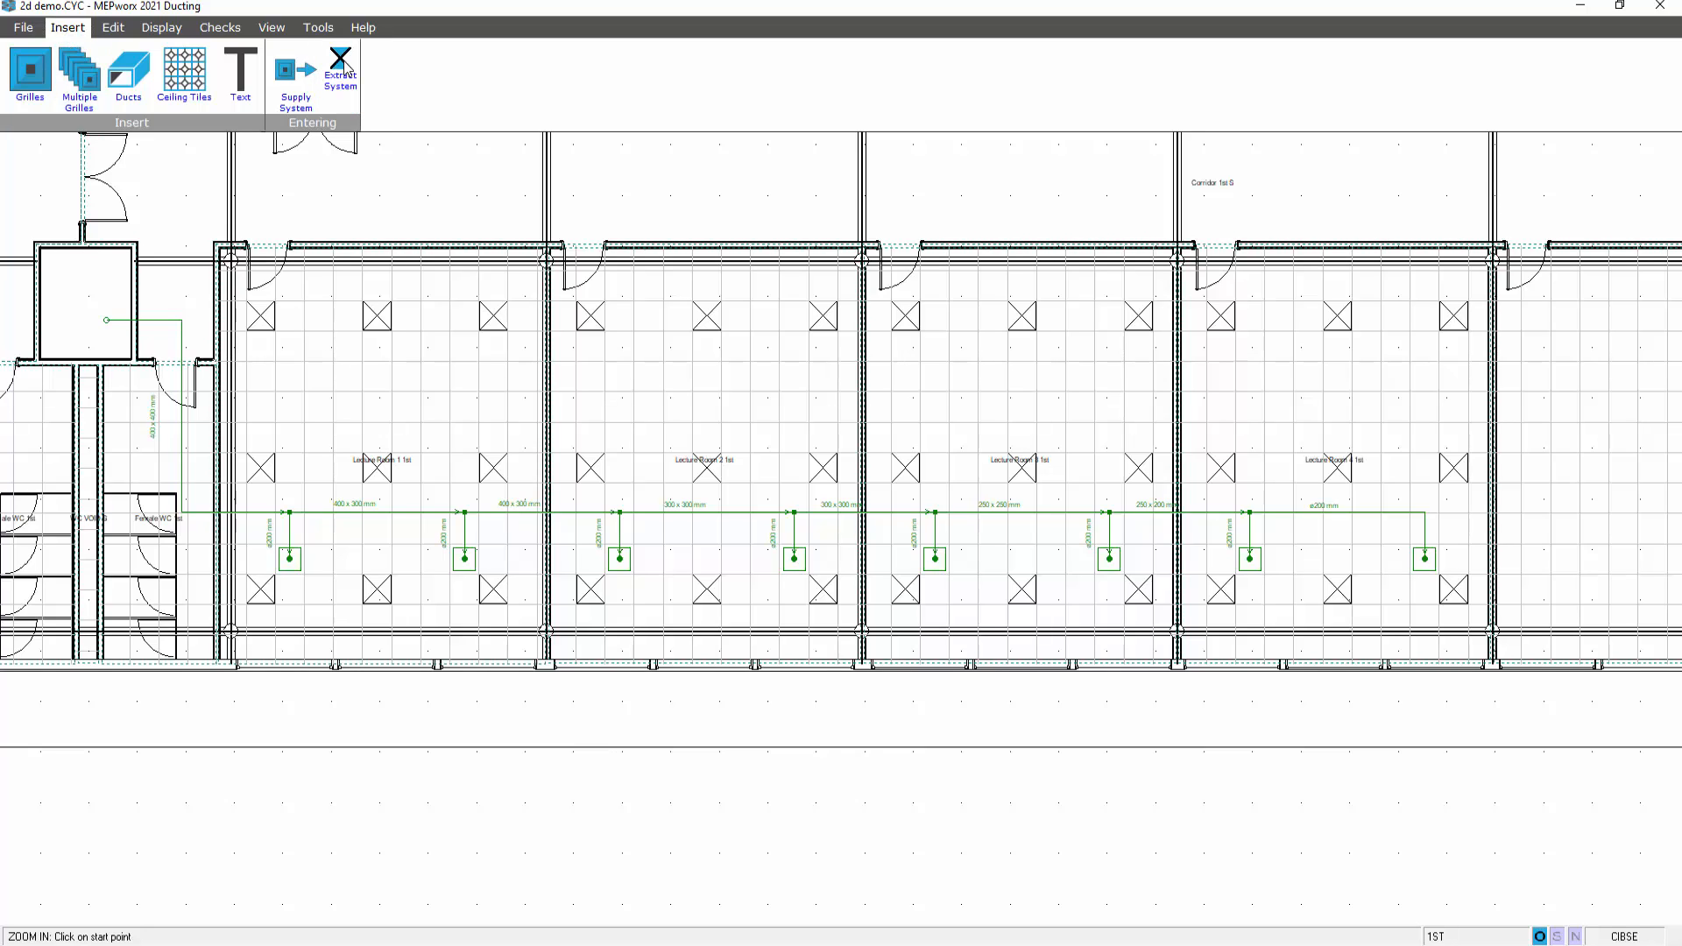
{"action": "left_click", "coordinate": [91, 77]}
{"action": "left_click", "coordinate": [1260, 386]}
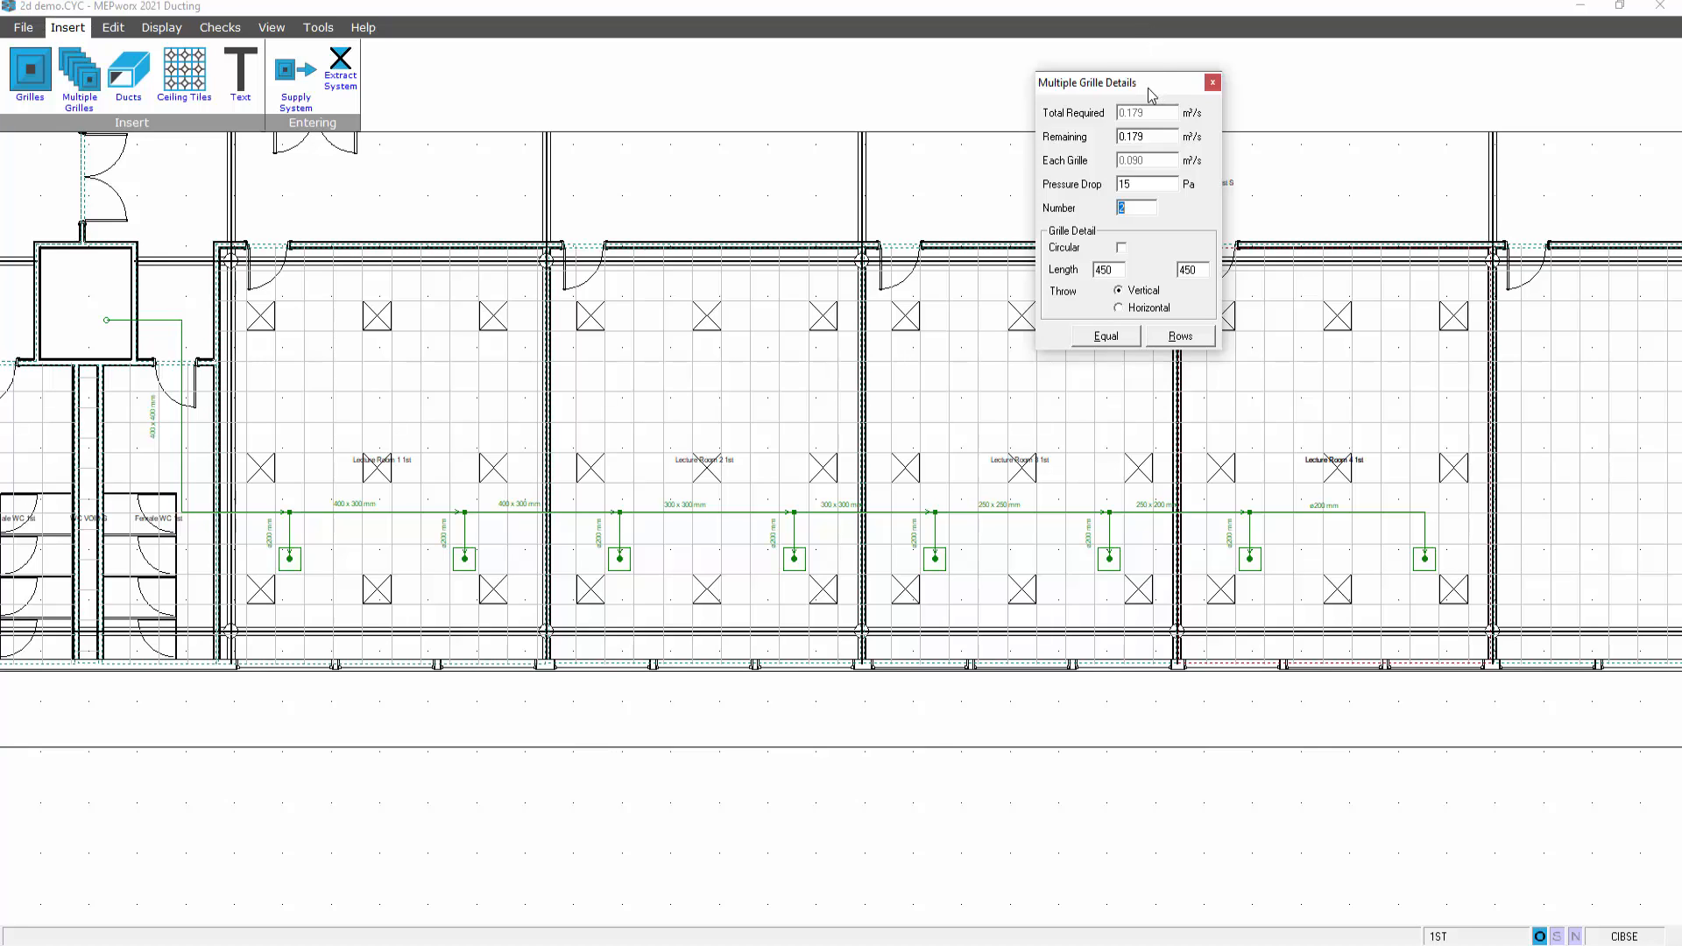
{"action": "left_click_drag", "start_coordinate": [1153, 82], "coordinate": [928, 525]}
{"action": "left_click", "coordinate": [879, 783]}
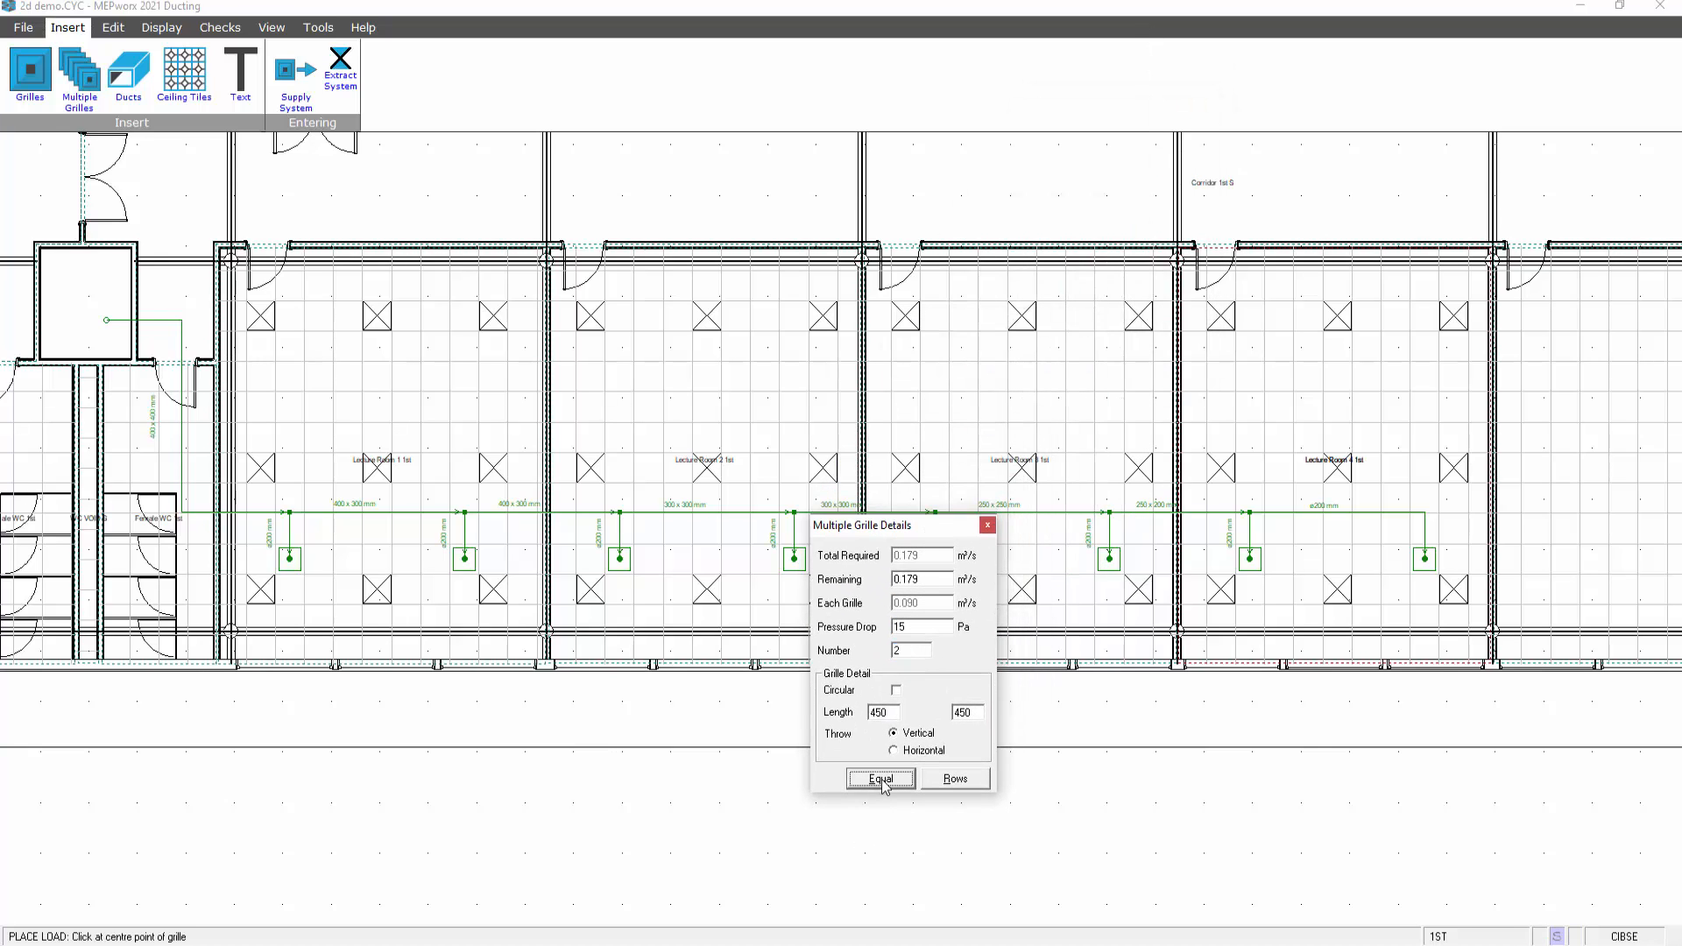
{"action": "left_click", "coordinate": [1422, 344]}
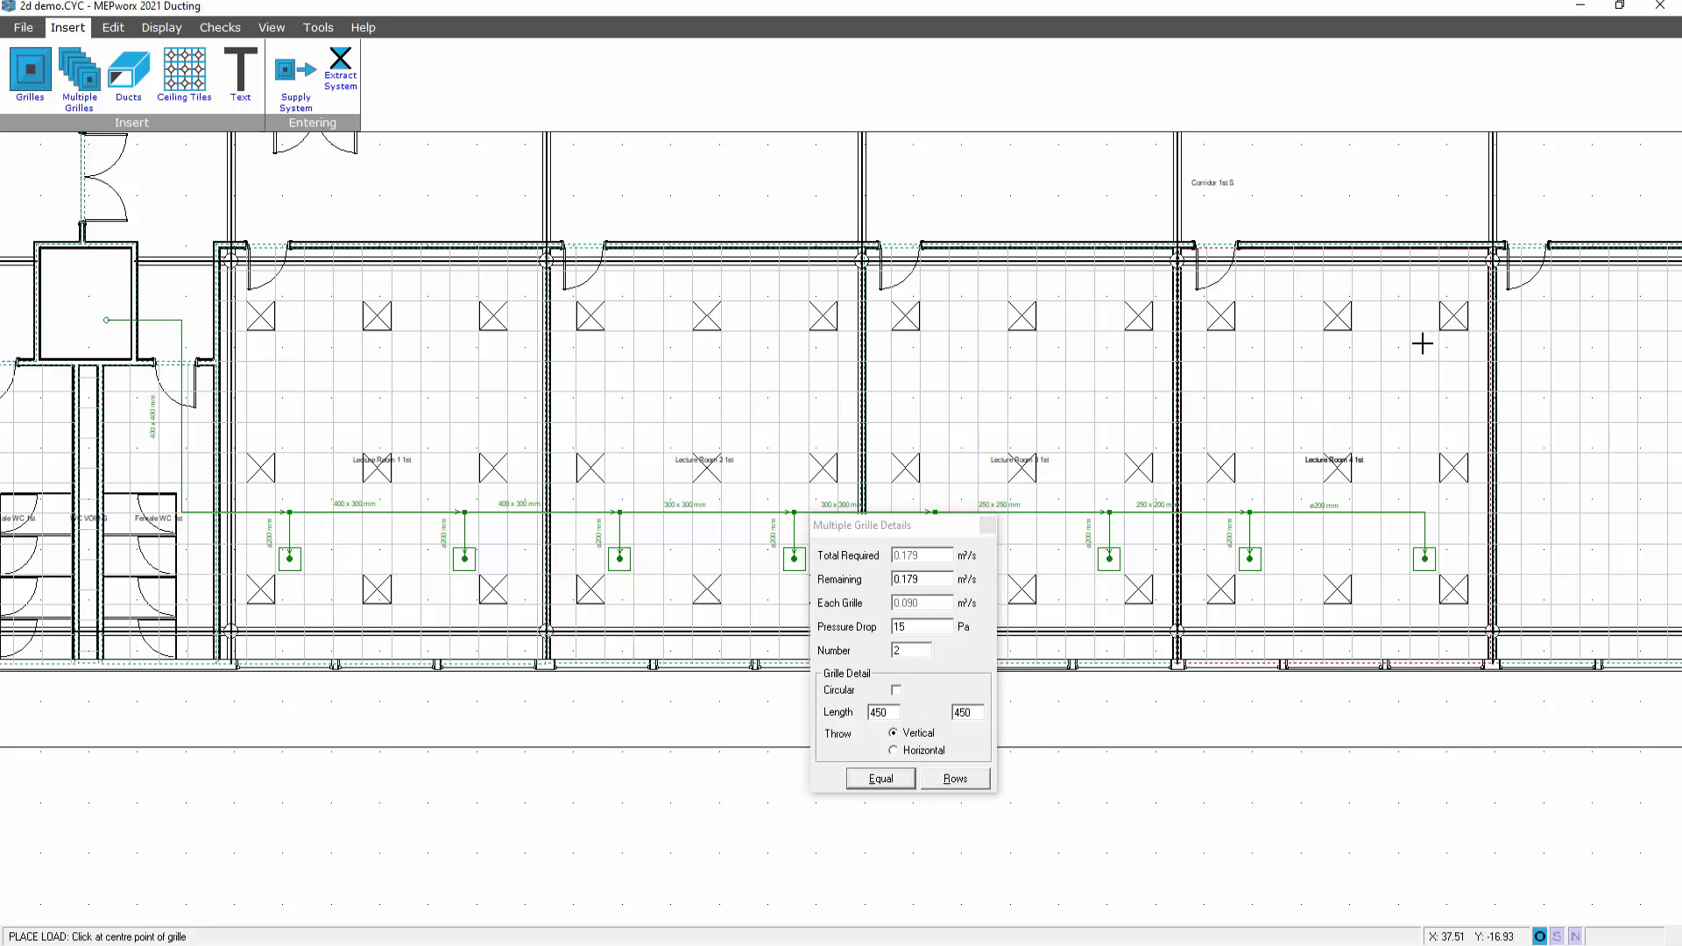
{"action": "left_click", "coordinate": [1245, 346]}
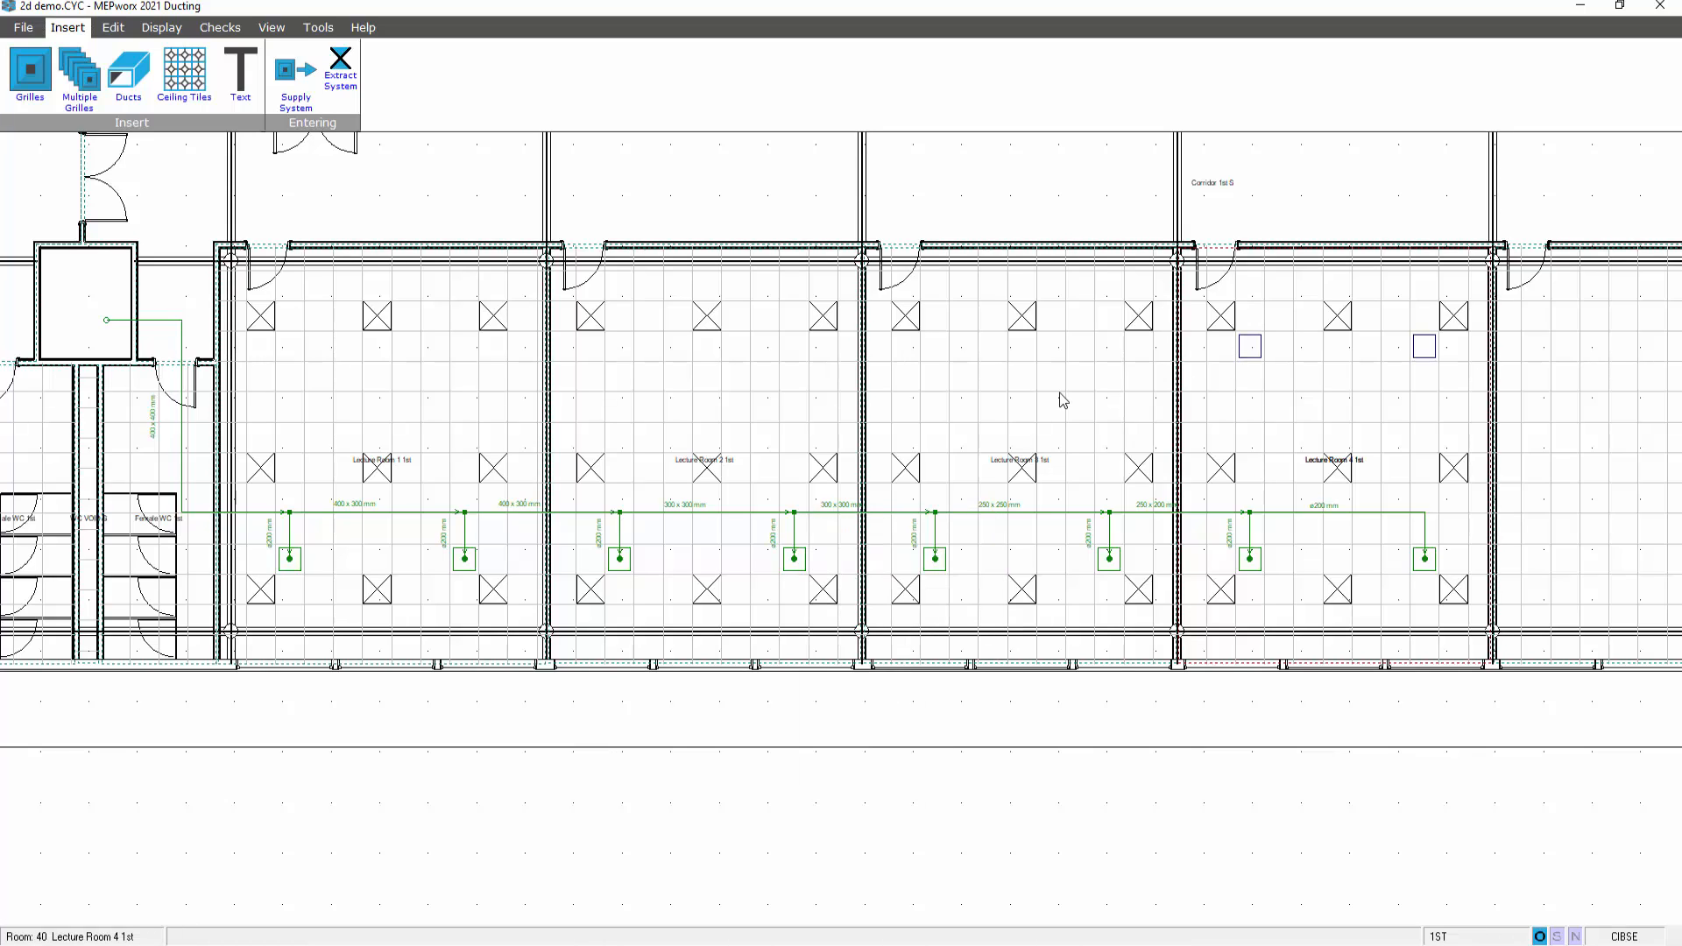
Place two equal 450 x 450 extract grilles in Lecture Room 3 1st, in line with those in Lecture Room 4 1st.
{"action": "left_click", "coordinate": [80, 94]}
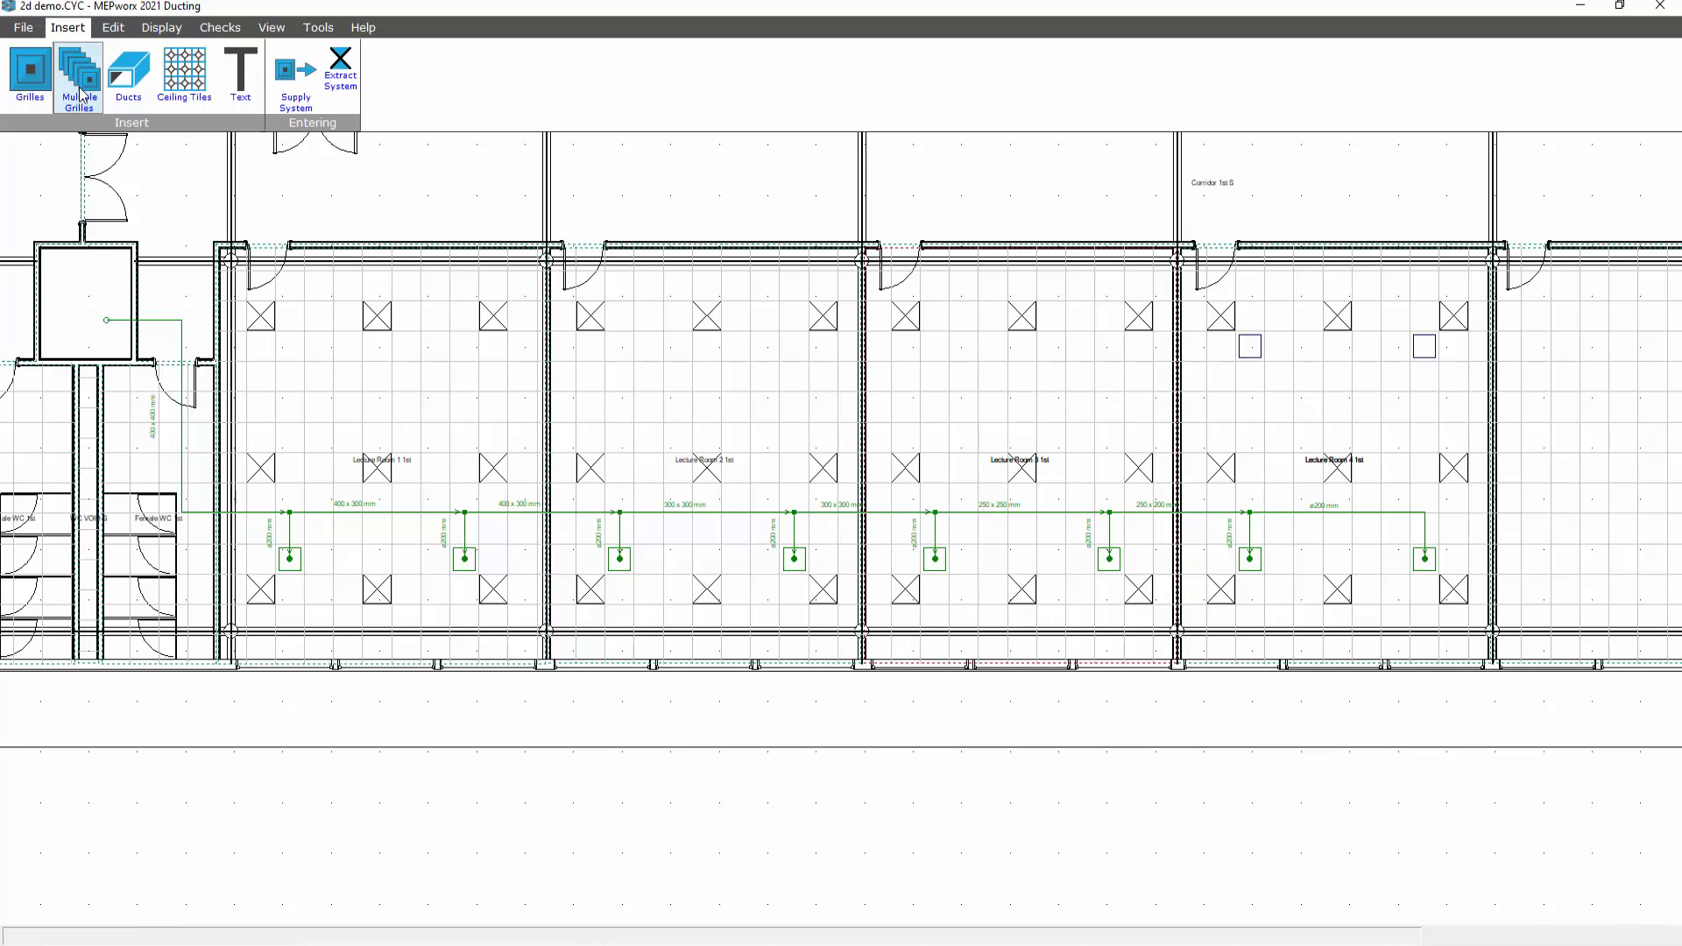
{"action": "left_click", "coordinate": [880, 777]}
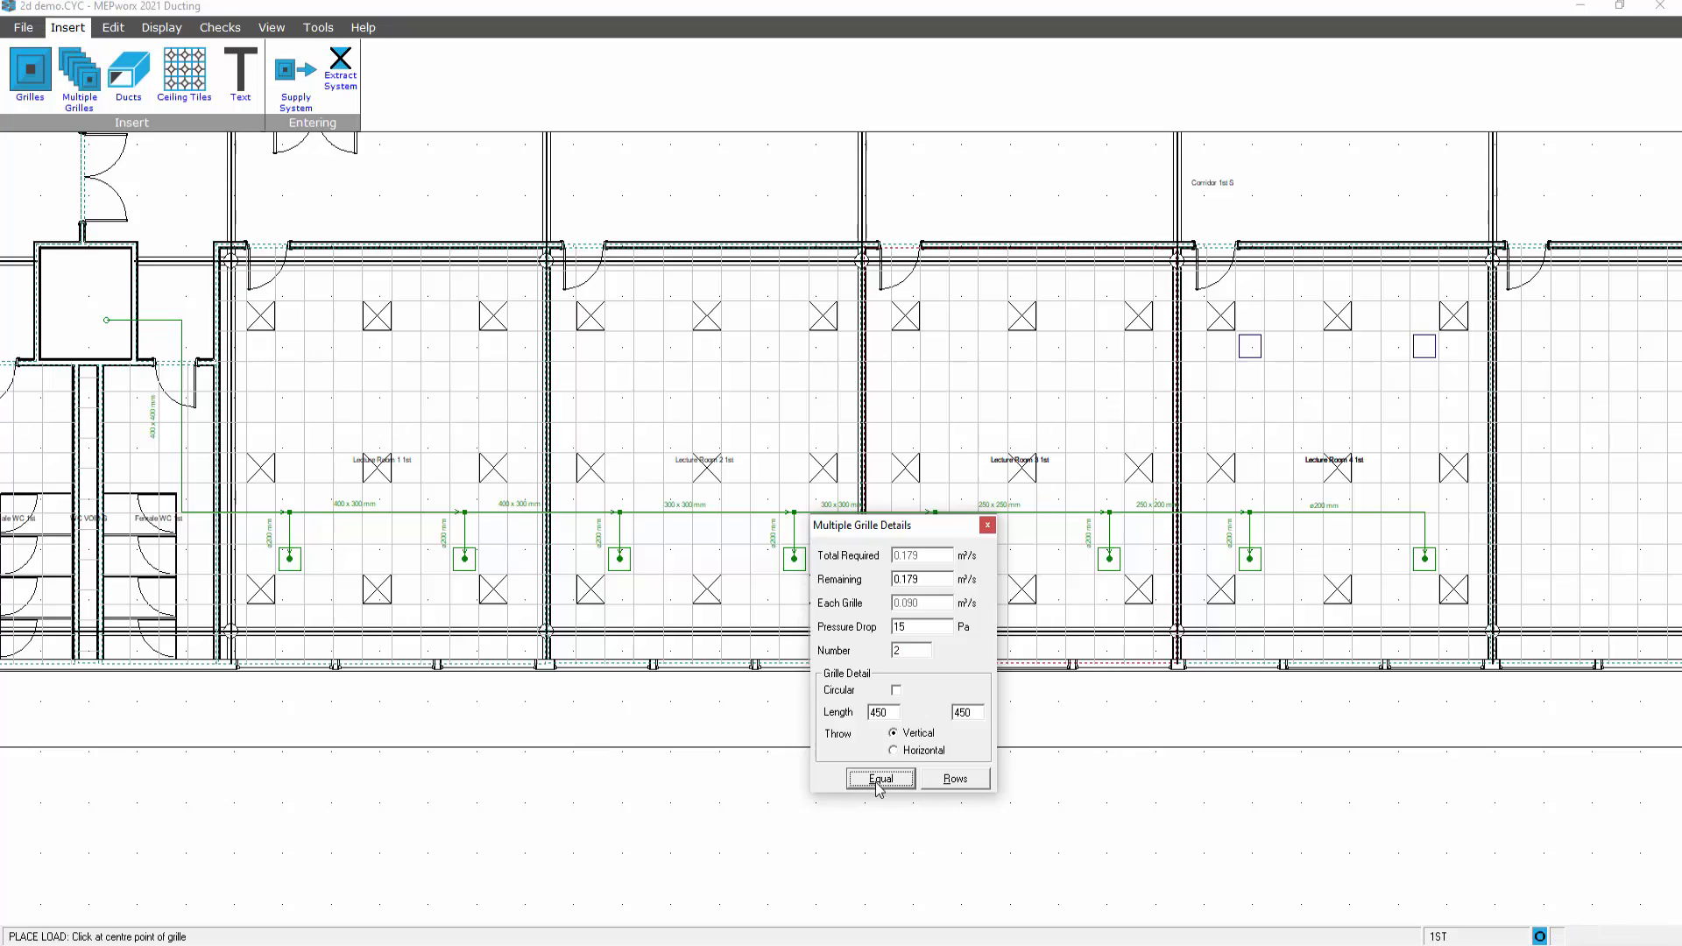
{"action": "left_click", "coordinate": [1109, 346]}
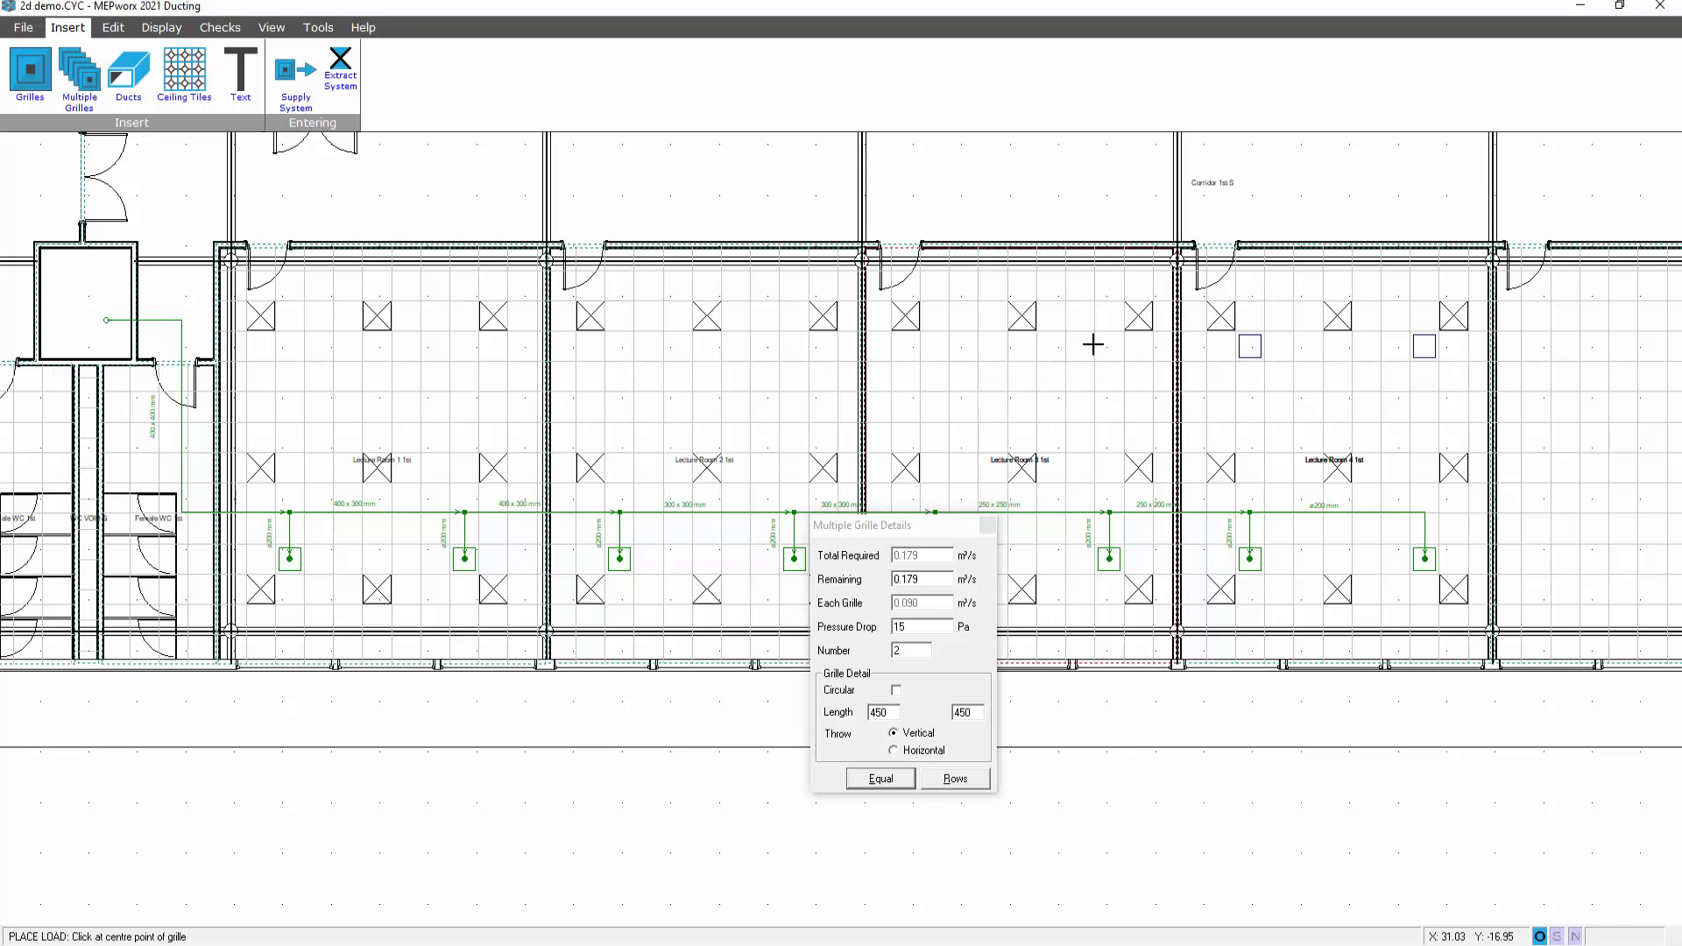
{"action": "left_click", "coordinate": [936, 346]}
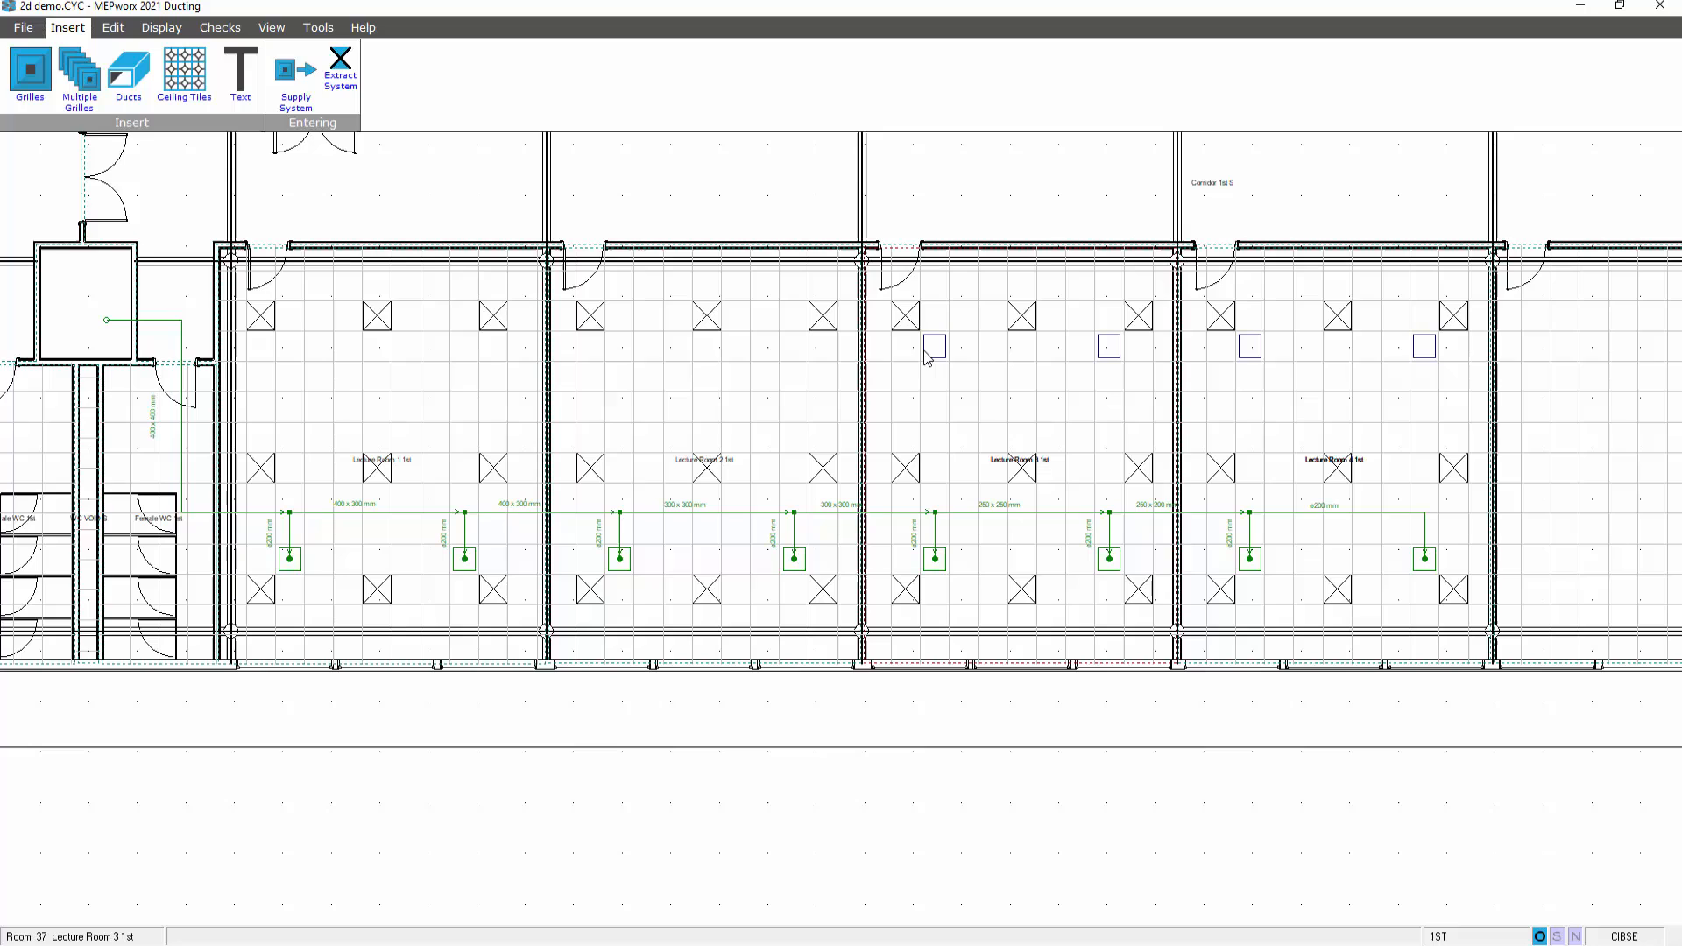
Place two equal 450 x 450 extract grilles in Lecture Room 2 1st, in line with those in Lecture Room 3 1st.
{"action": "left_click", "coordinate": [80, 92]}
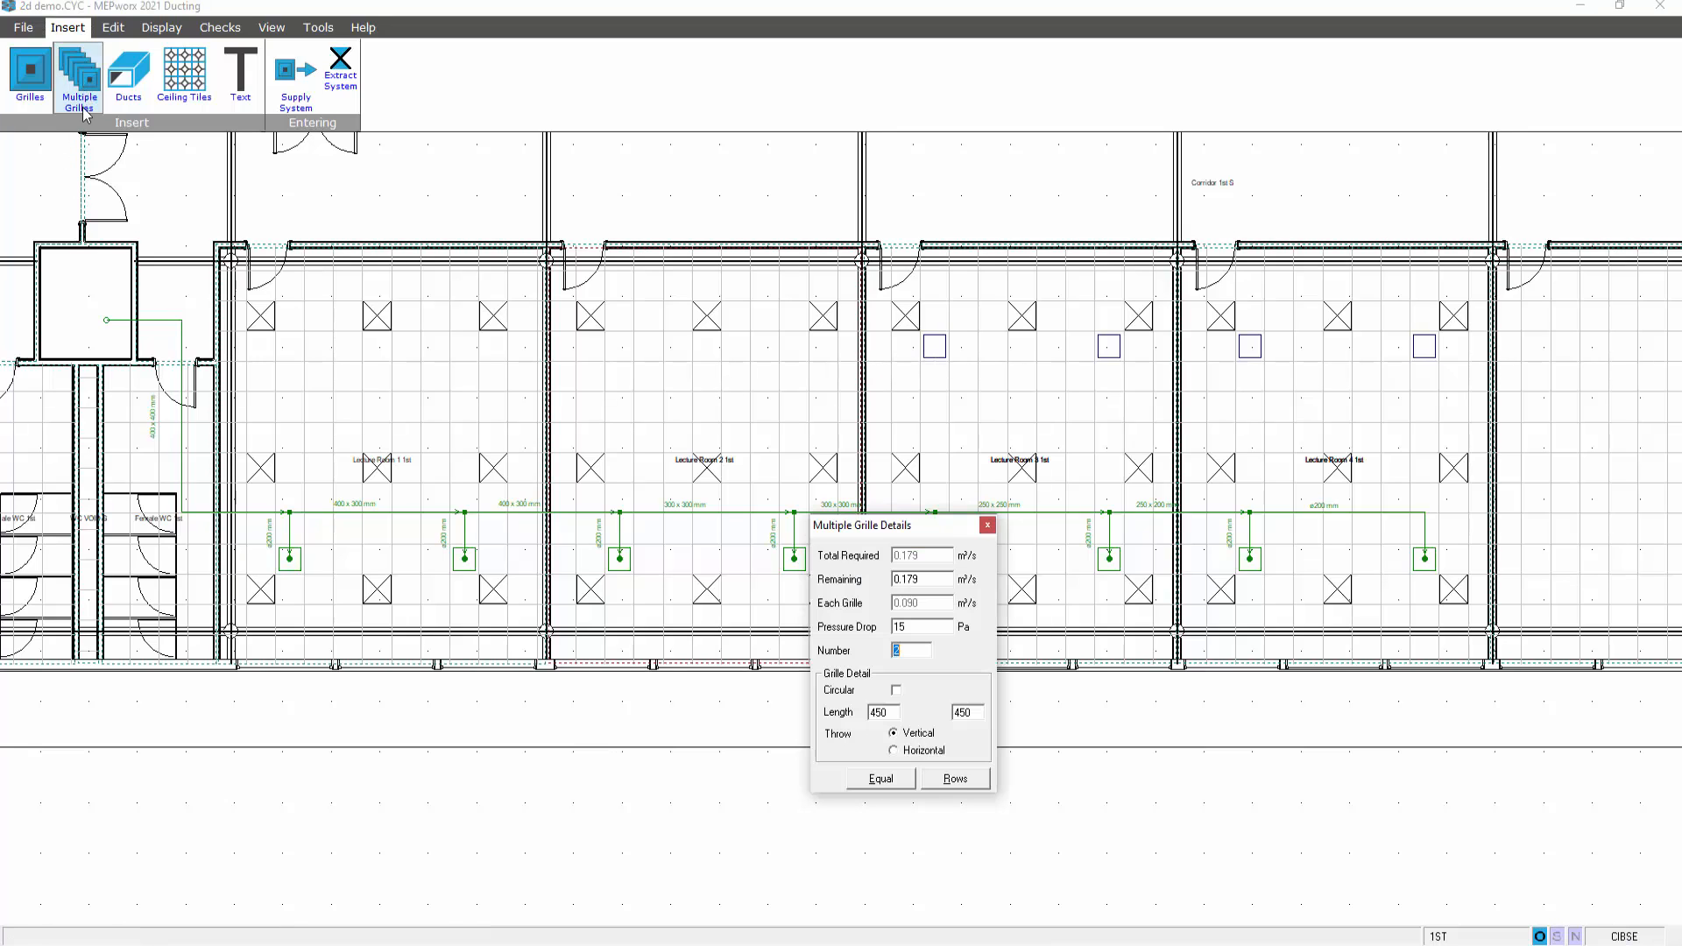
{"action": "left_click", "coordinate": [880, 779]}
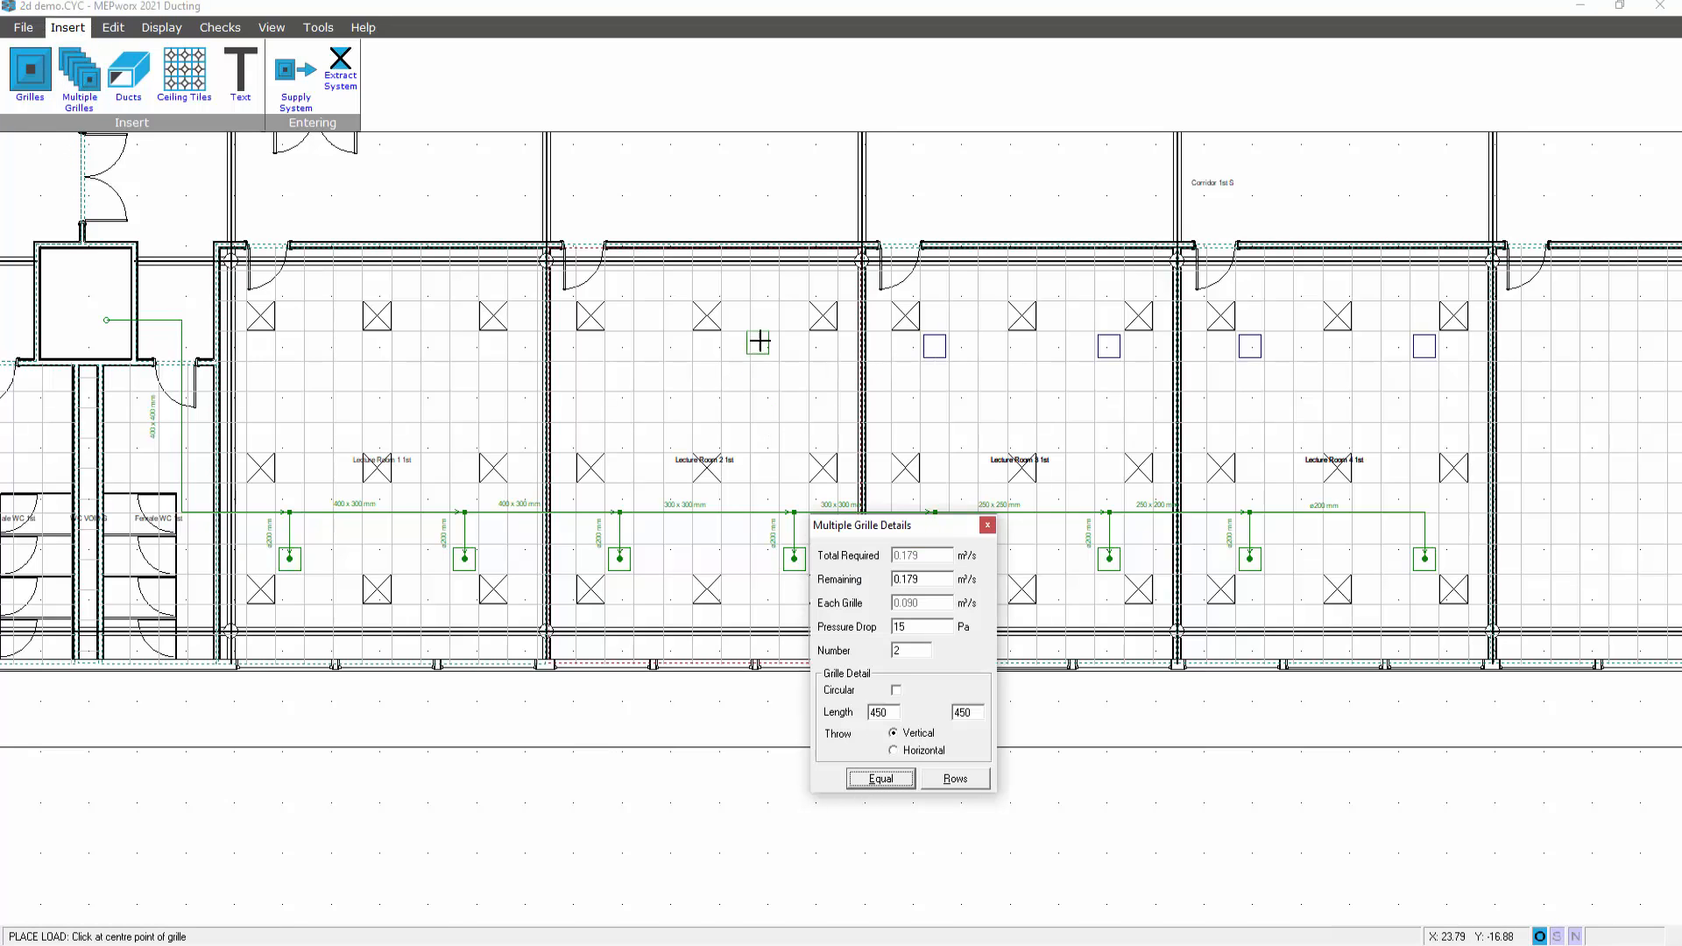
{"action": "left_click", "coordinate": [619, 347]}
{"action": "left_click", "coordinate": [620, 347]}
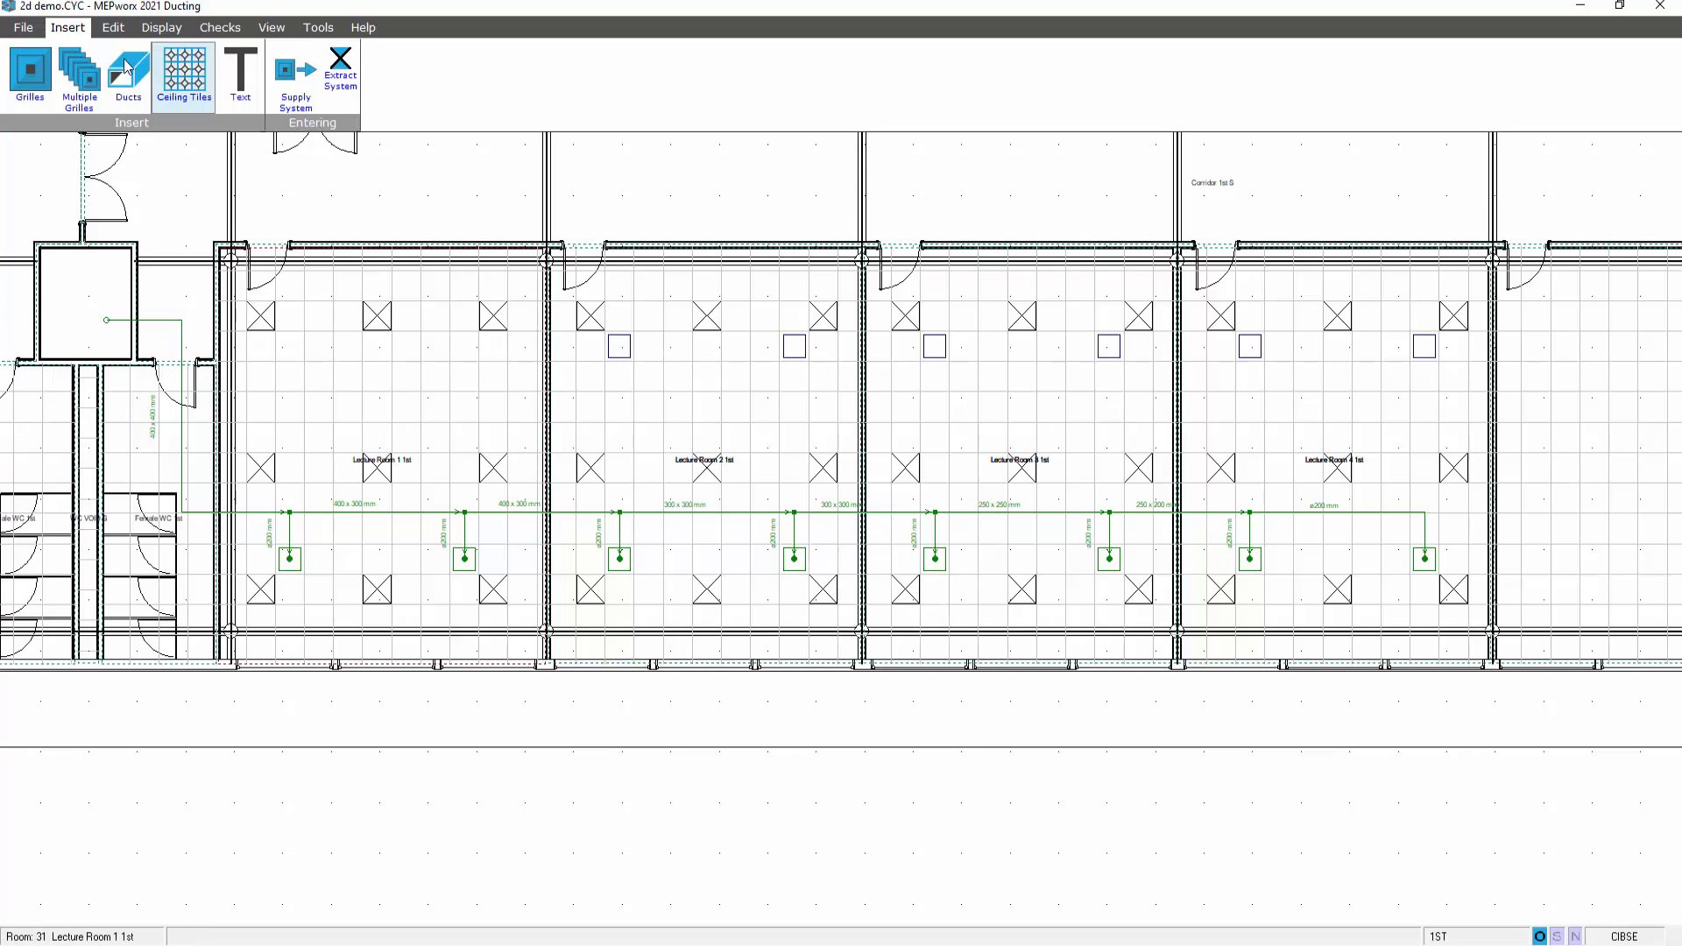
Place two equal 450 x 450 extract grilles in Lecture Room 1 1st, in line with those in Lecture Room 2 1st.
{"action": "left_click", "coordinate": [81, 77]}
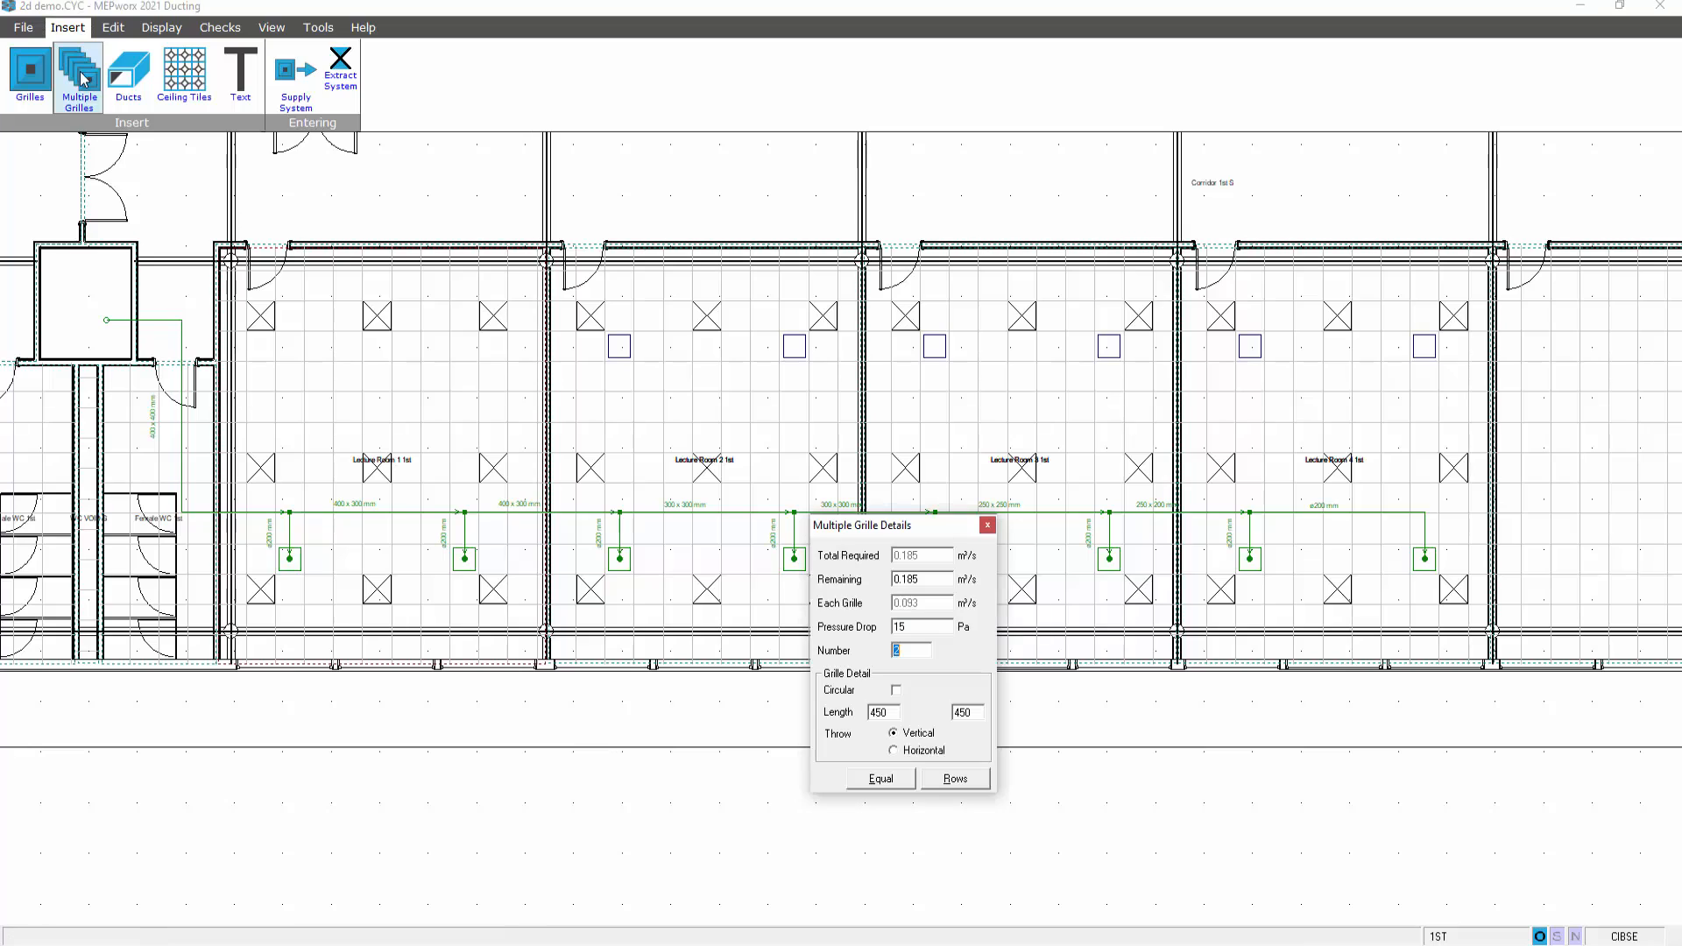
{"action": "left_click", "coordinate": [881, 779]}
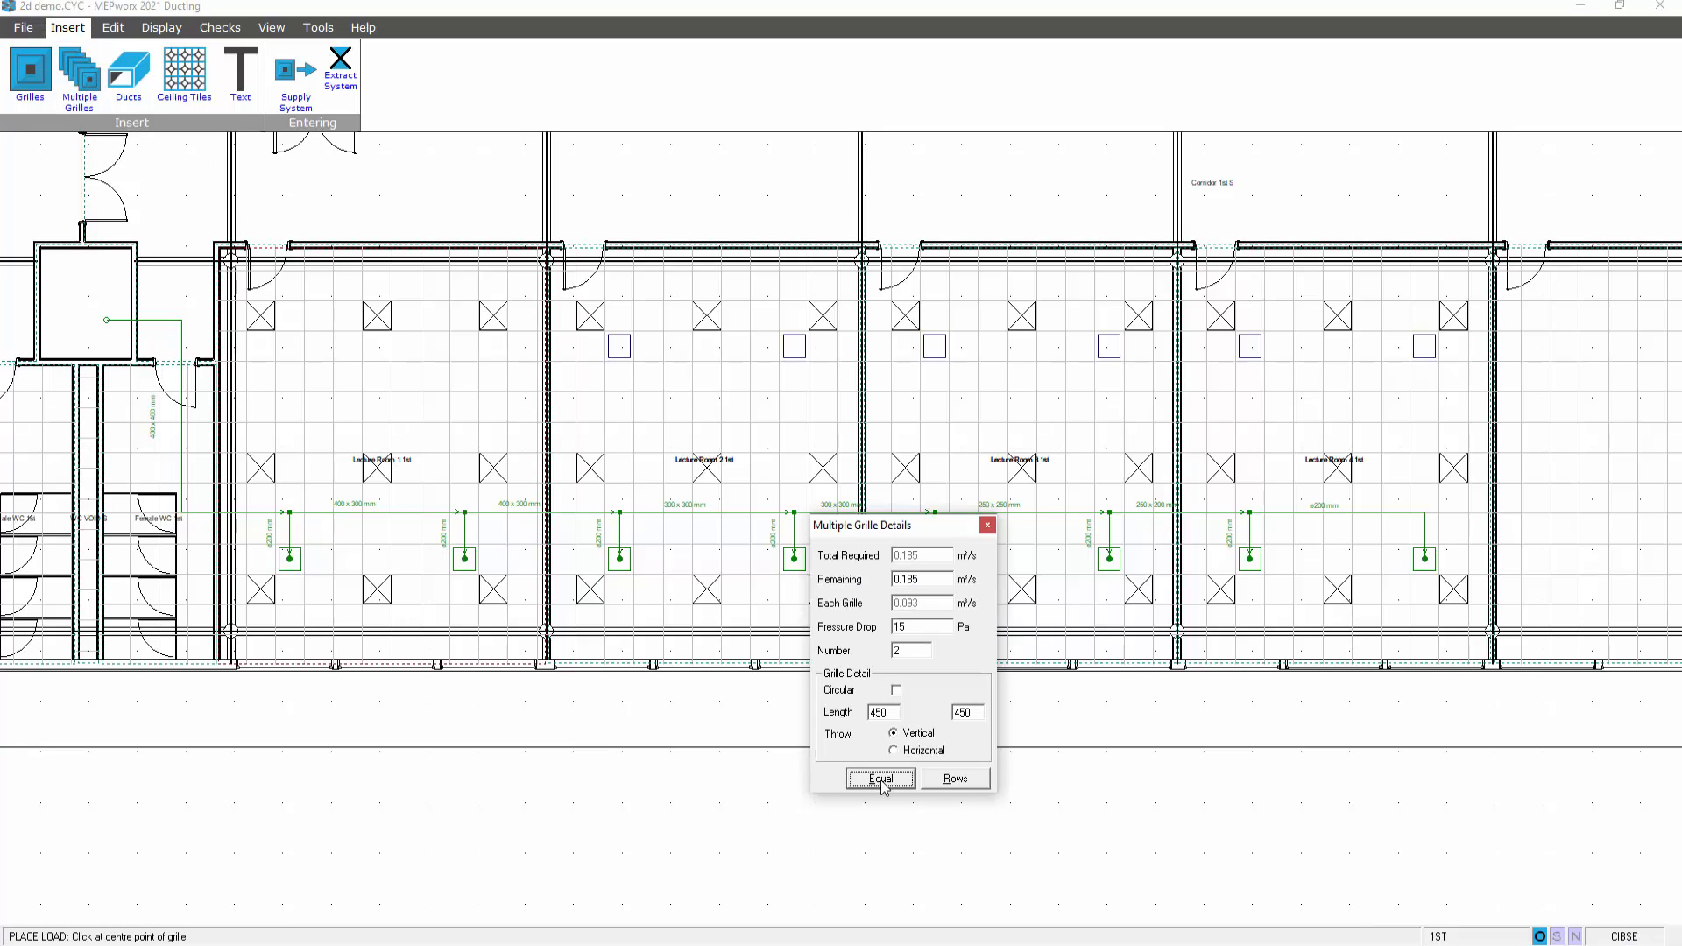
{"action": "left_click", "coordinate": [466, 346]}
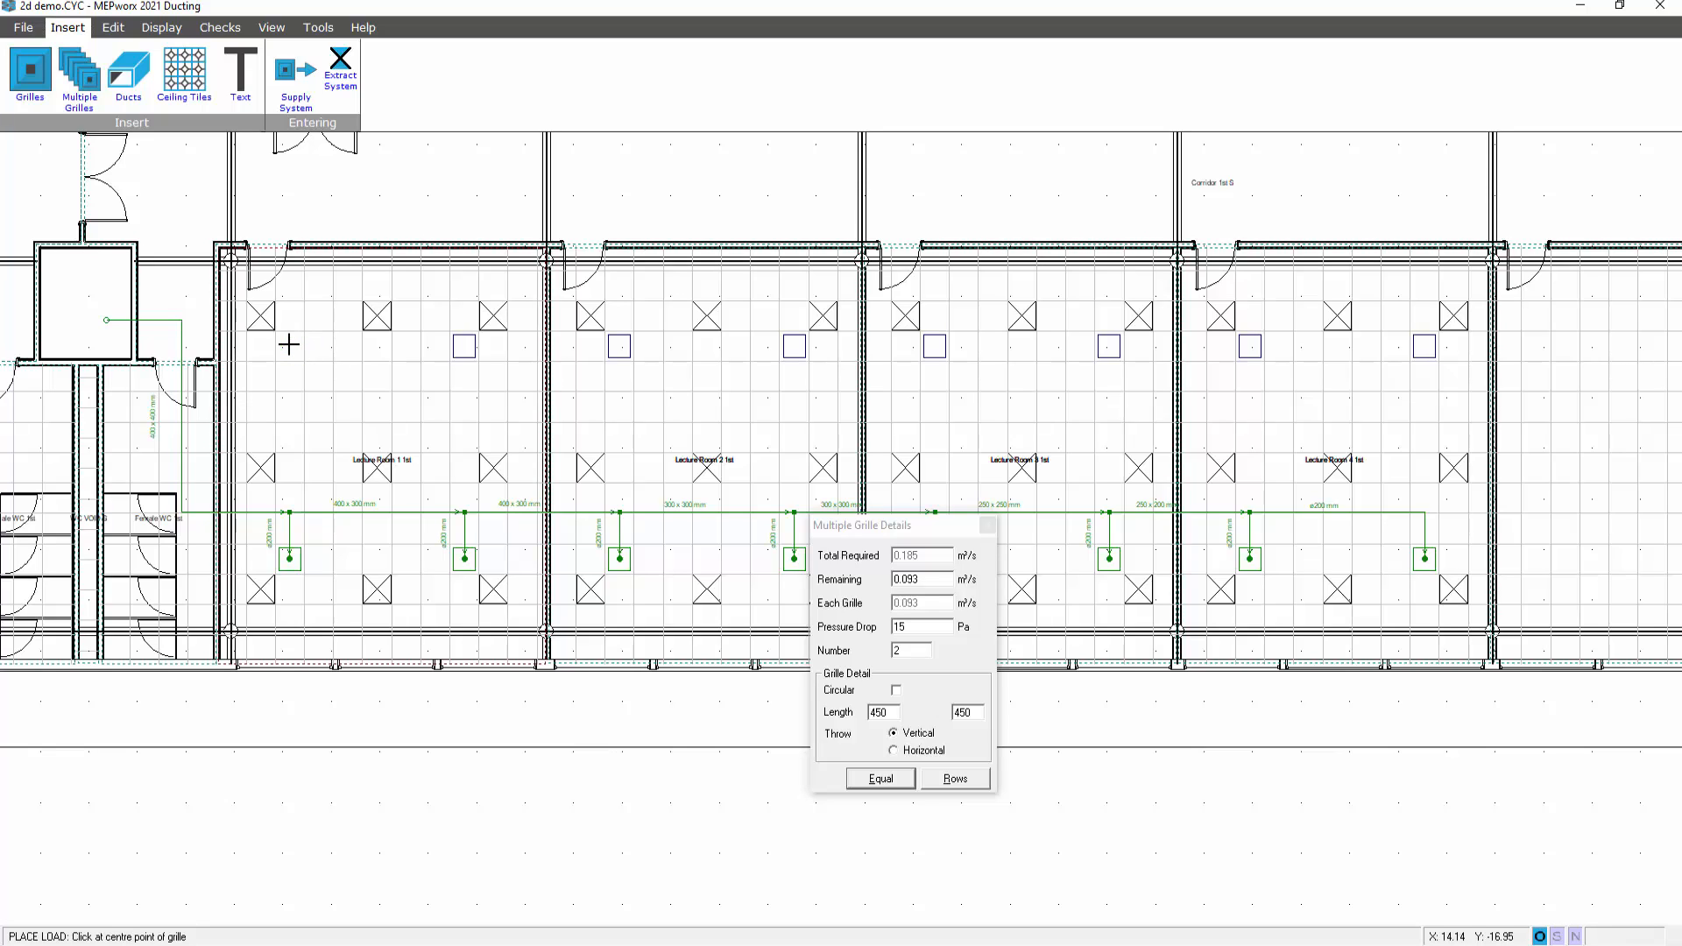
{"action": "left_click", "coordinate": [289, 344]}
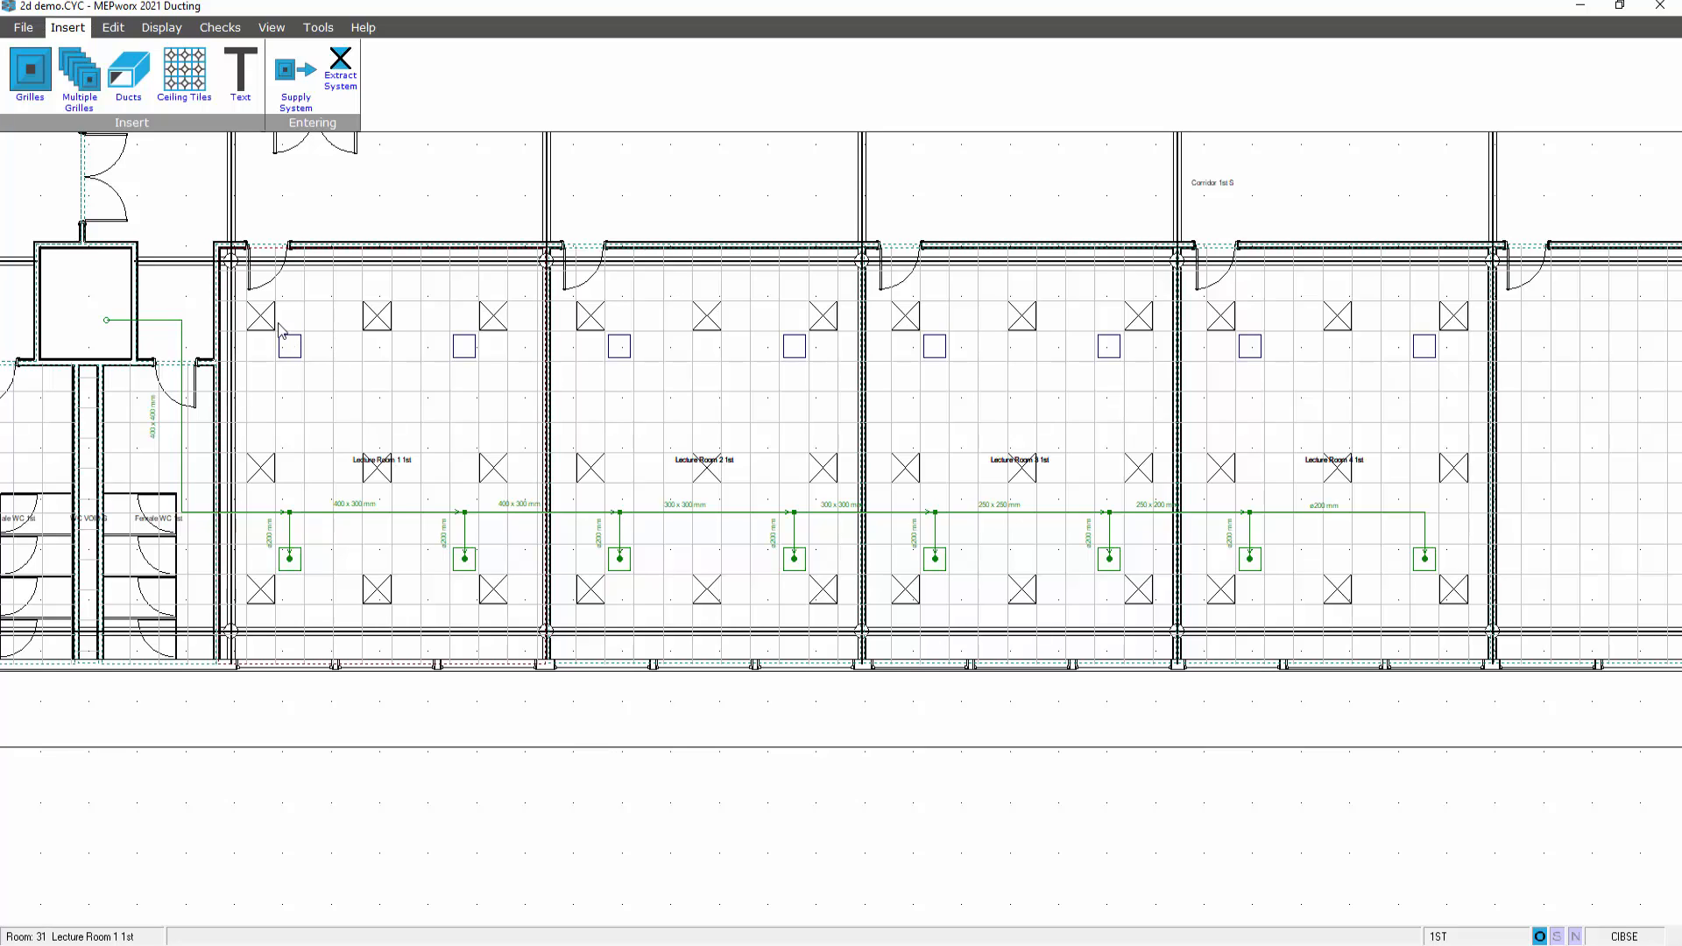
Make MAINRUNS the default duct group before drawing the main extract duct.
{"action": "left_click", "coordinate": [121, 67]}
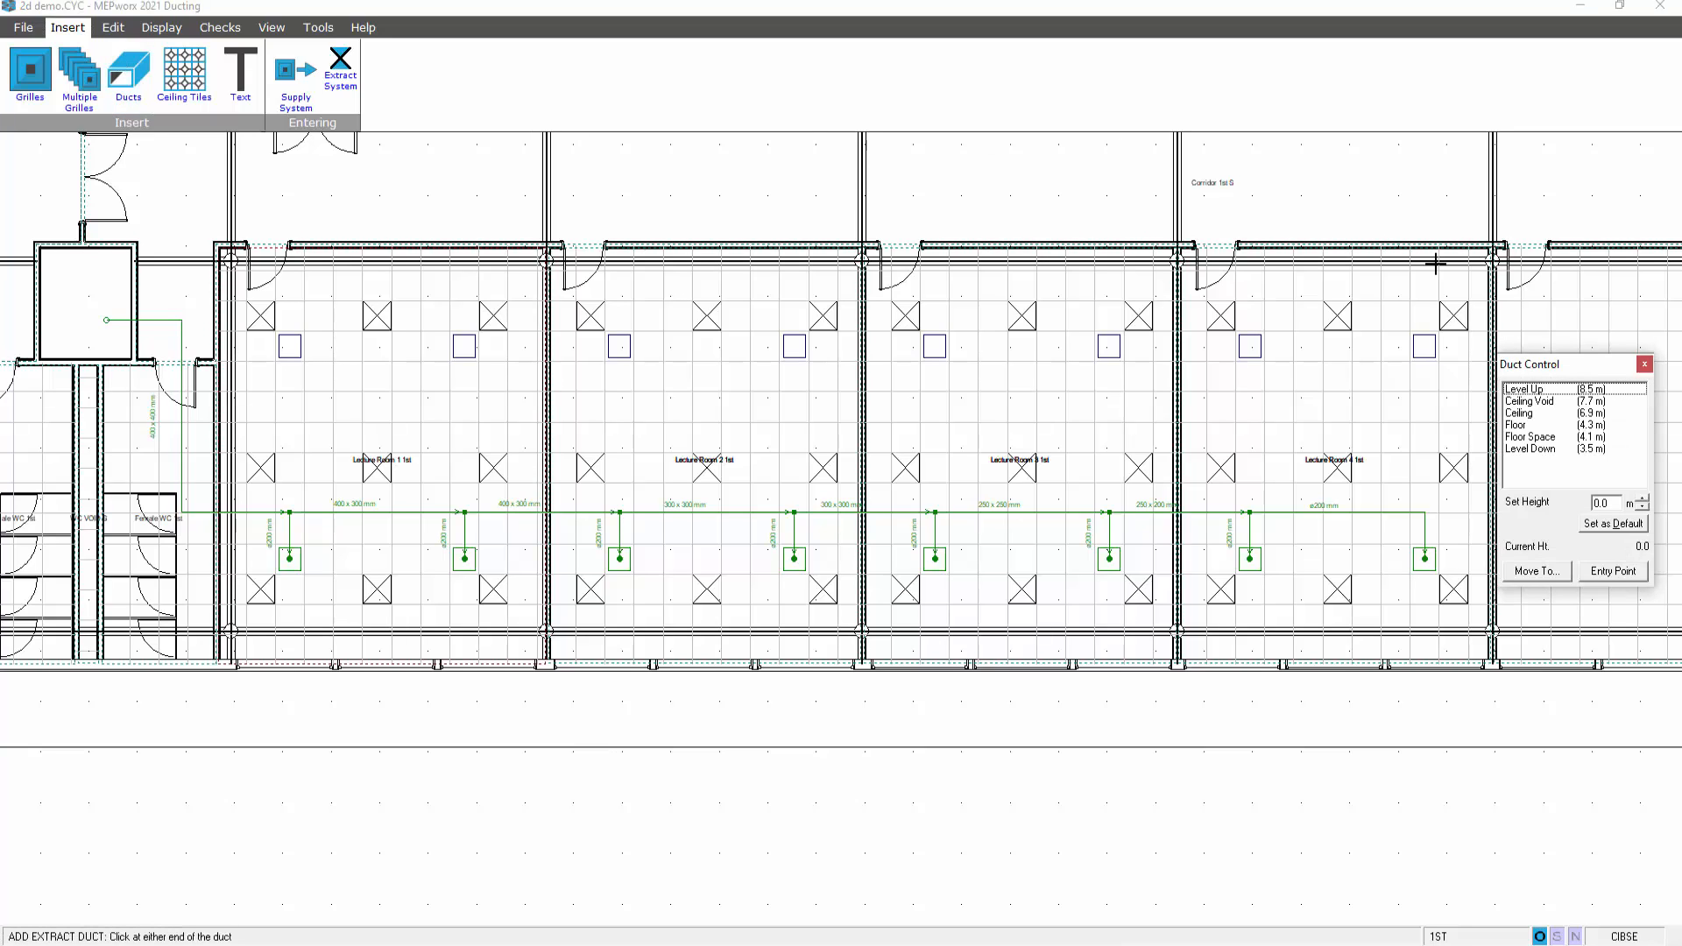
{"action": "left_click", "coordinate": [1643, 365]}
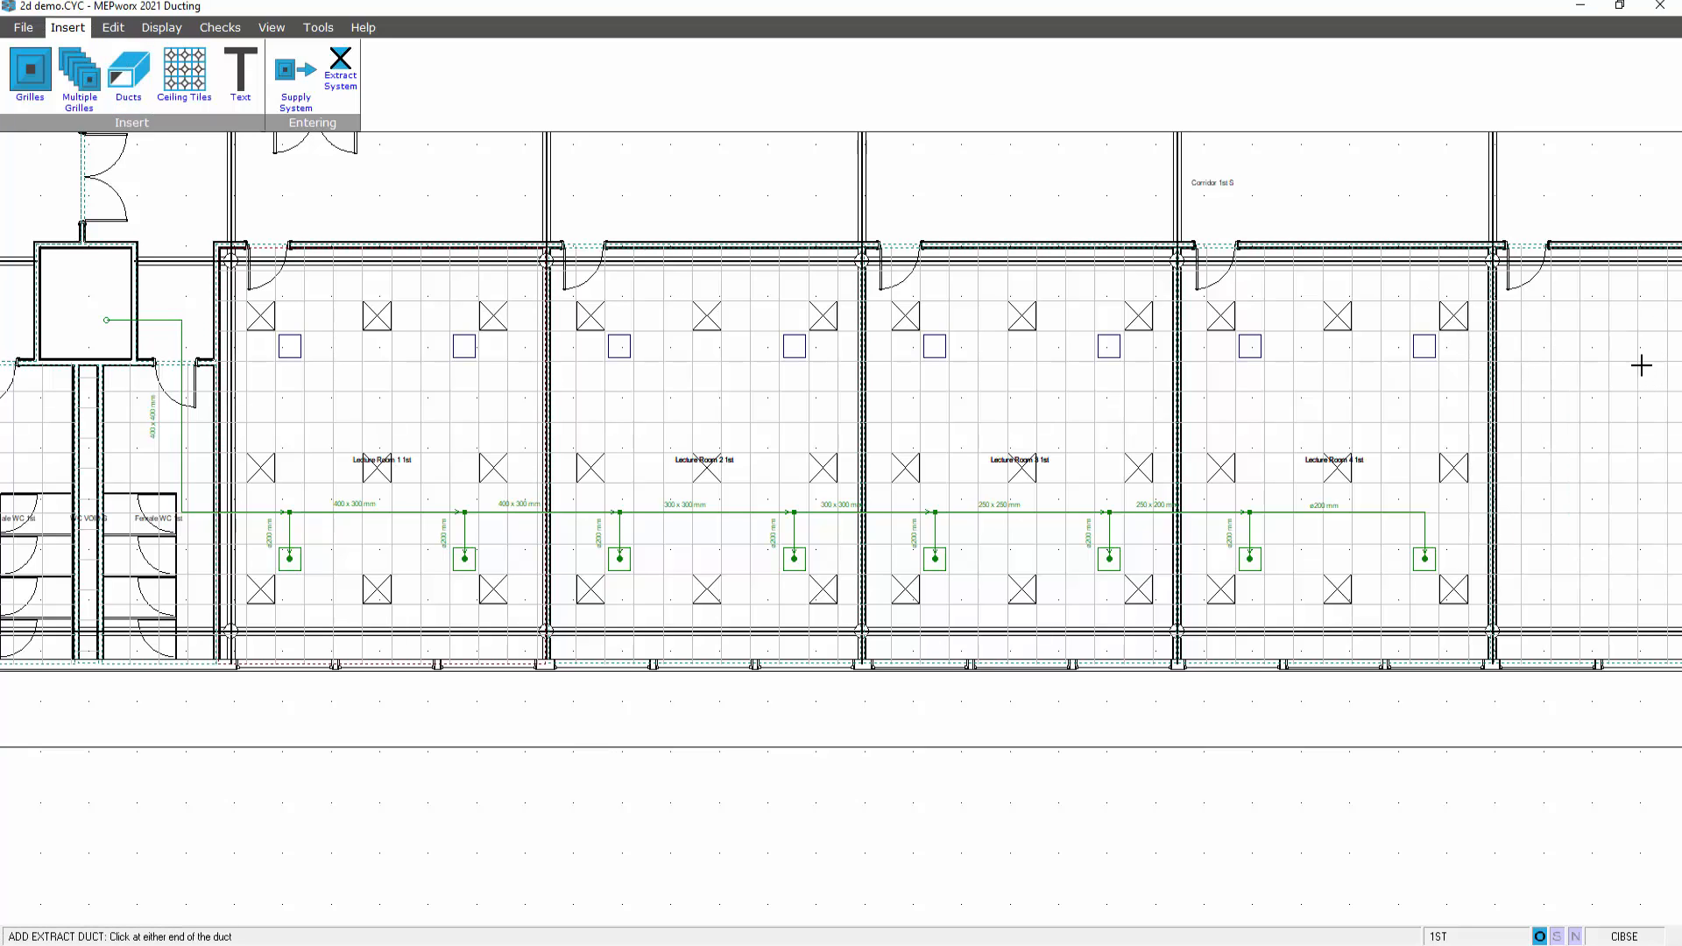
{"action": "left_click", "coordinate": [113, 27]}
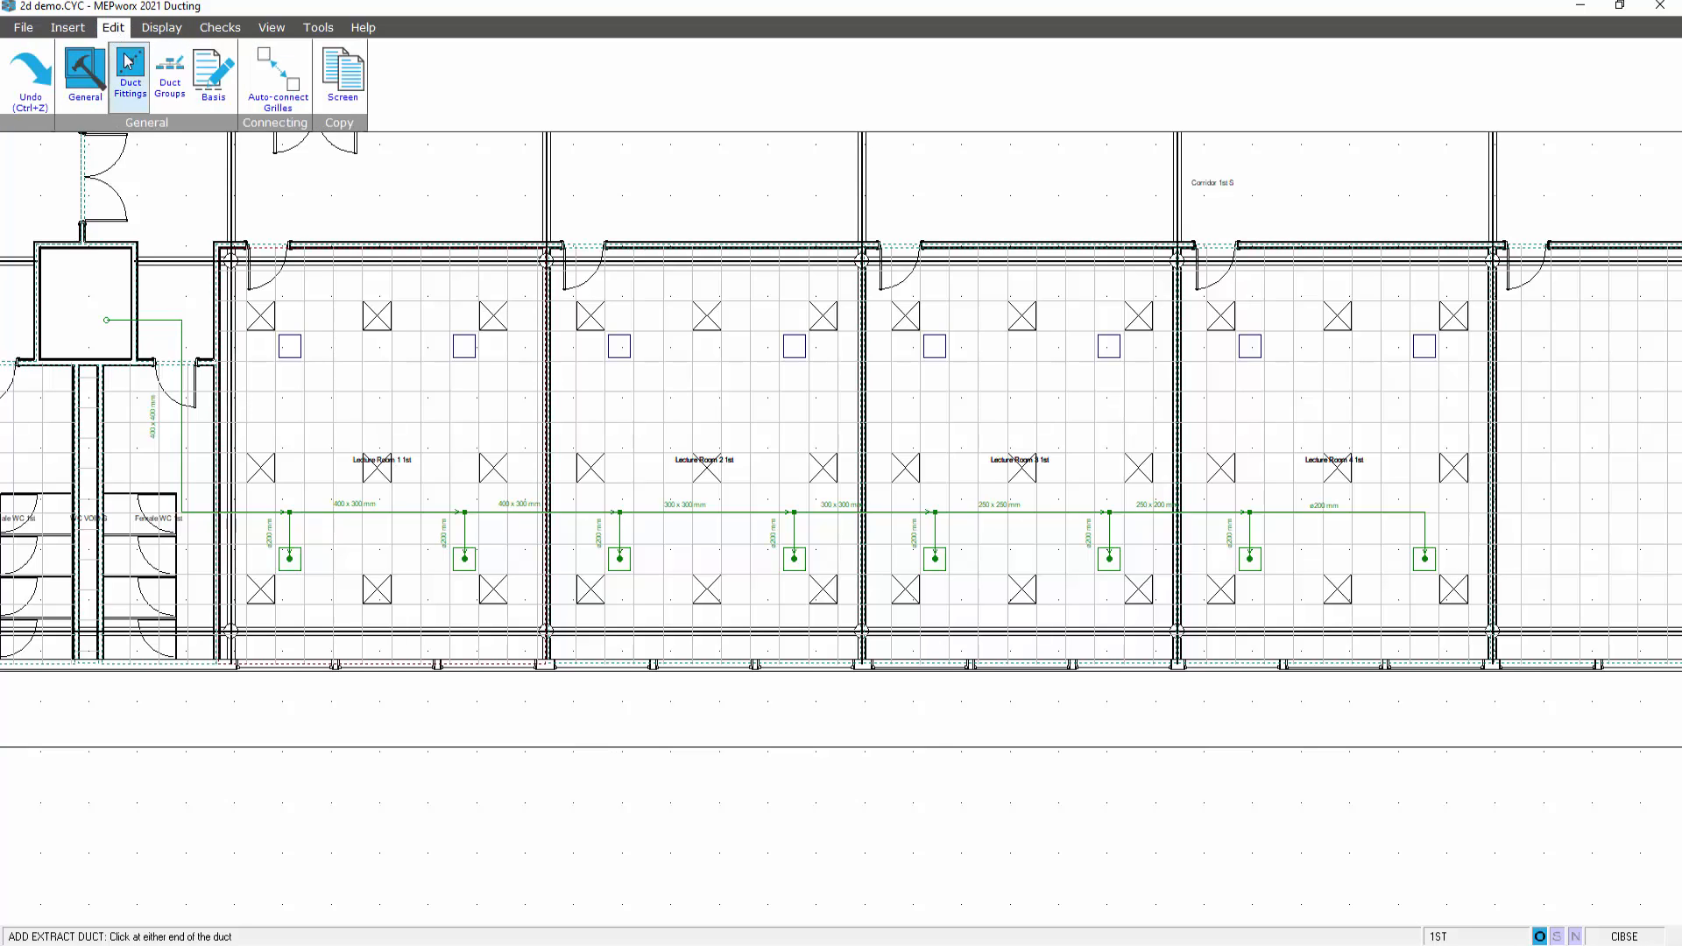
{"action": "left_click", "coordinate": [170, 75]}
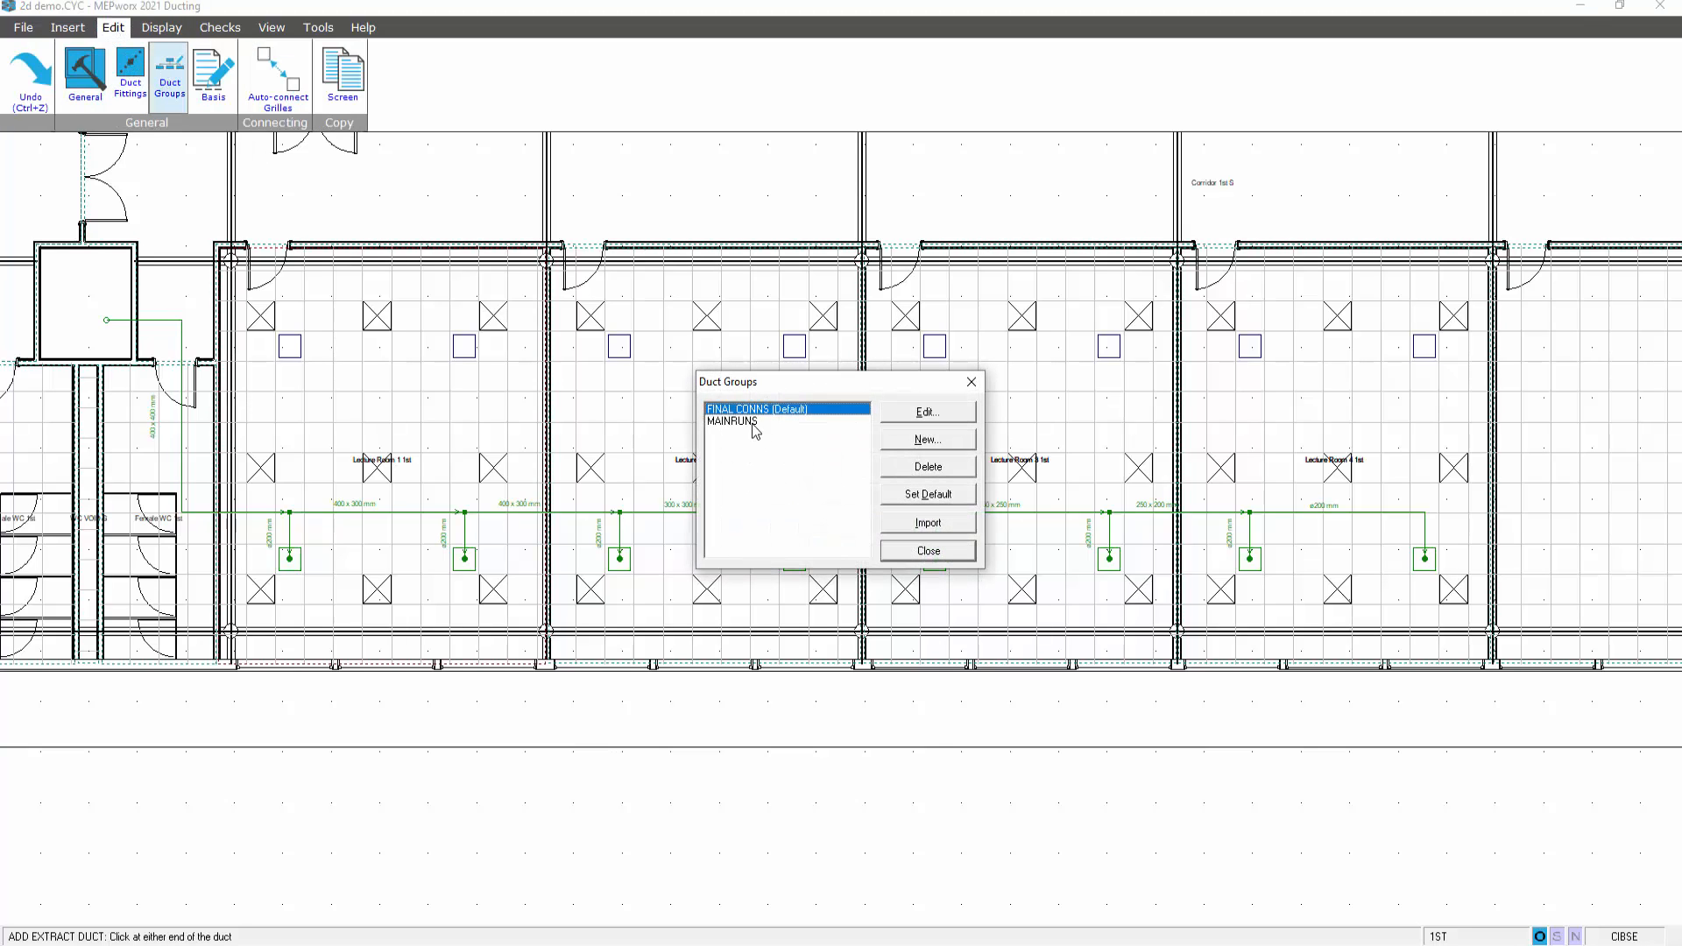
{"action": "left_click", "coordinate": [752, 422]}
{"action": "left_click", "coordinate": [921, 498]}
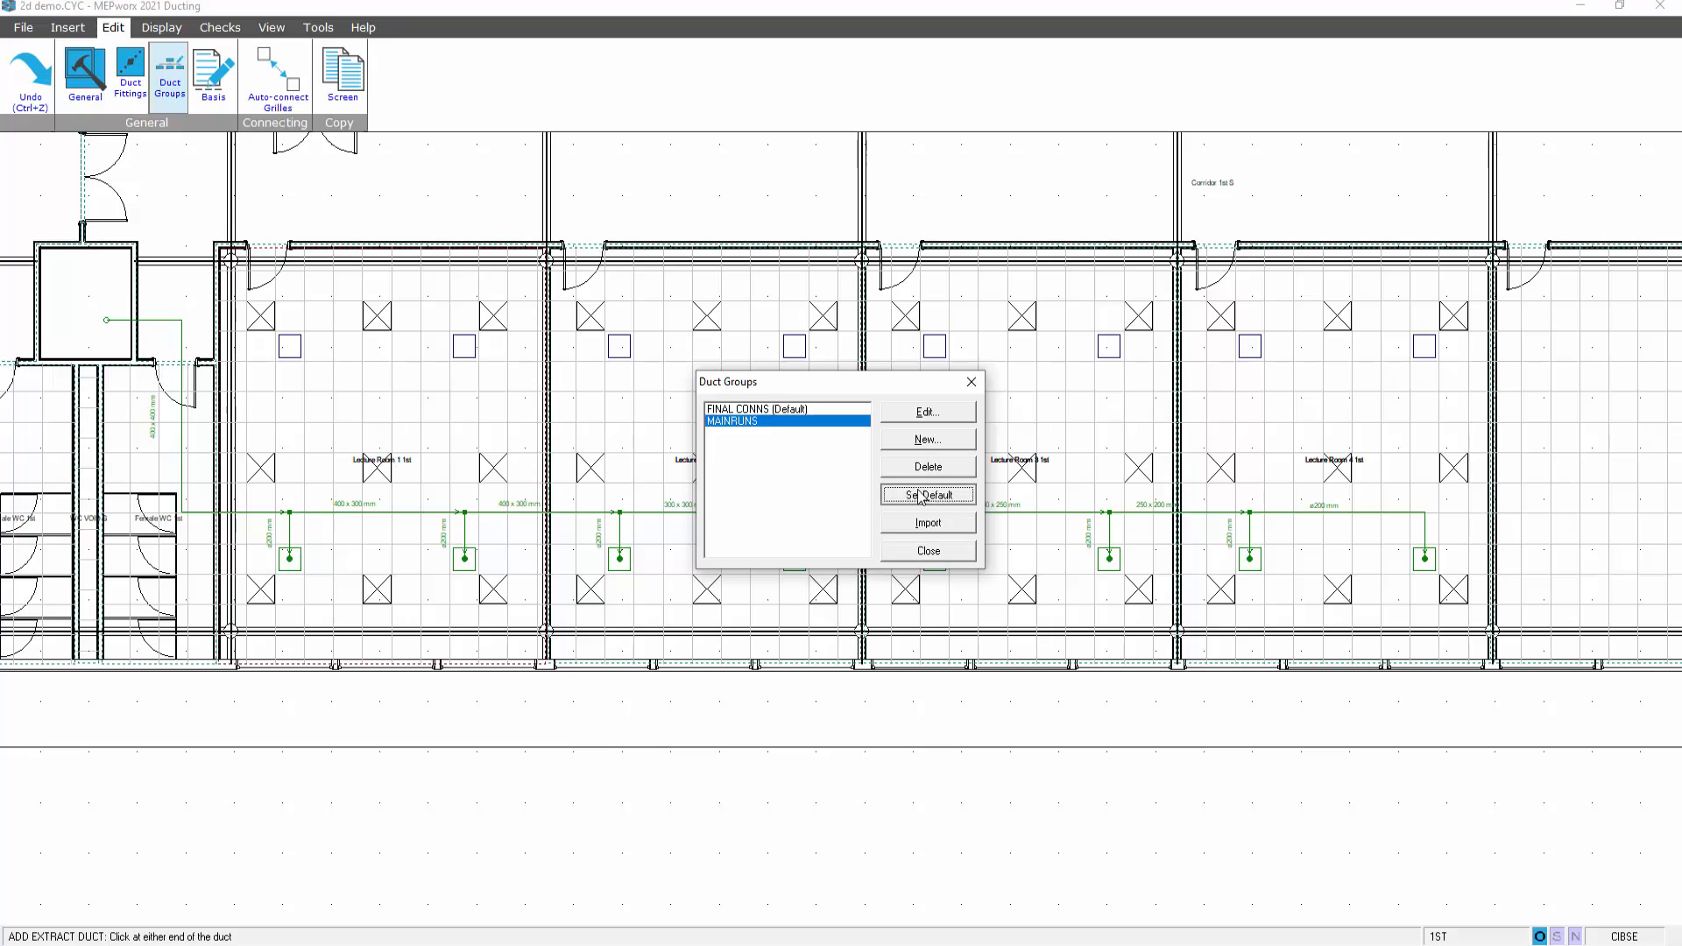
{"action": "left_click", "coordinate": [931, 550]}
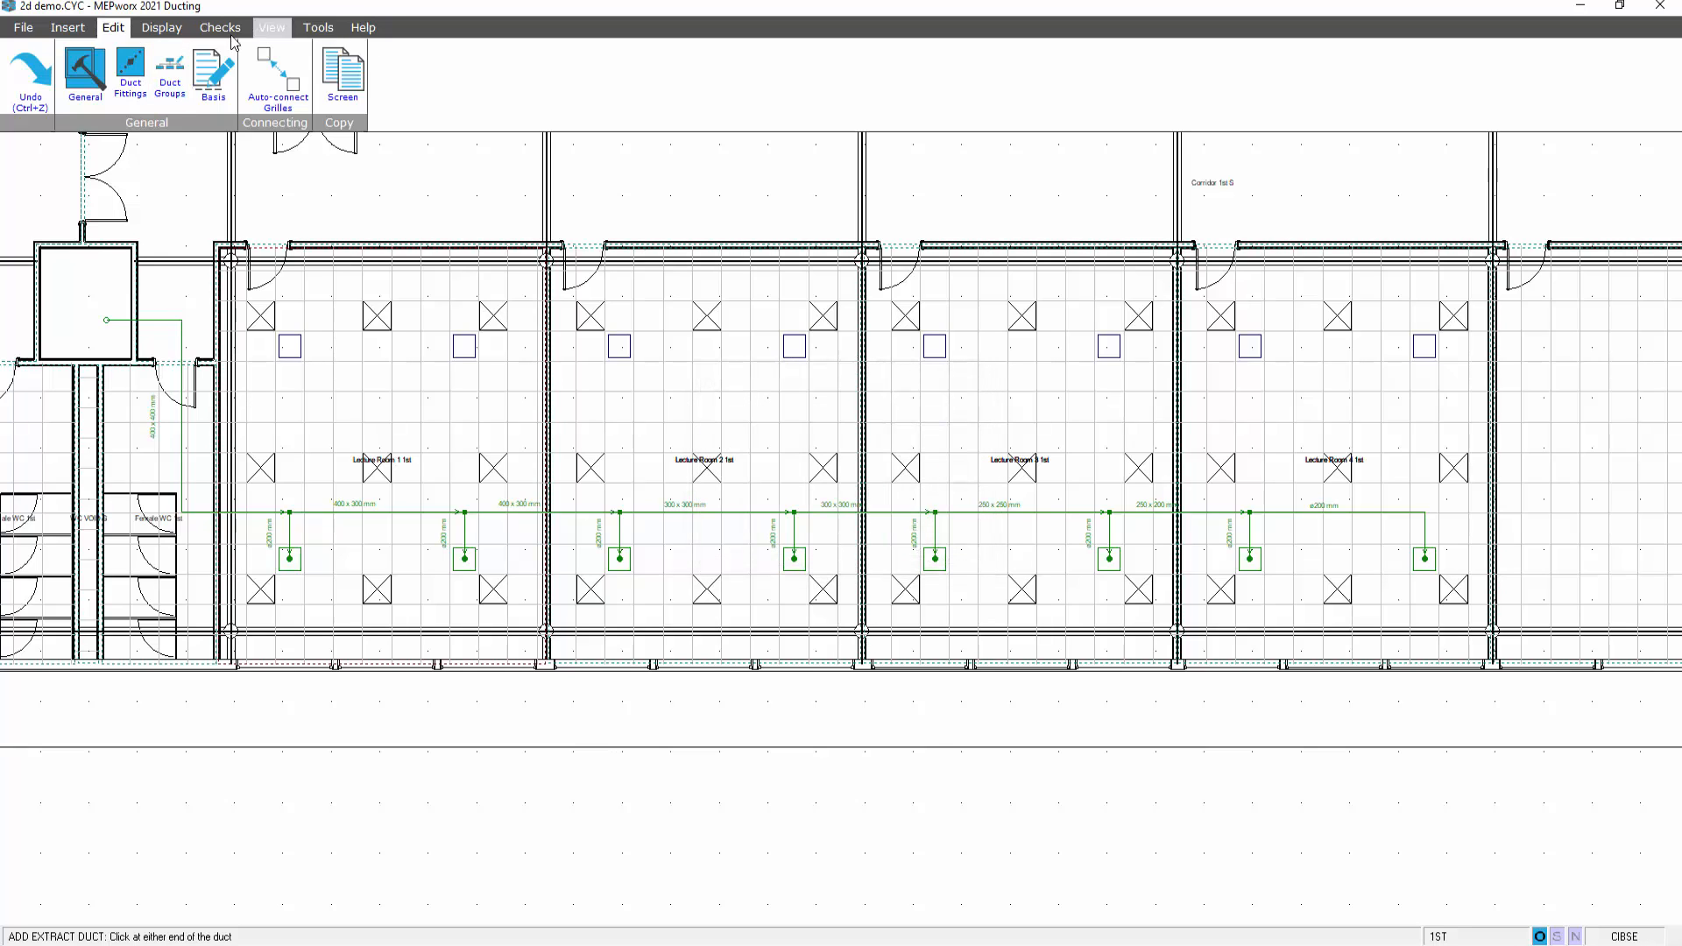
Draw an extract duct from the far grille in Lecture Room 4 1st to the HVAC void, then drop it to Level Down (3.5 m).
{"action": "left_click", "coordinate": [70, 27]}
{"action": "left_click", "coordinate": [127, 72]}
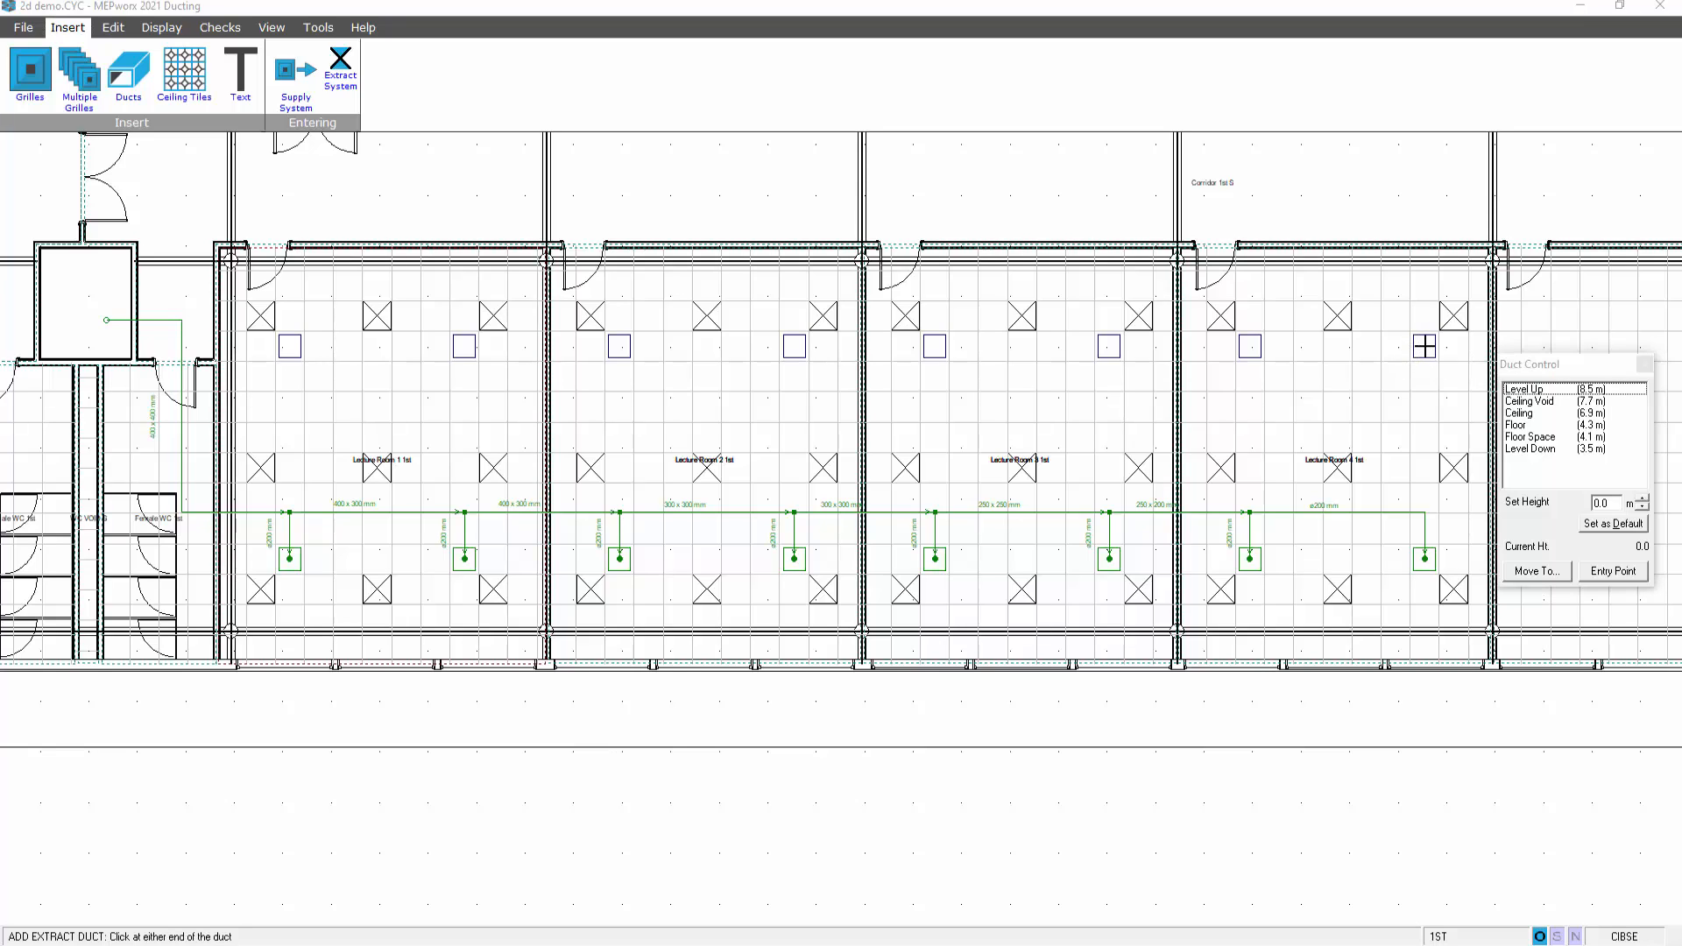
{"action": "left_click", "coordinate": [1424, 346]}
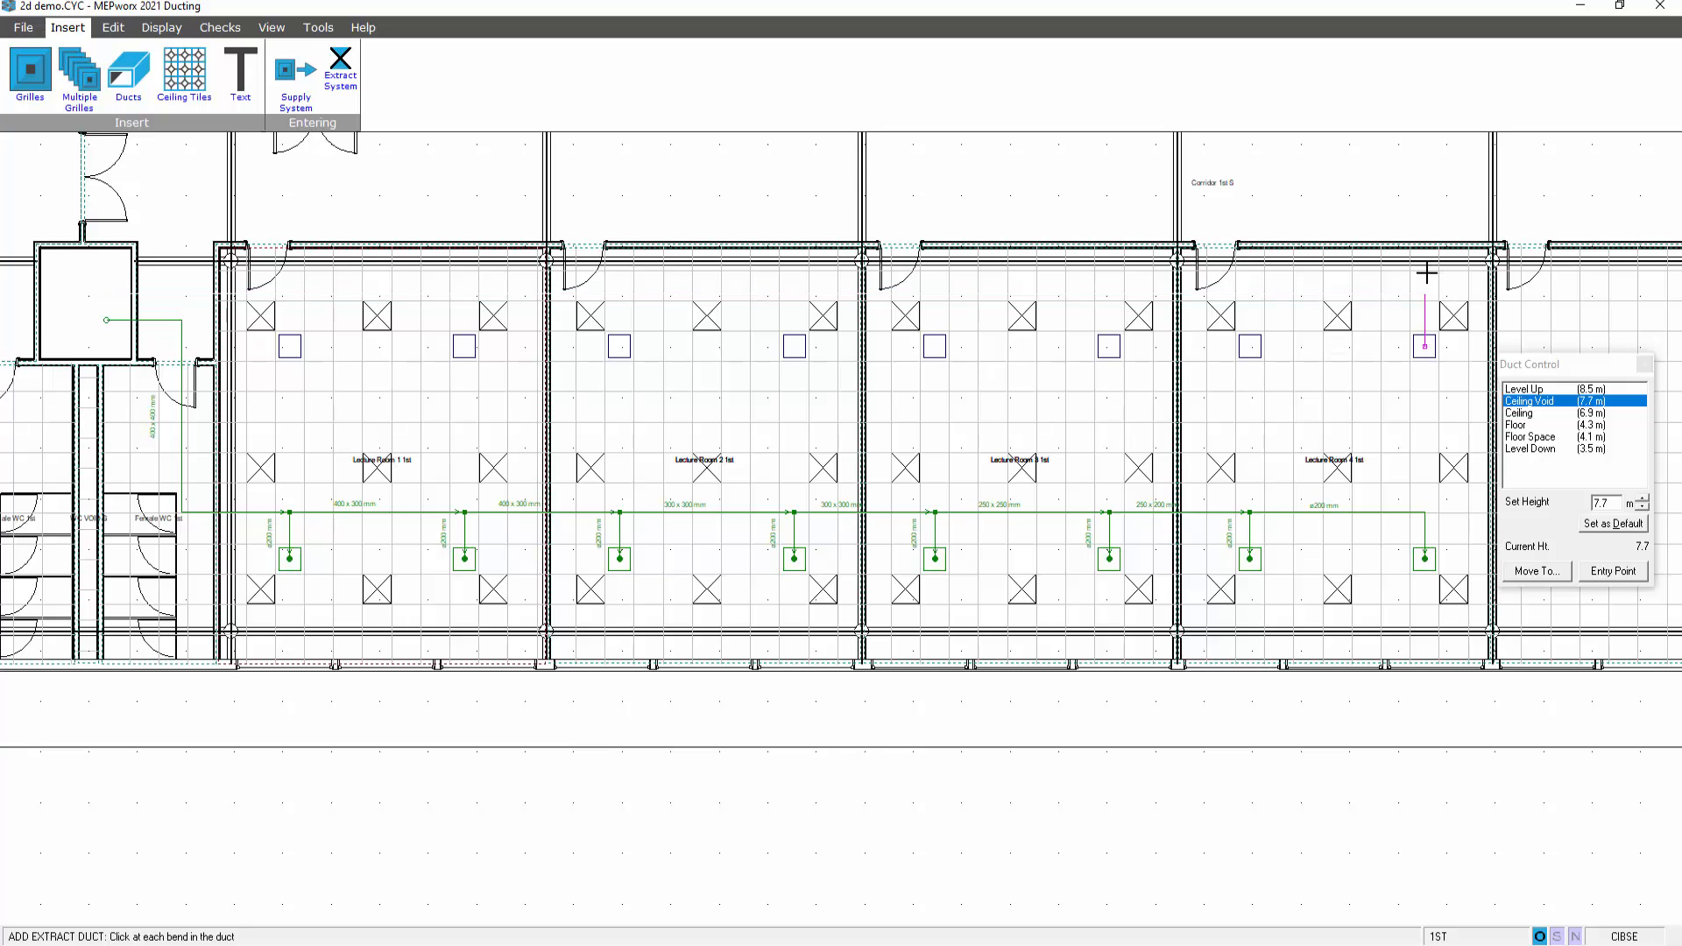
{"action": "left_click", "coordinate": [107, 277]}
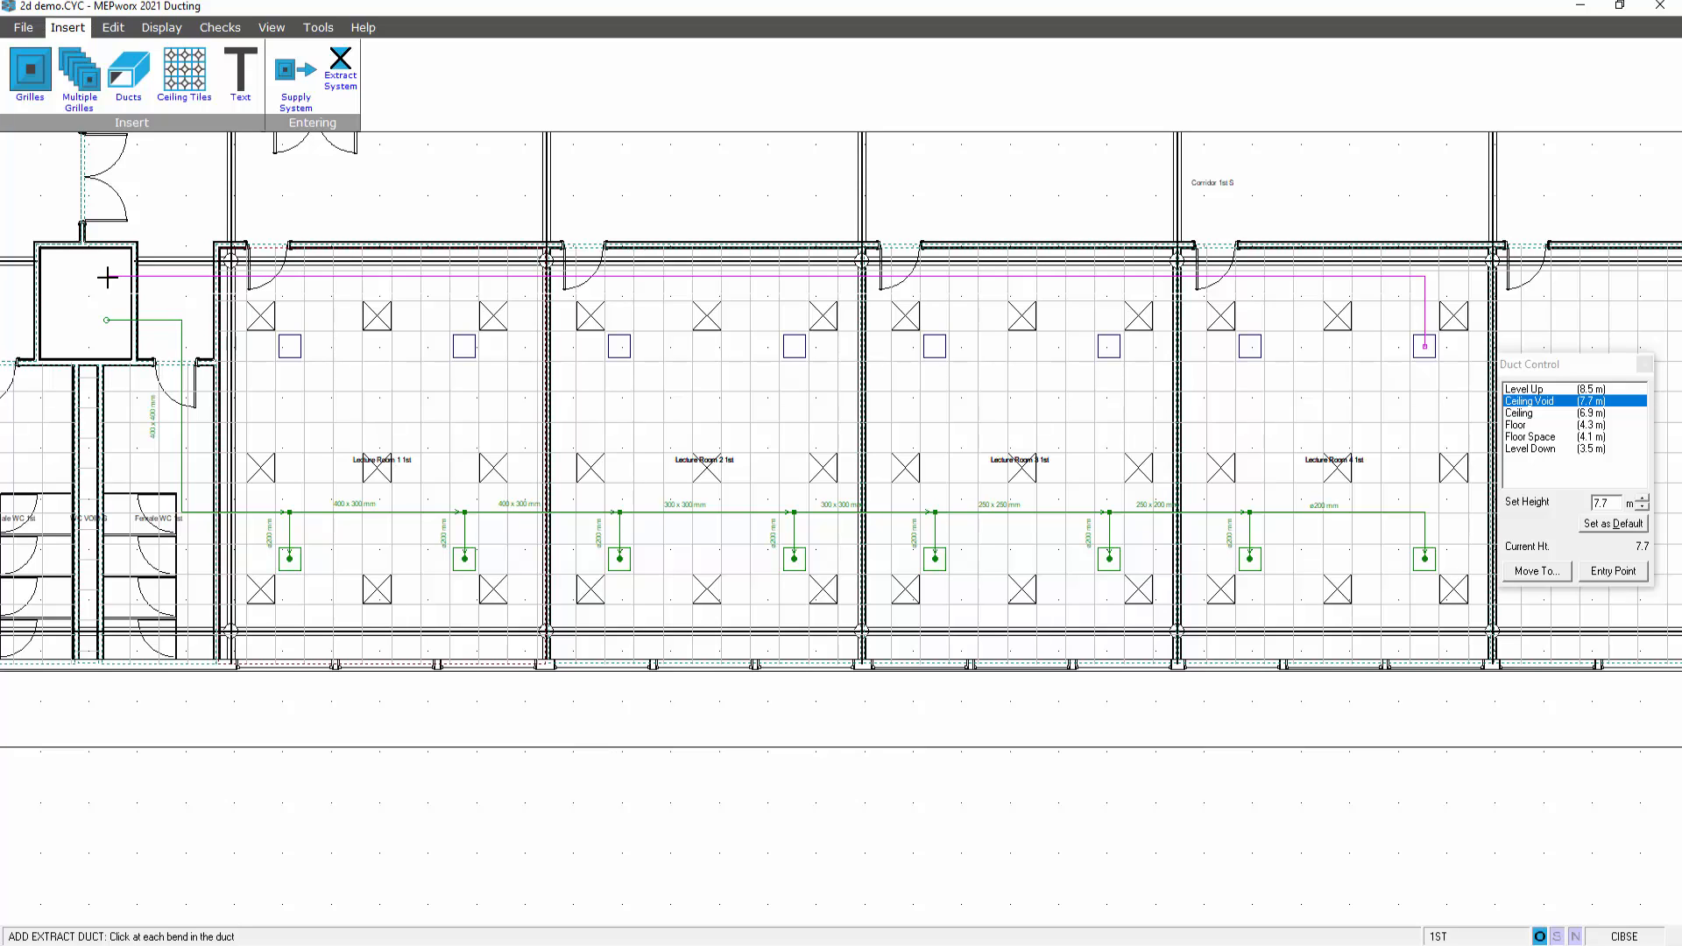
{"action": "left_click", "coordinate": [1523, 448]}
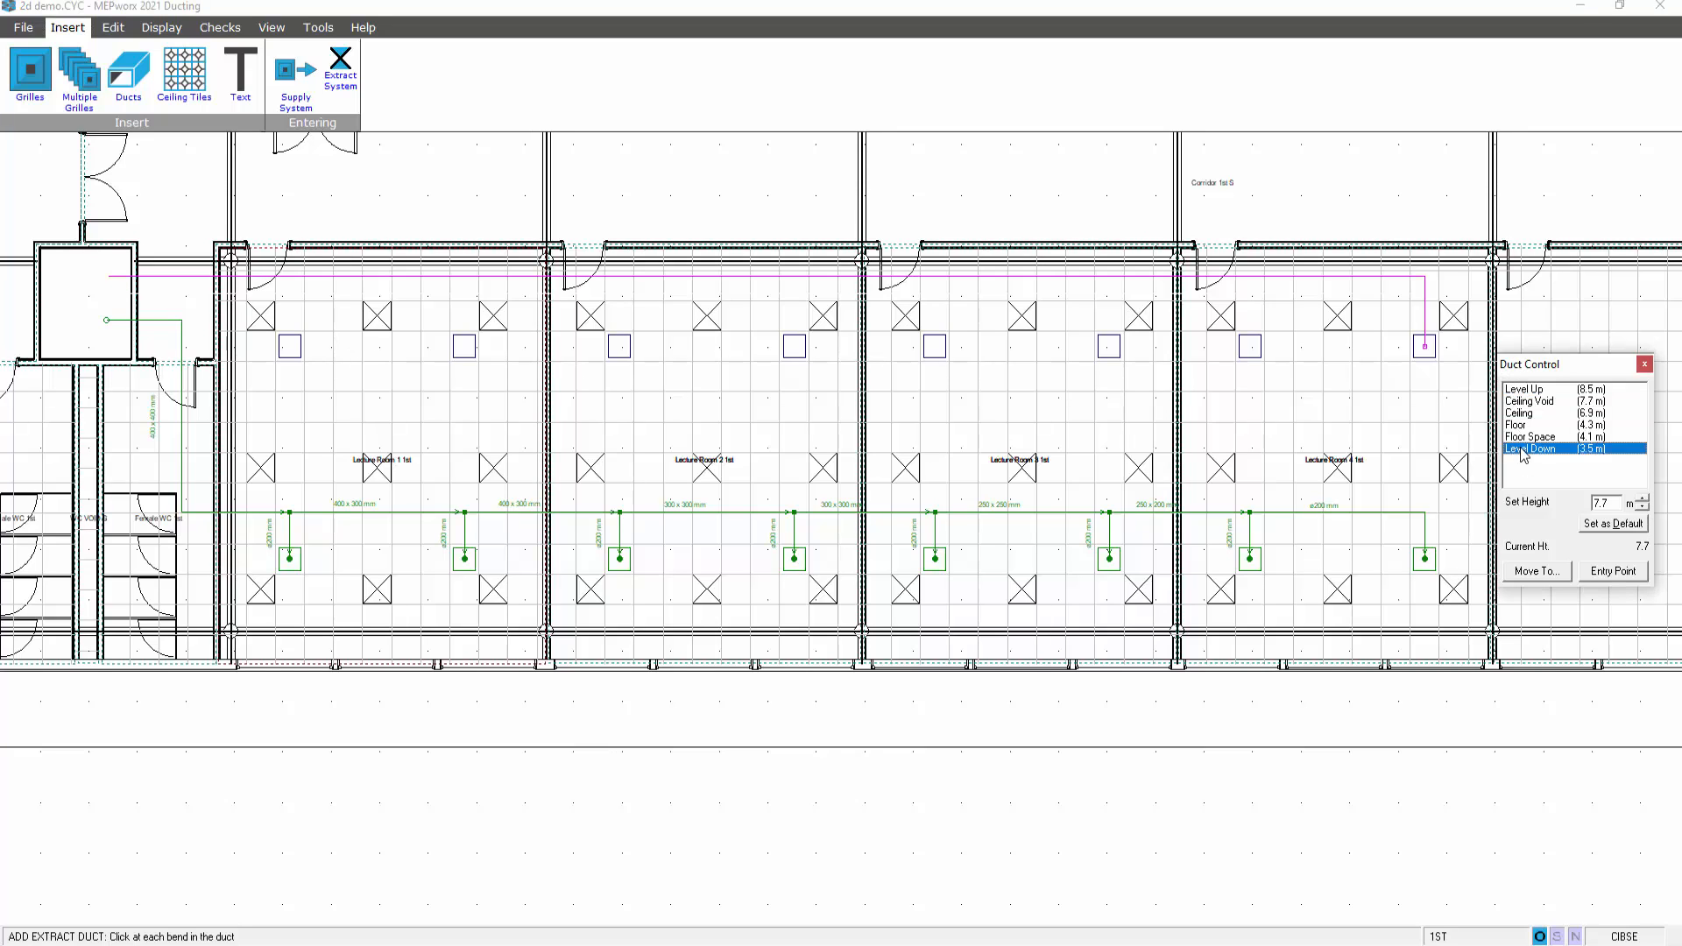
{"action": "left_click", "coordinate": [1557, 575]}
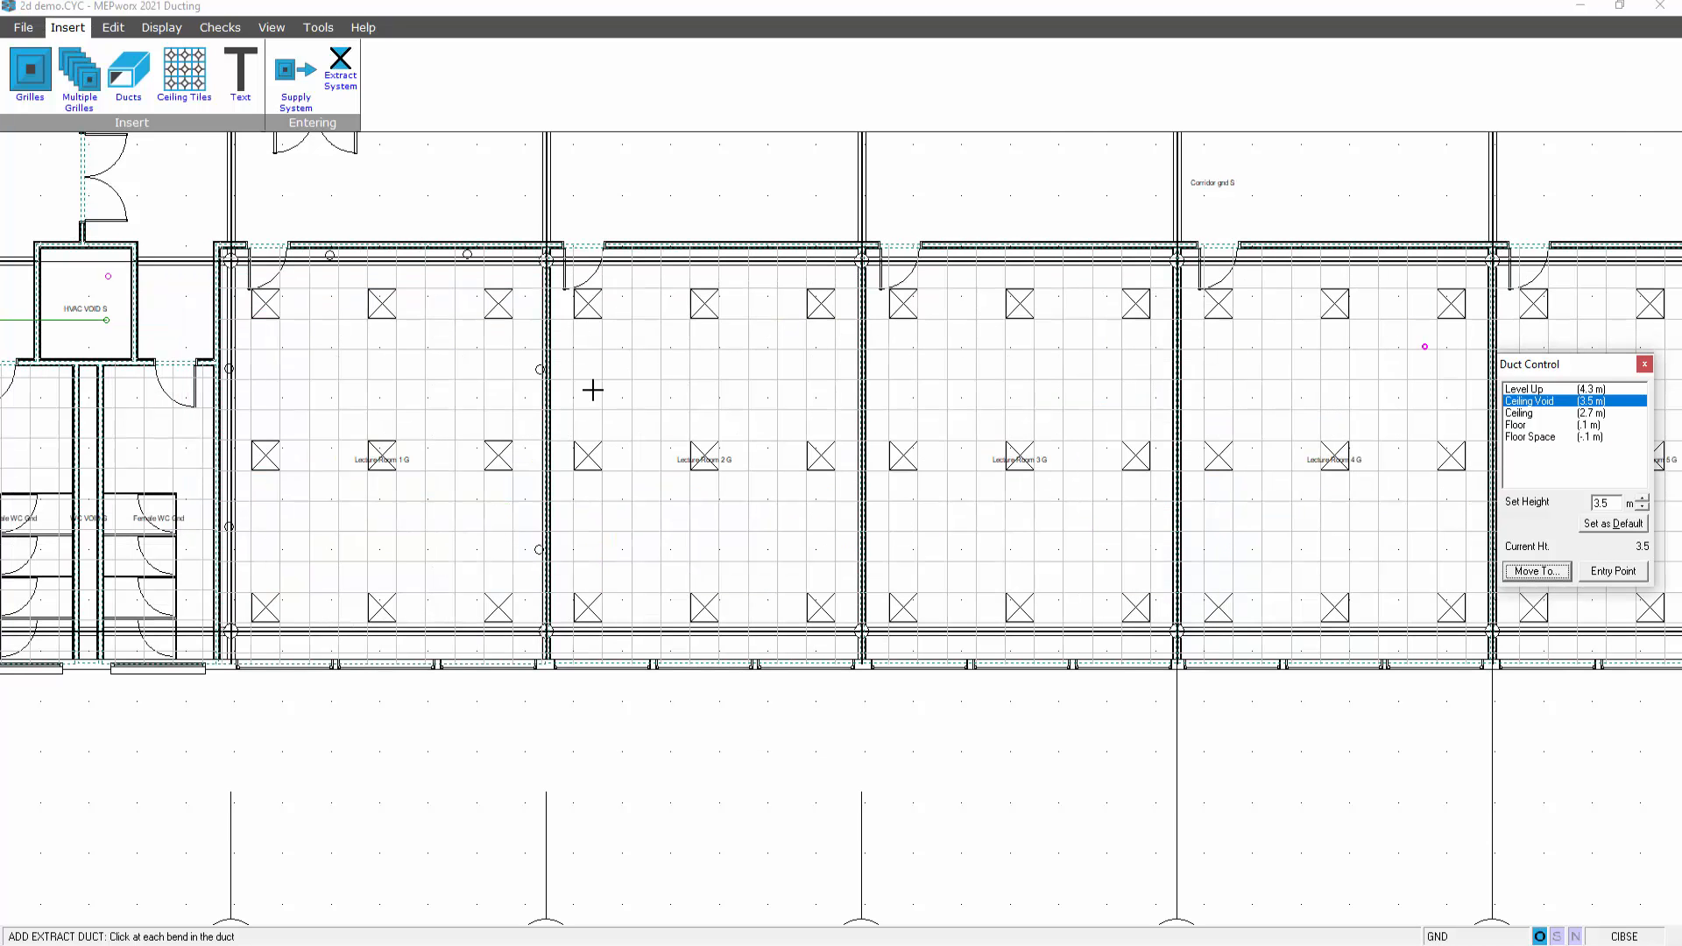
Set the duct height to 3.45 m and route the extract duct from the ground-floor HVAC void to the plant.
{"action": "middle_click_drag", "start_coordinate": [593, 390], "coordinate": [1366, 413]}
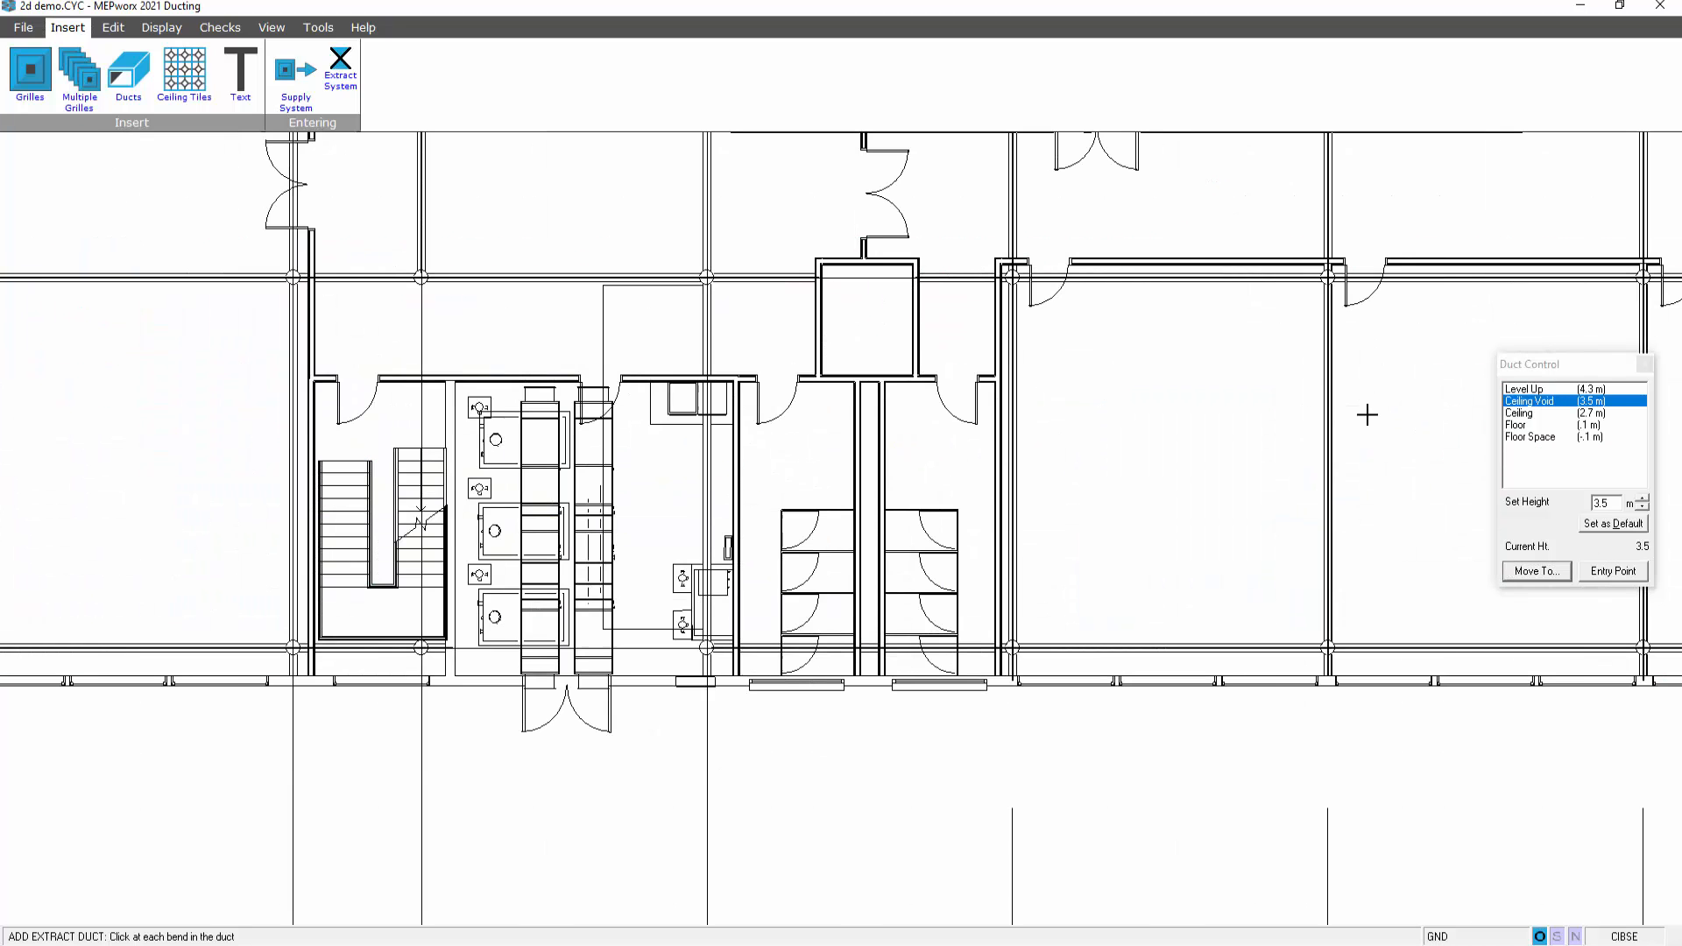
{"action": "double_click", "coordinate": [1605, 503]}
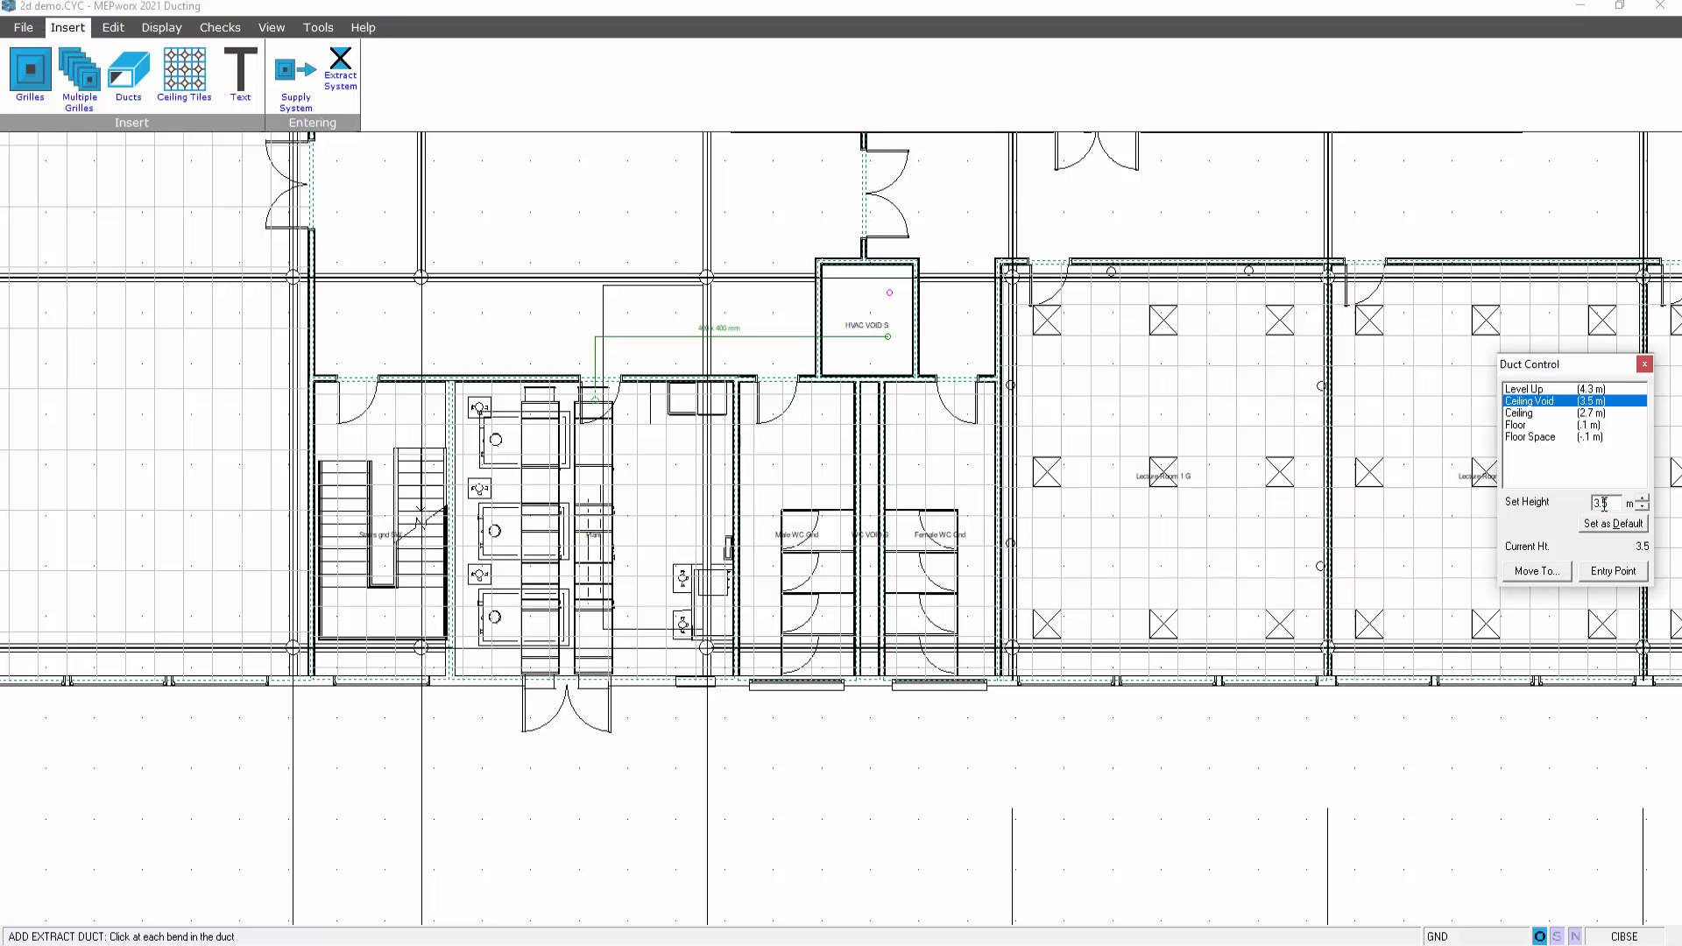
{"action": "type", "text": "4"}
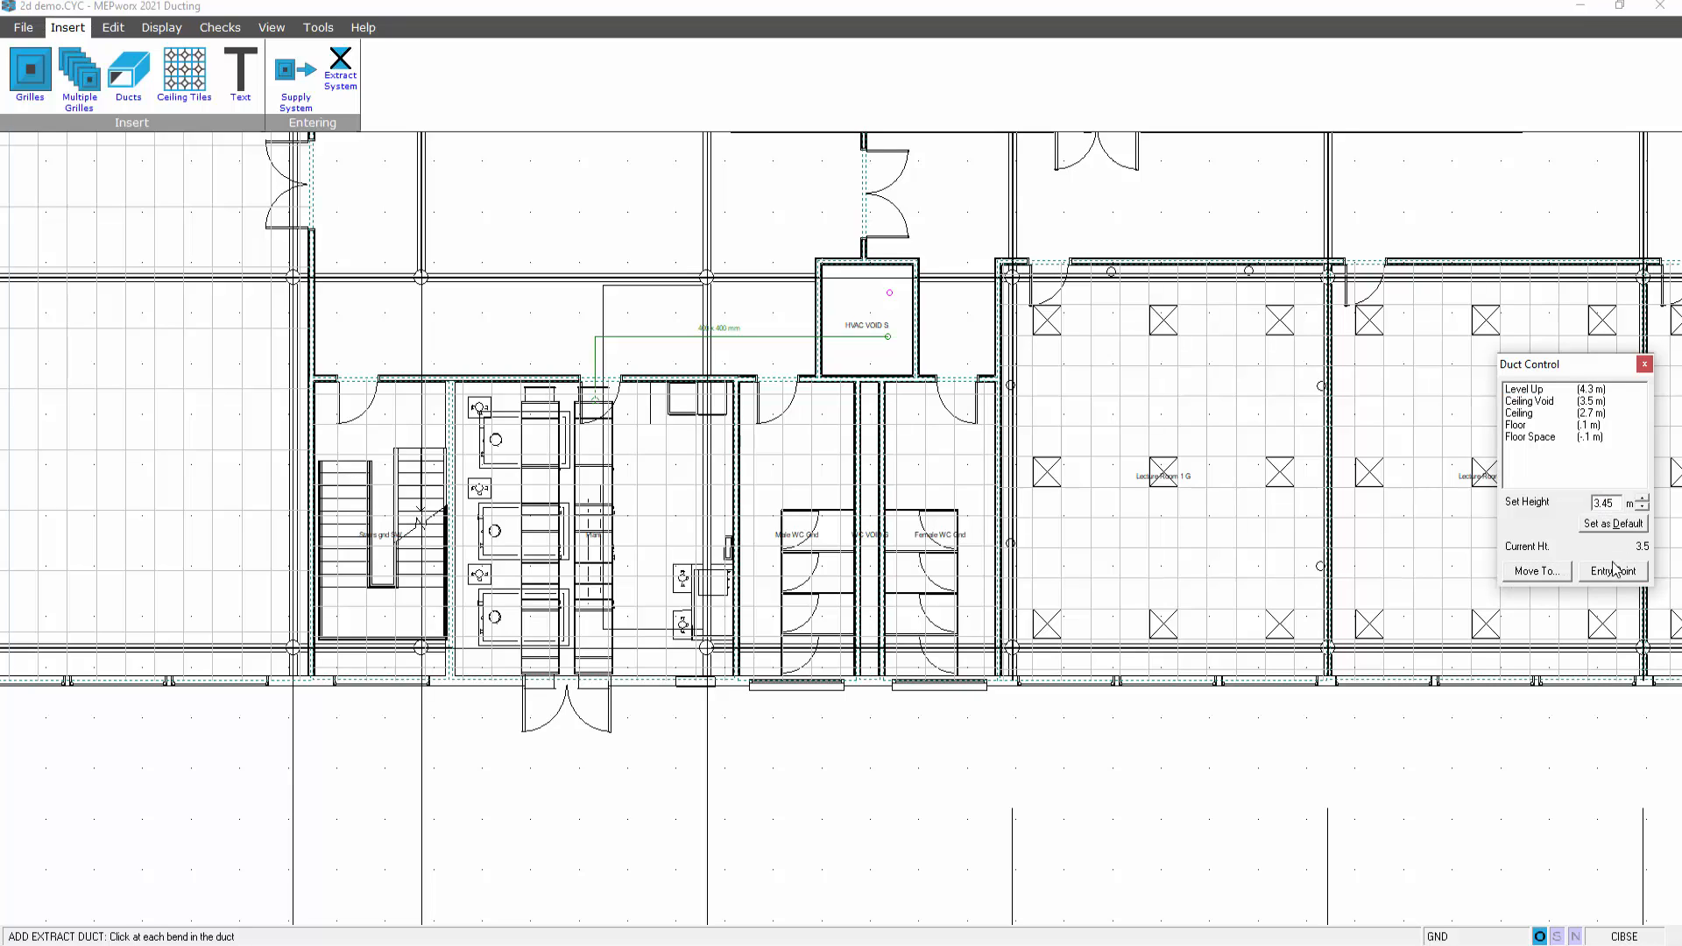
{"action": "left_click", "coordinate": [1560, 572]}
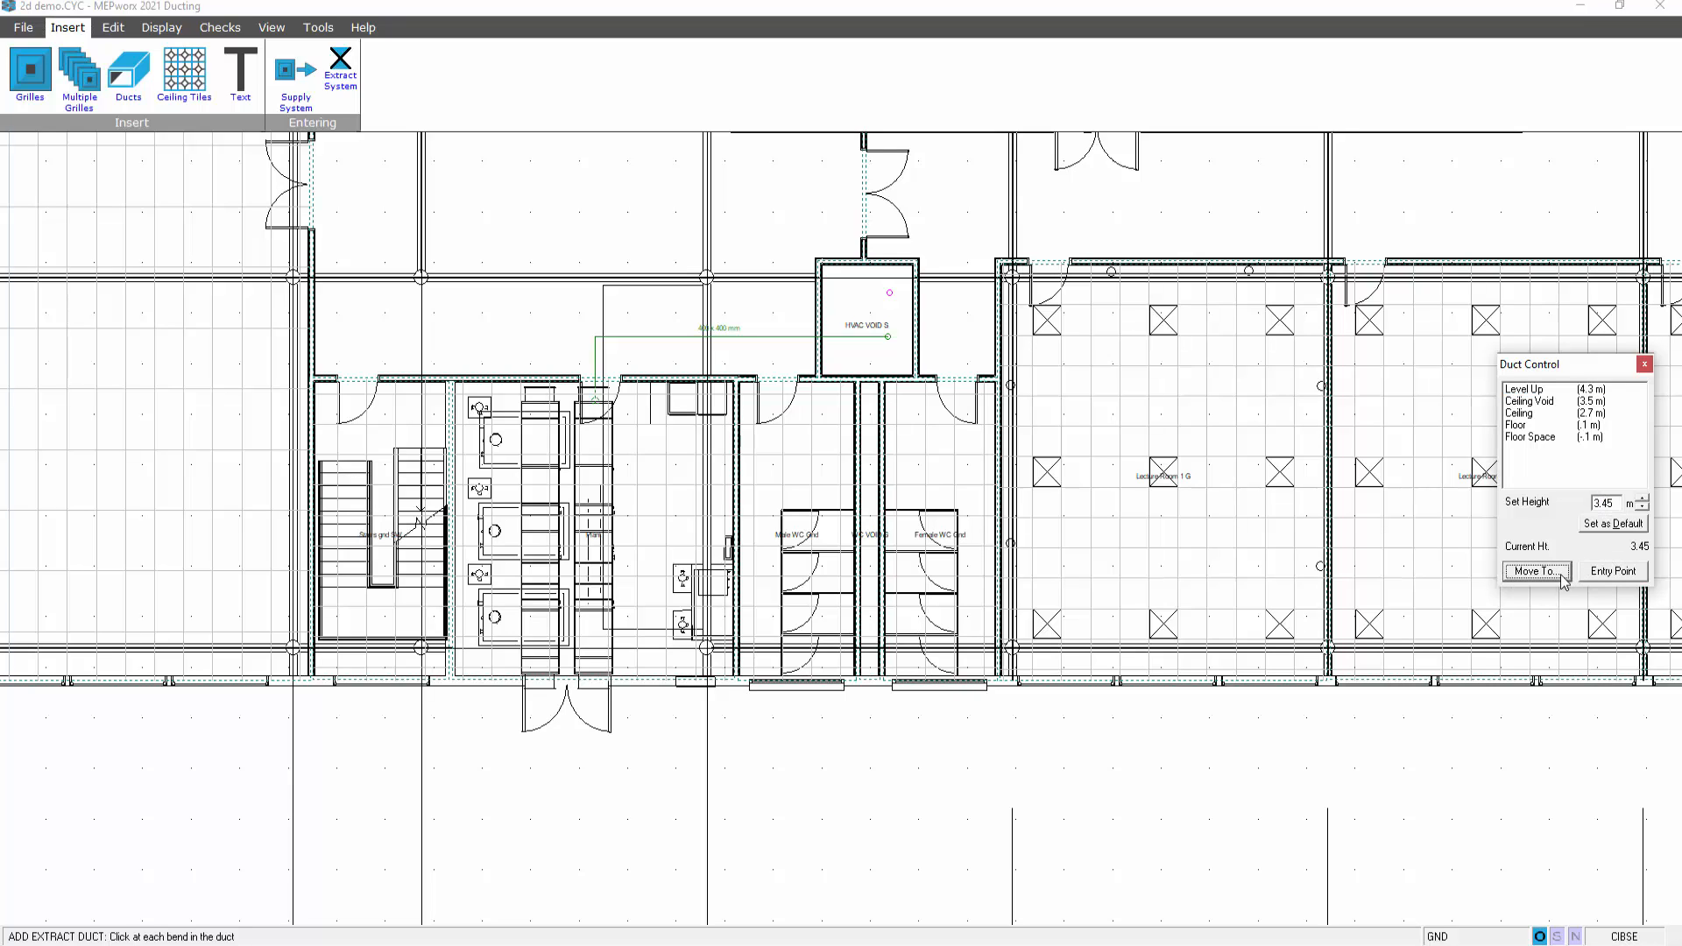
{"action": "left_click", "coordinate": [539, 296]}
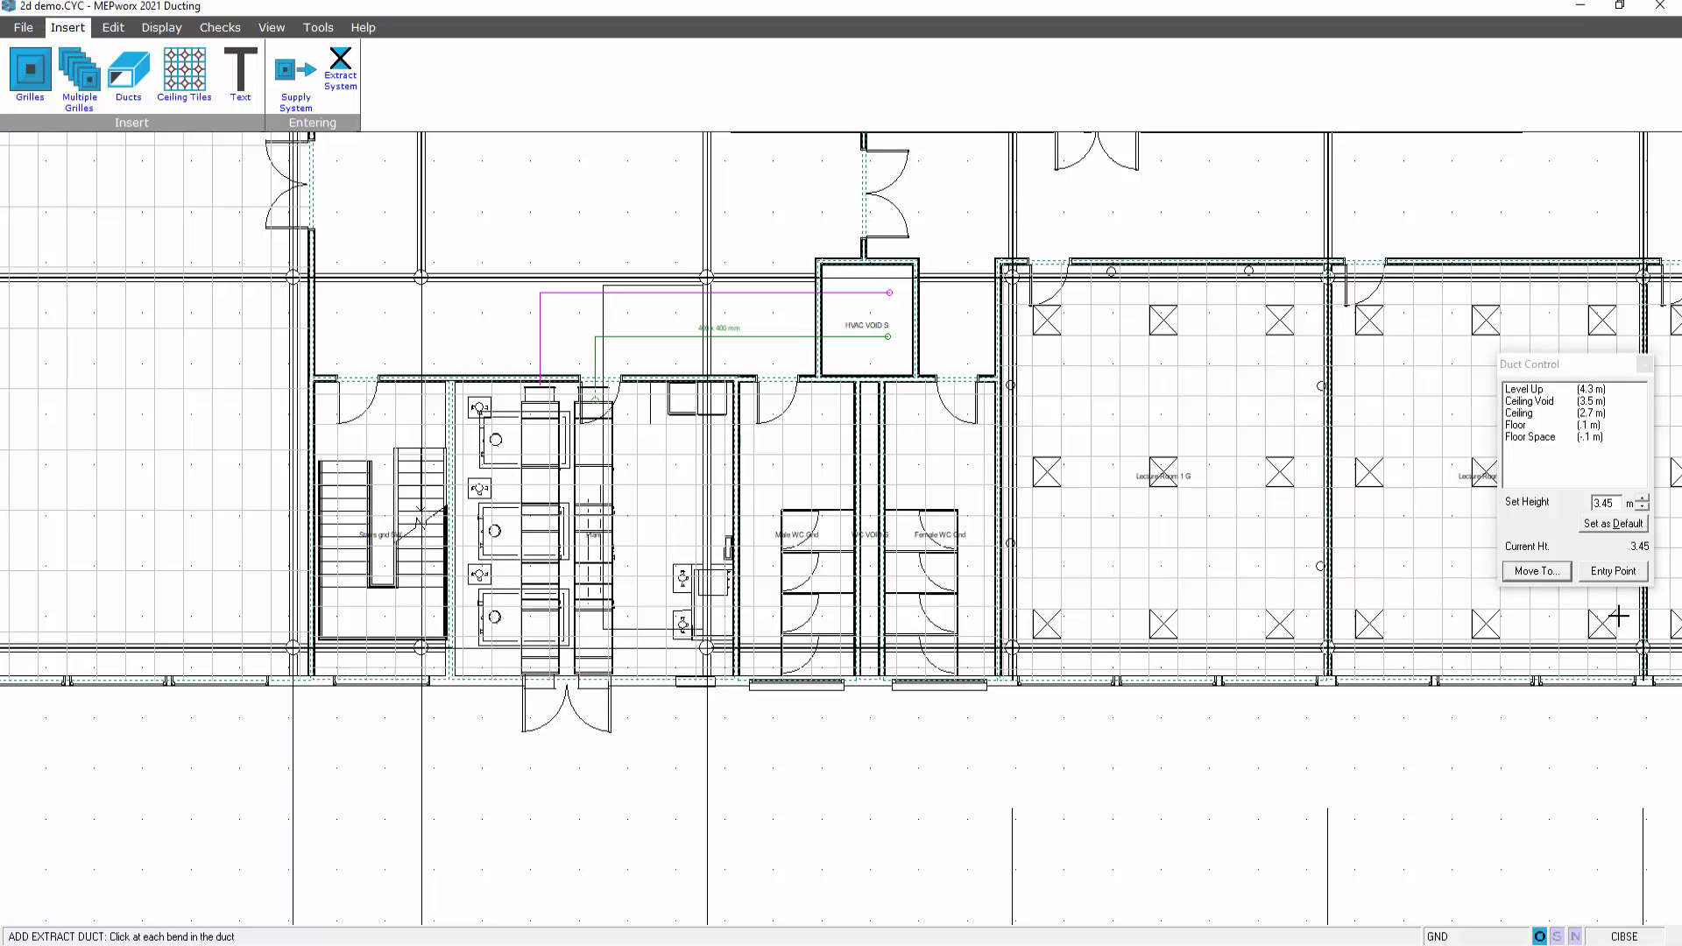
End the extract duct at the plant with an entry point and set the system reference to E1.
{"action": "left_click", "coordinate": [1611, 571]}
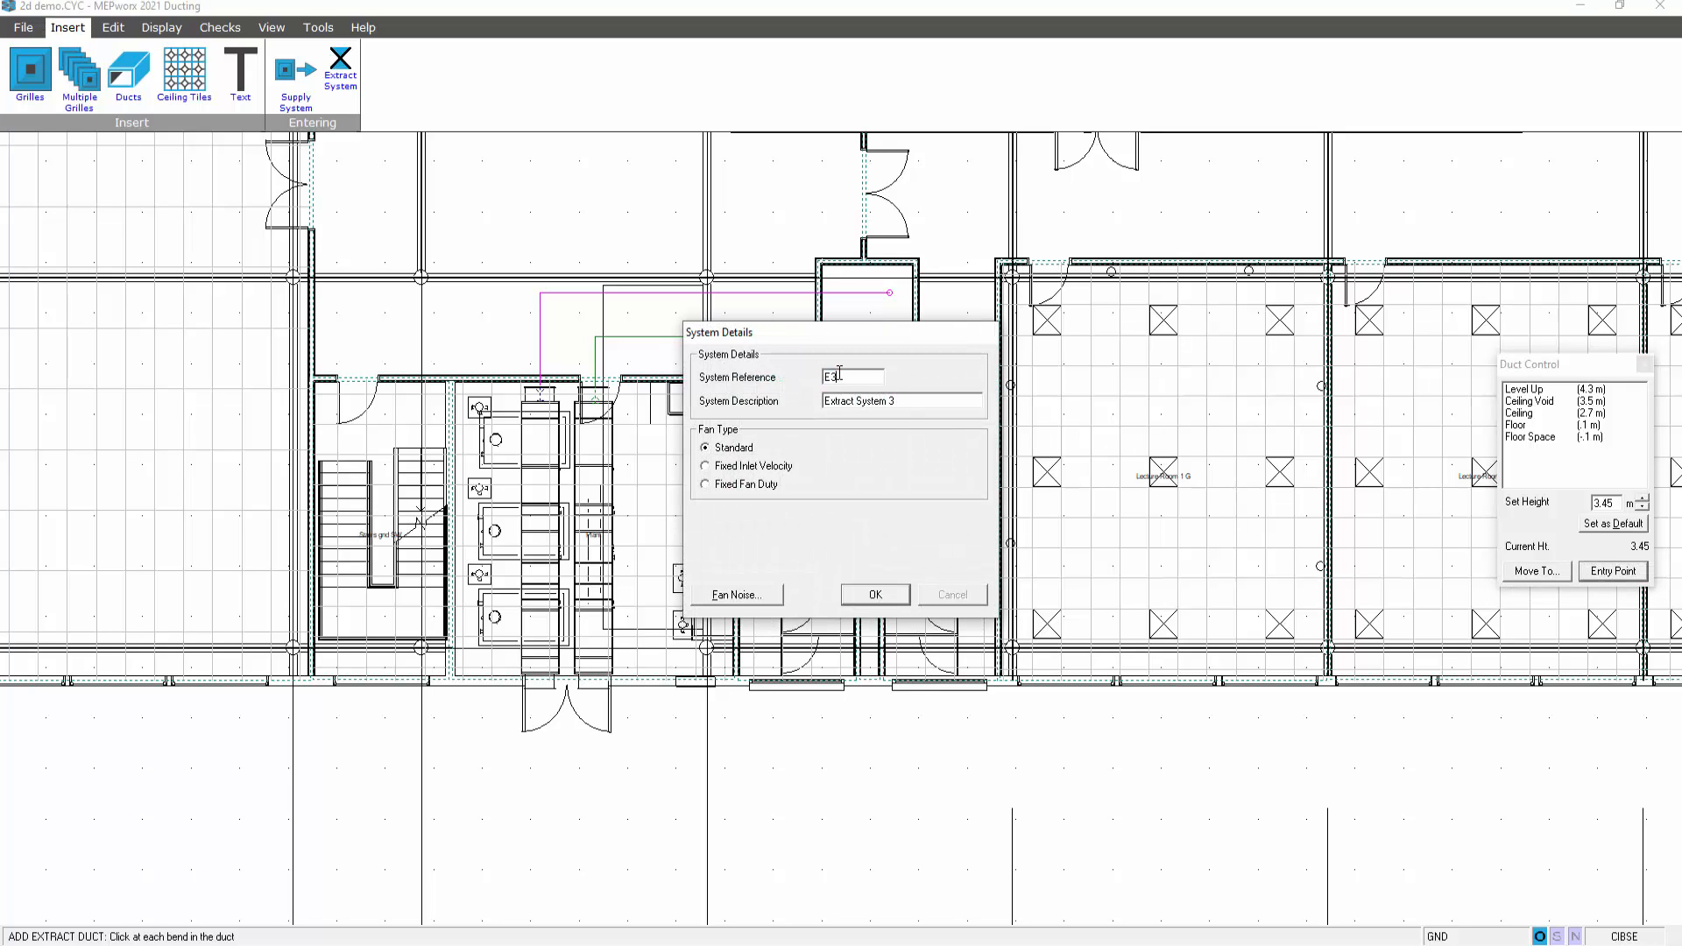
{"action": "type", "text": "1"}
{"action": "key", "text": "Tab"}
{"action": "left_click", "coordinate": [890, 400]}
{"action": "left_click", "coordinate": [876, 594]}
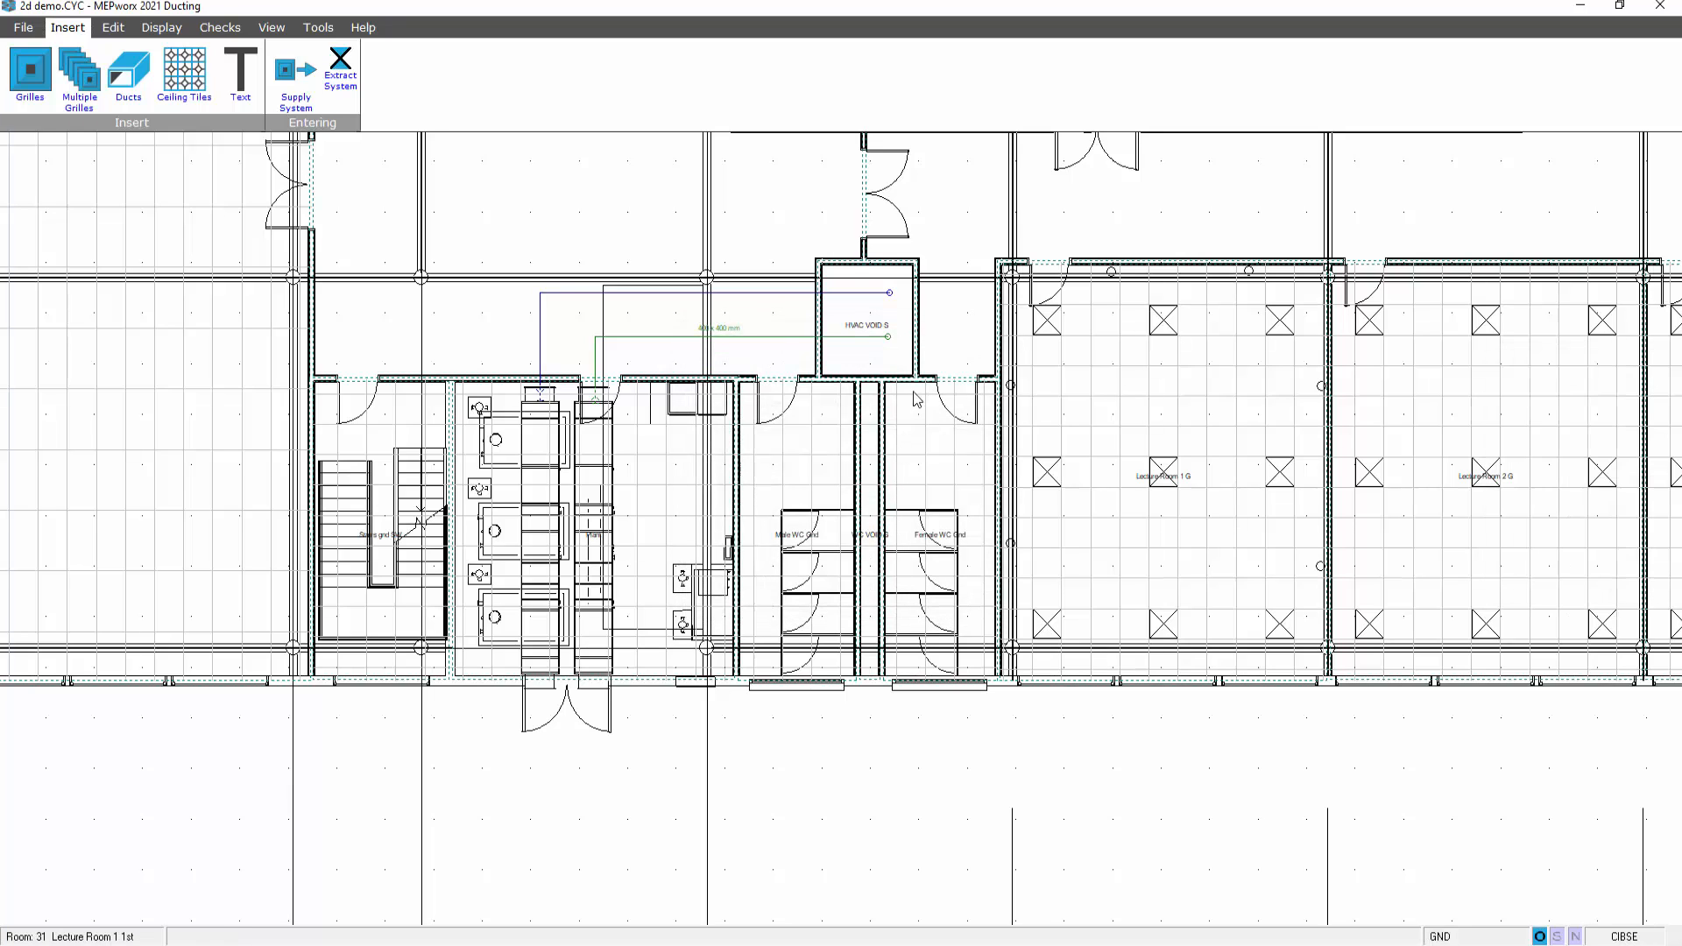
Return to the first floor and make FINAL CONNS the default duct group.
{"action": "left_click", "coordinate": [270, 29]}
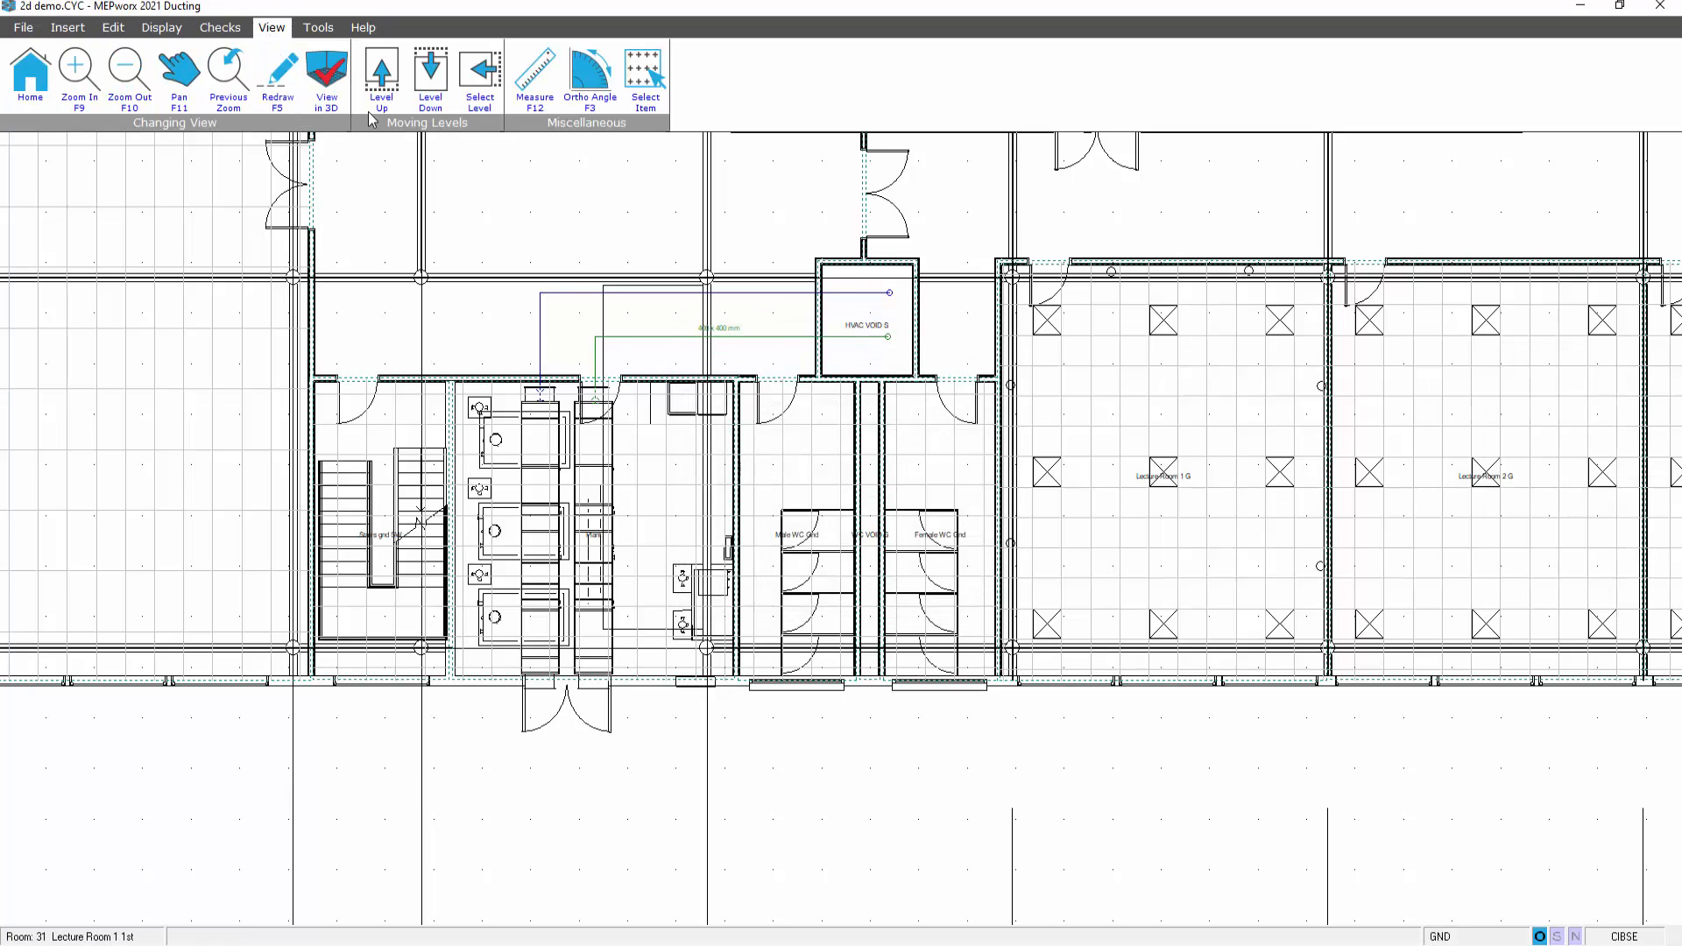
{"action": "left_click", "coordinate": [382, 84]}
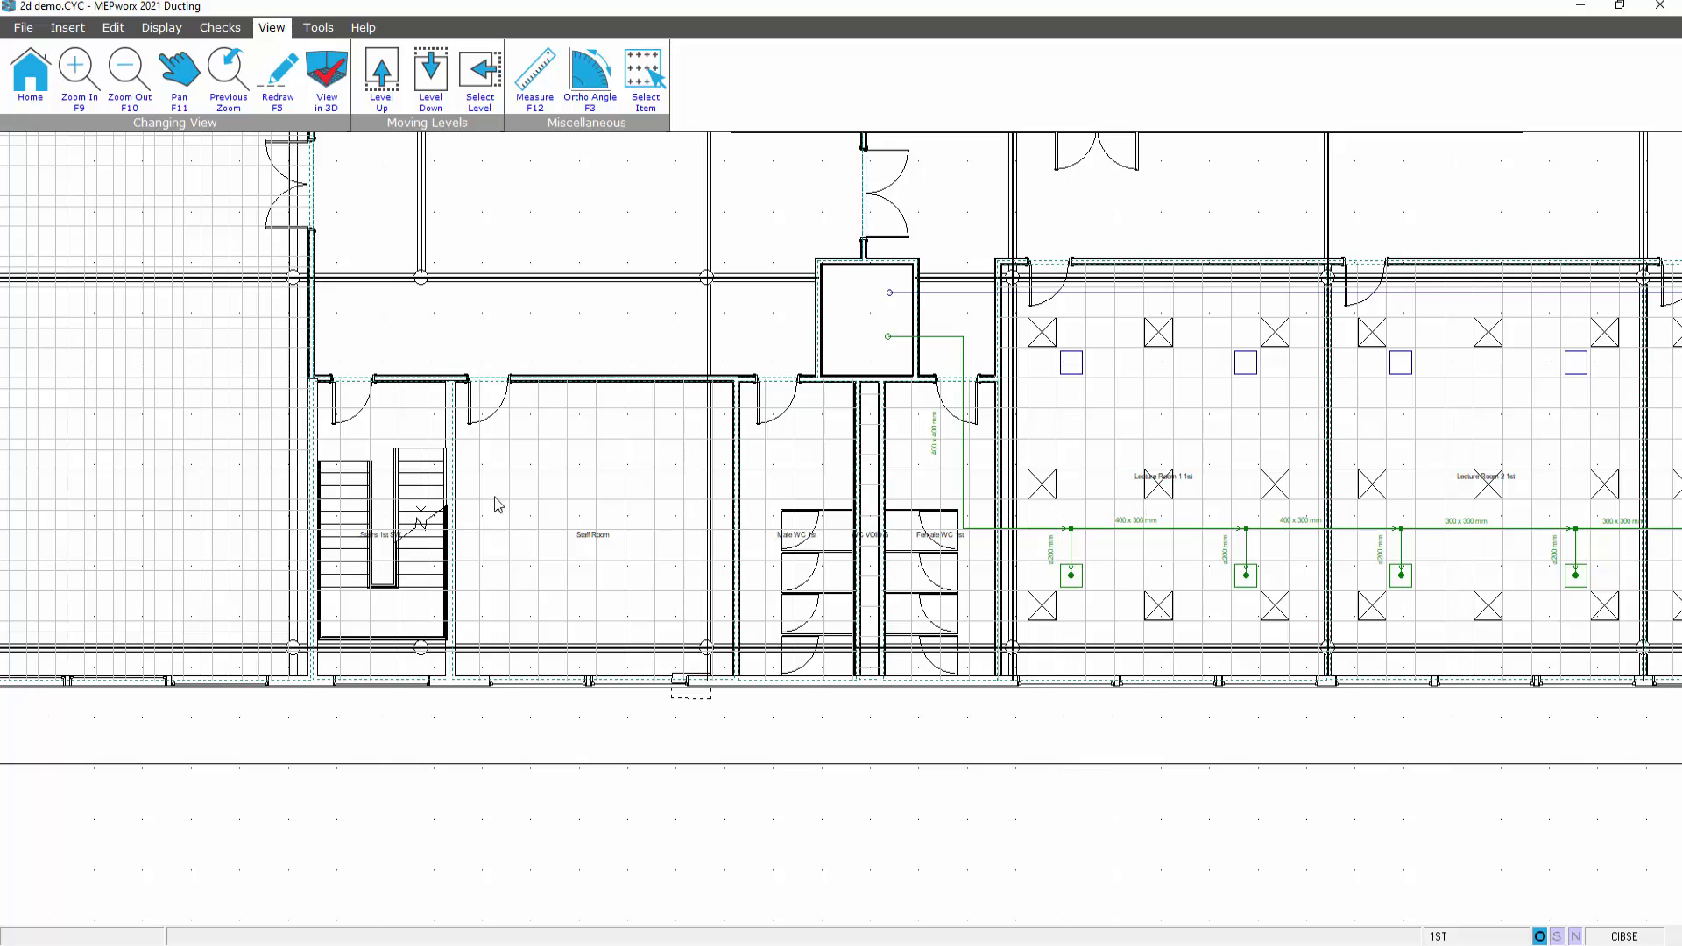
{"action": "middle_click_drag", "start_coordinate": [495, 498], "coordinate": [386, 505]}
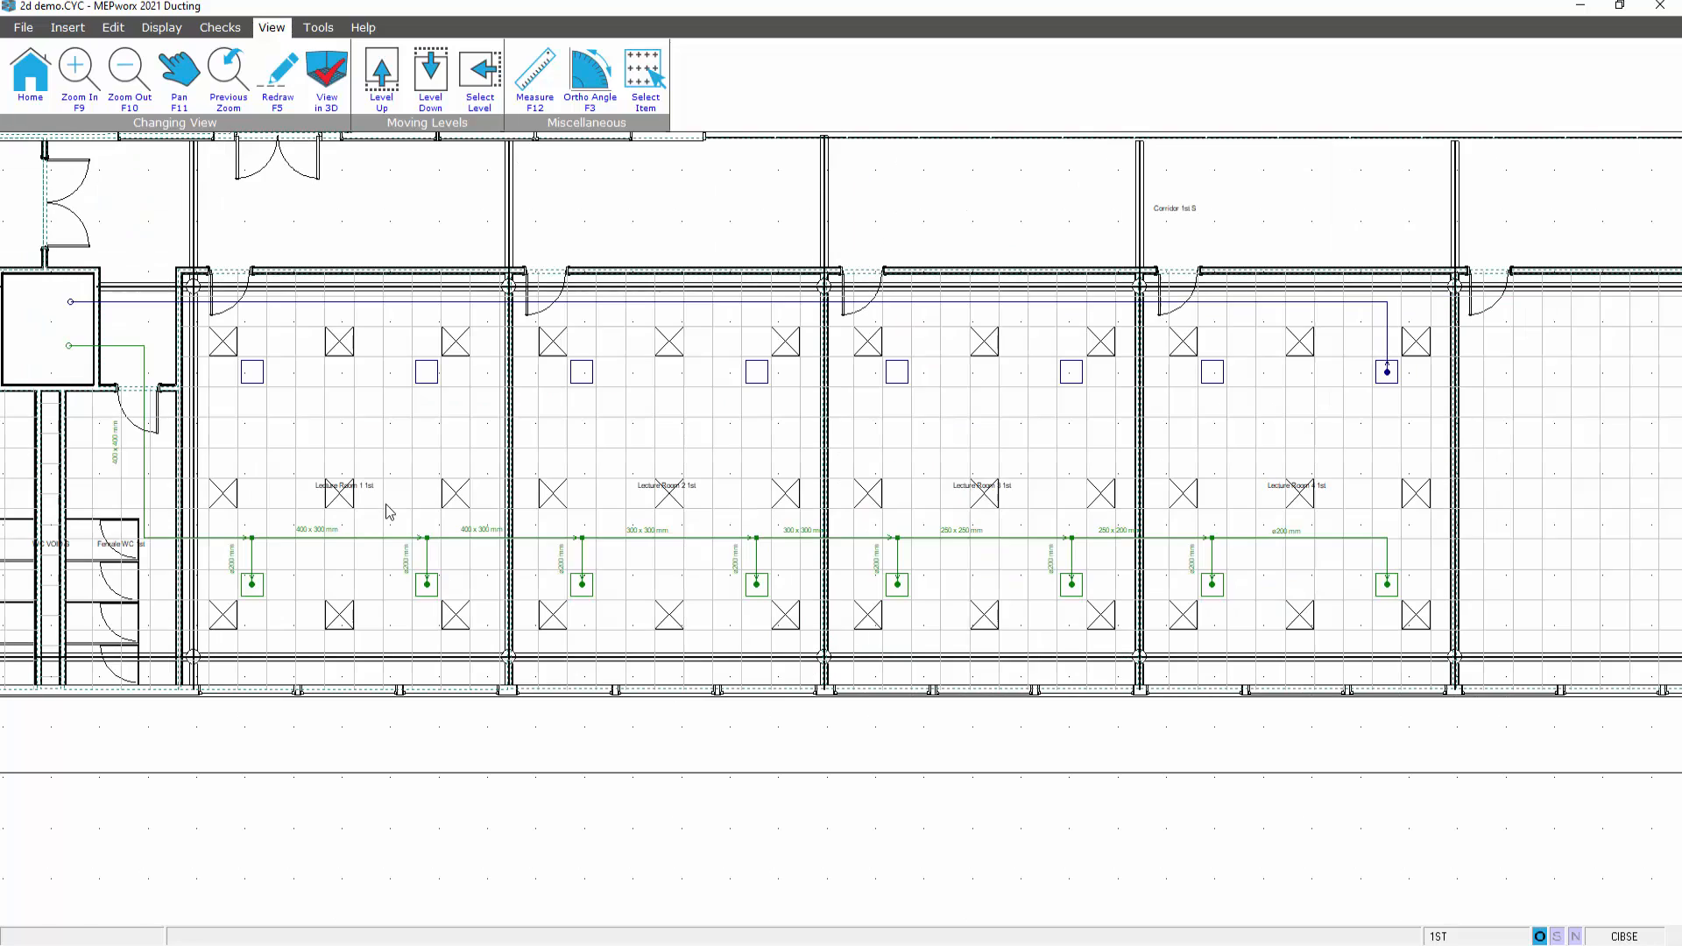
{"action": "left_click", "coordinate": [112, 28]}
{"action": "left_click", "coordinate": [169, 77]}
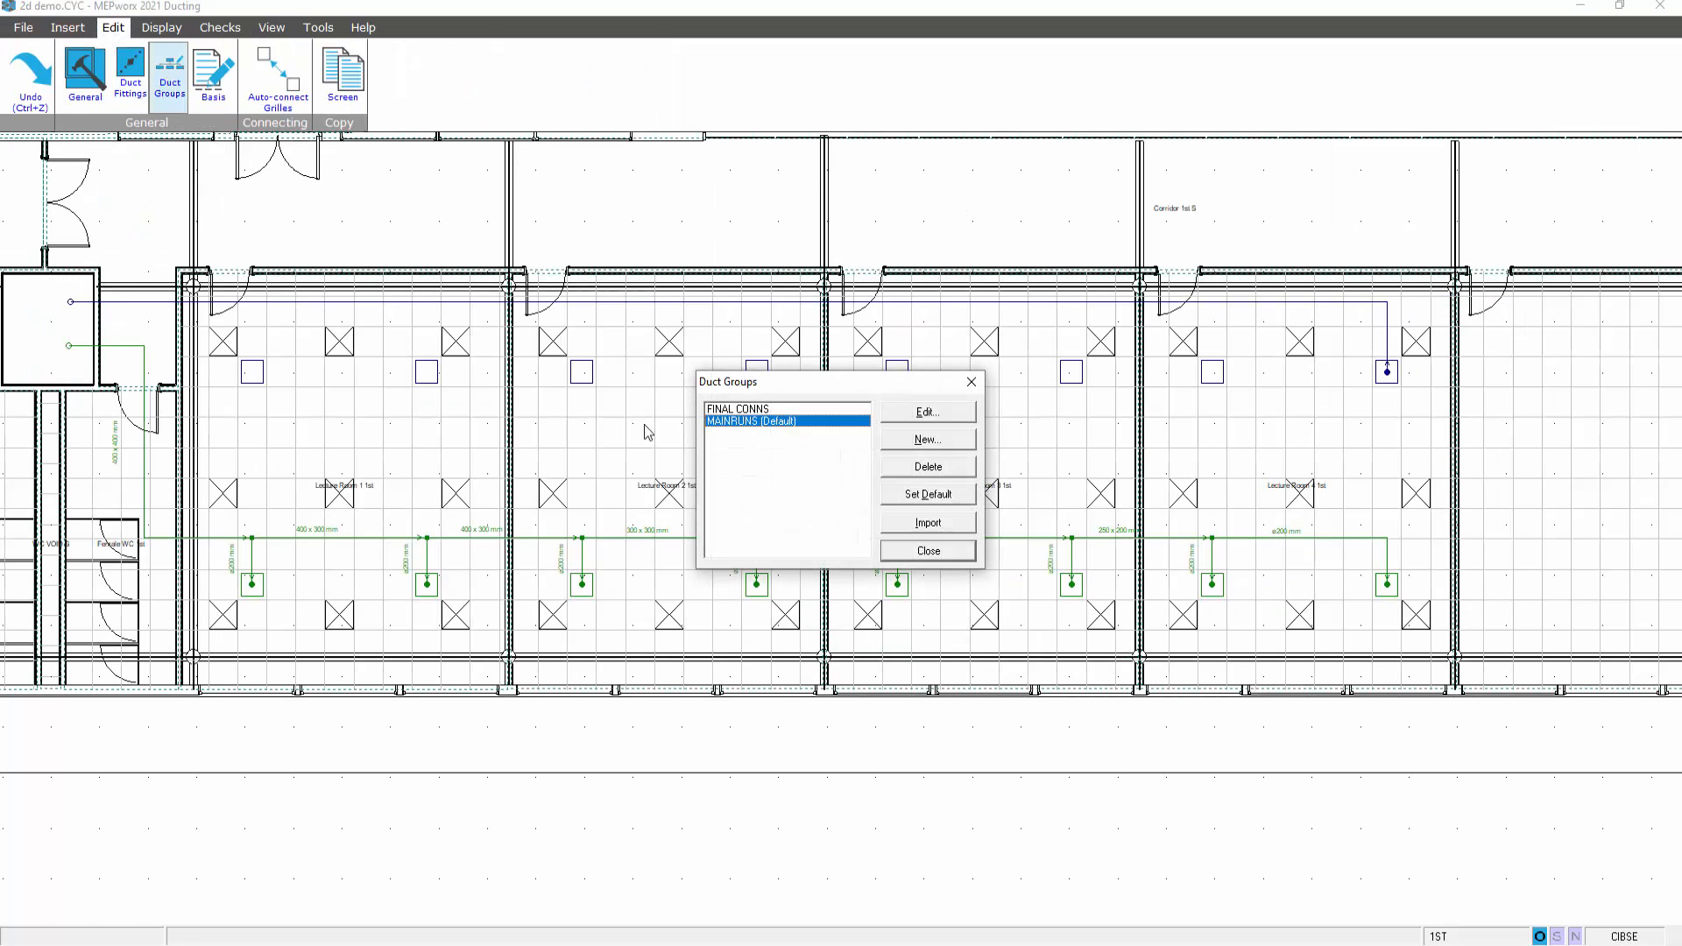
{"action": "left_click", "coordinate": [750, 409]}
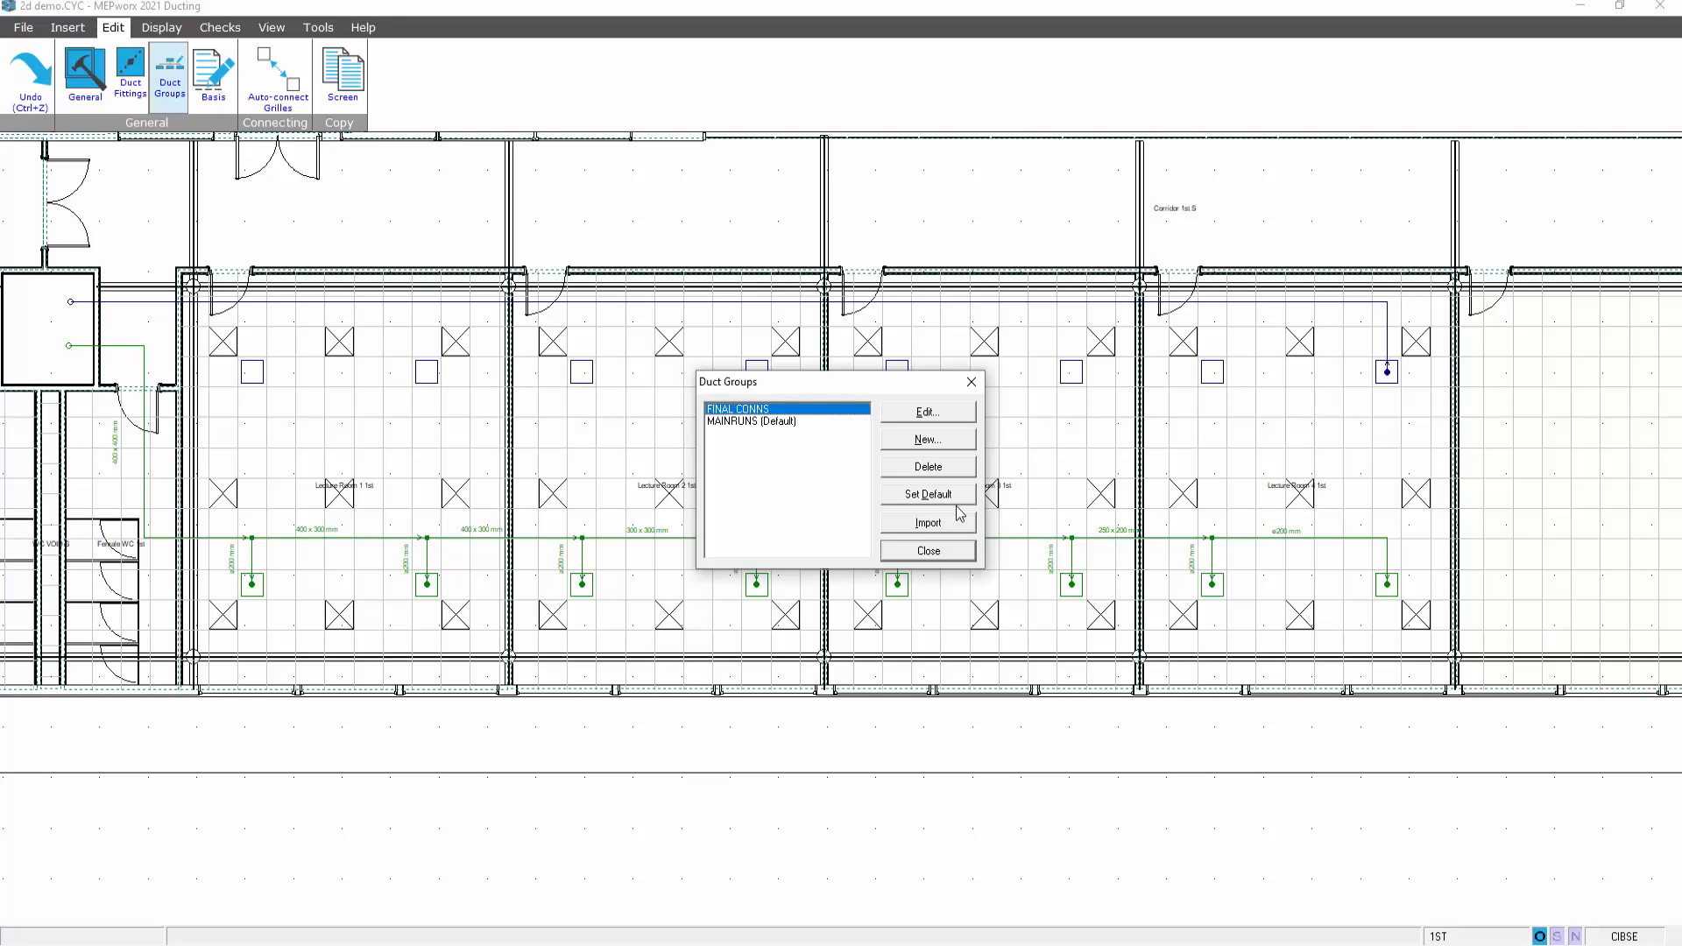
{"action": "left_click", "coordinate": [931, 497]}
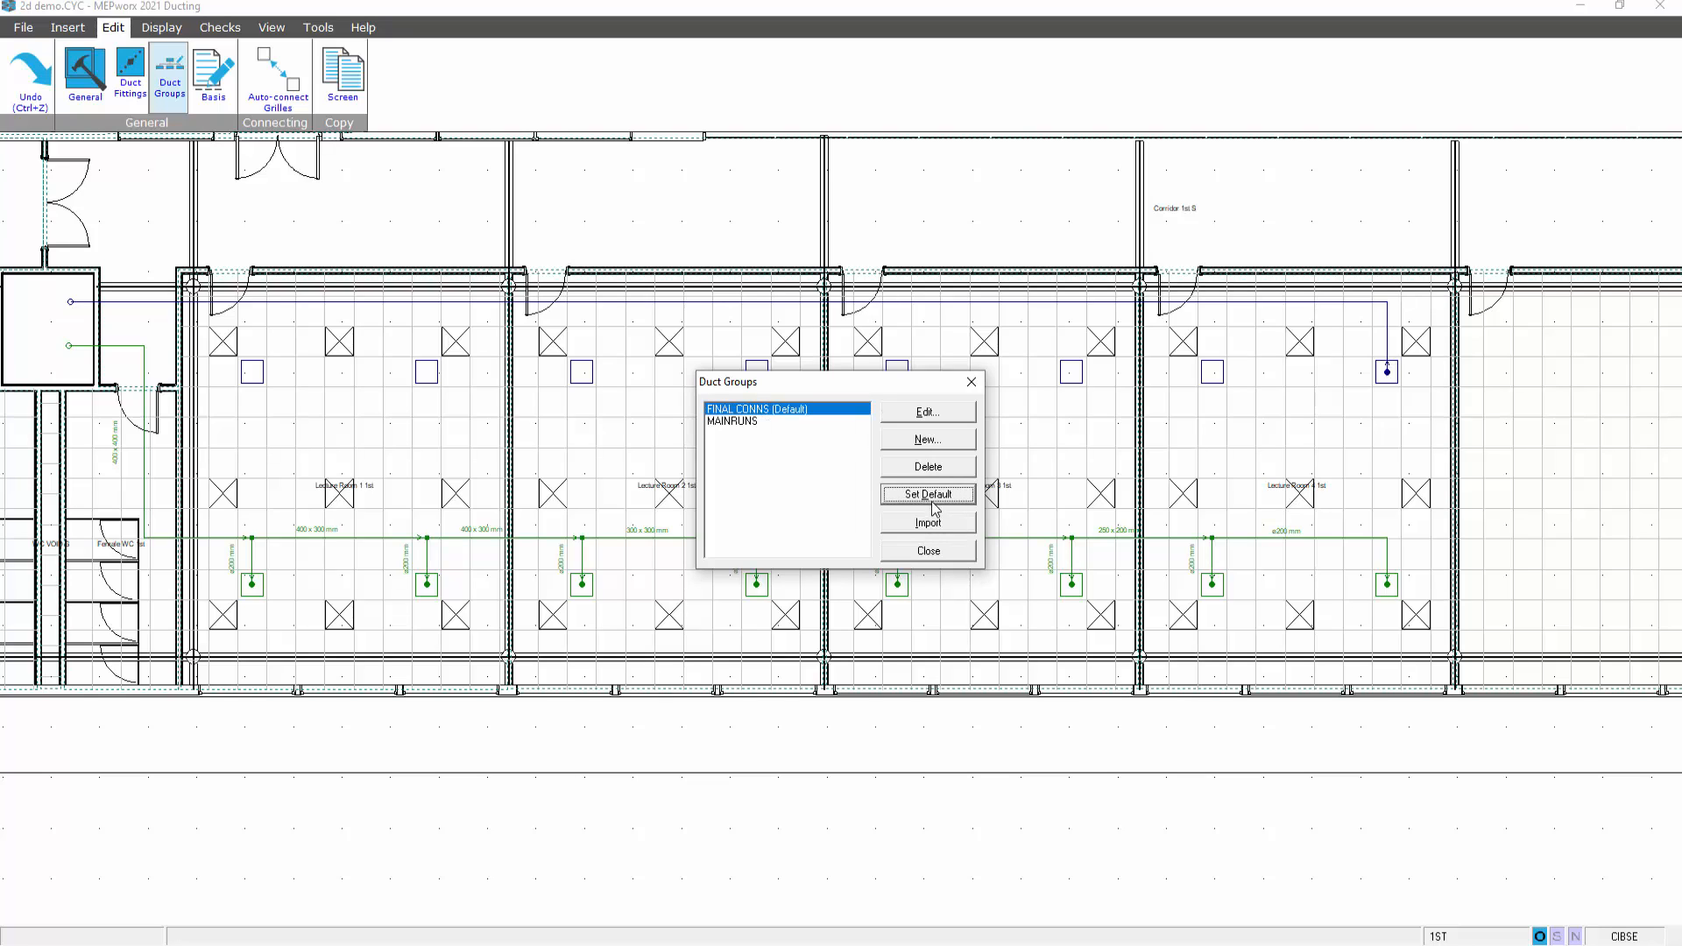
{"action": "left_click", "coordinate": [928, 550]}
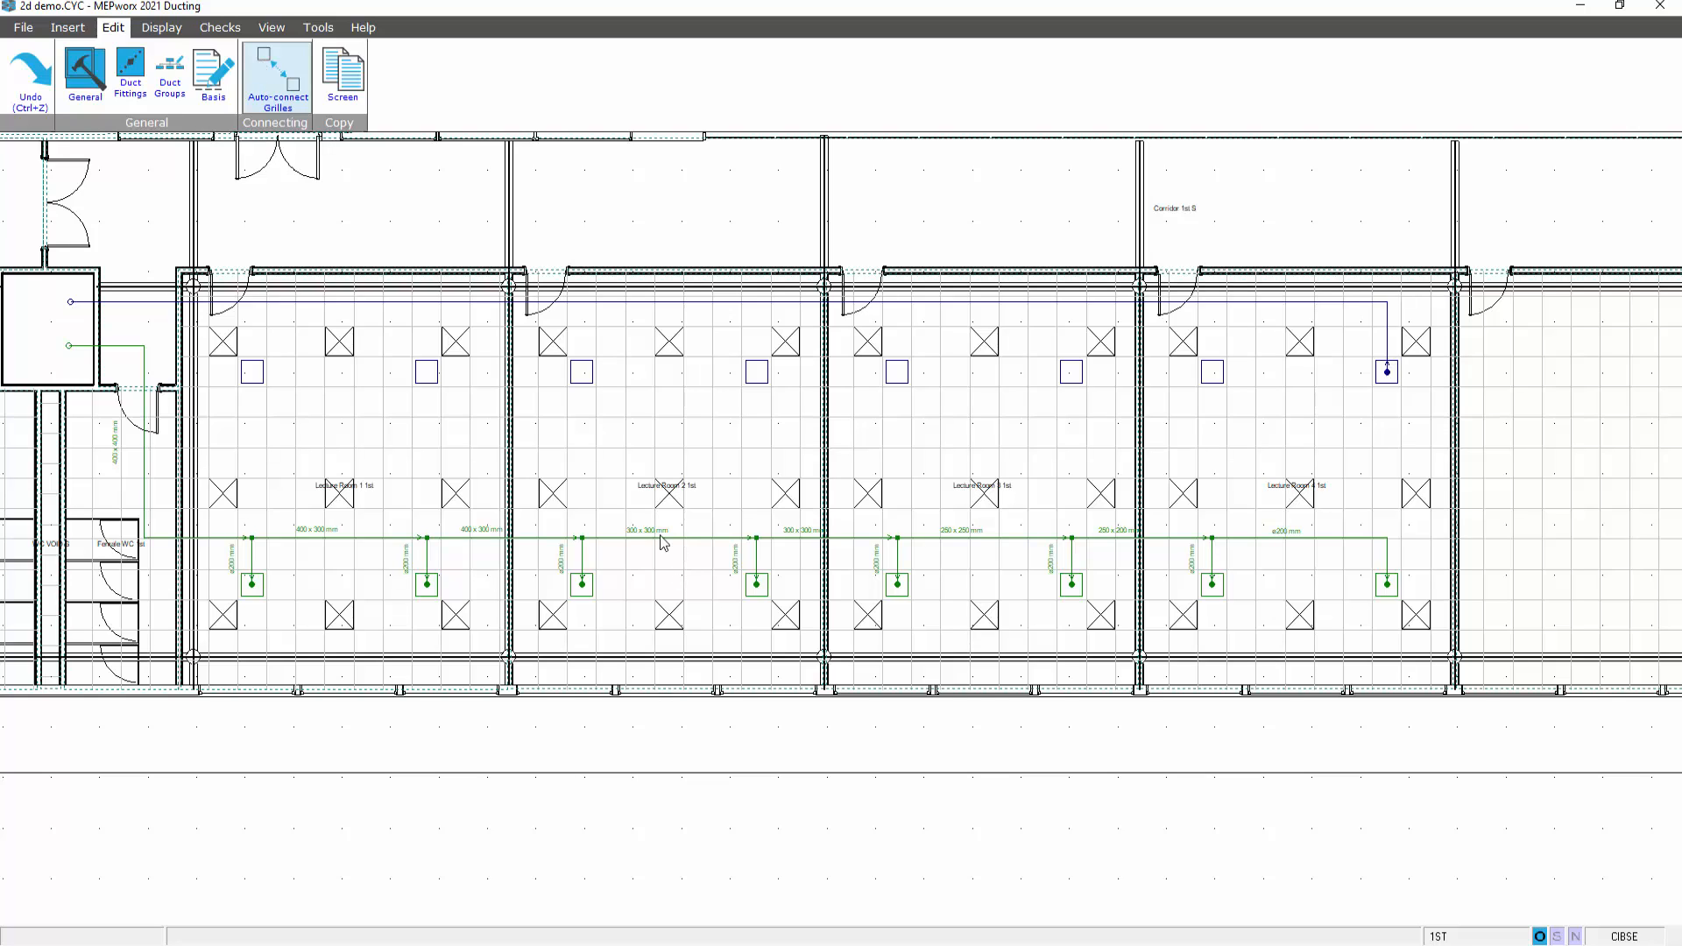
Auto-connect the remaining extract grilles to the main duct with a maximum connection distance of 2.0 m.
{"action": "left_click", "coordinate": [277, 88]}
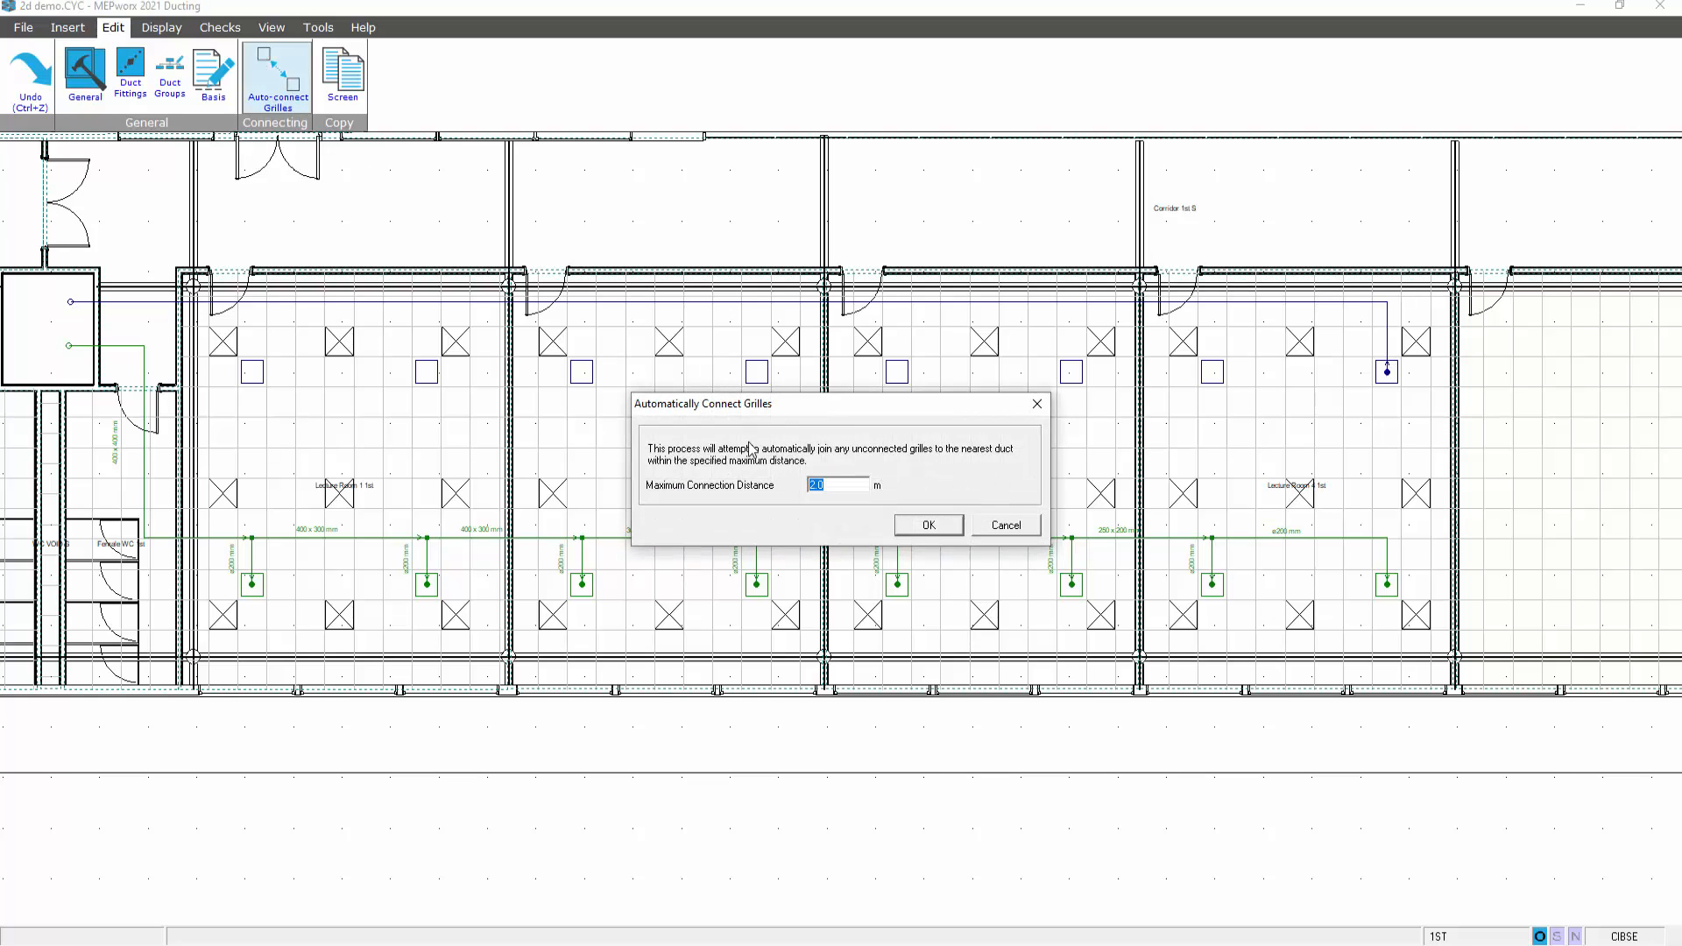
{"action": "left_click", "coordinate": [938, 530]}
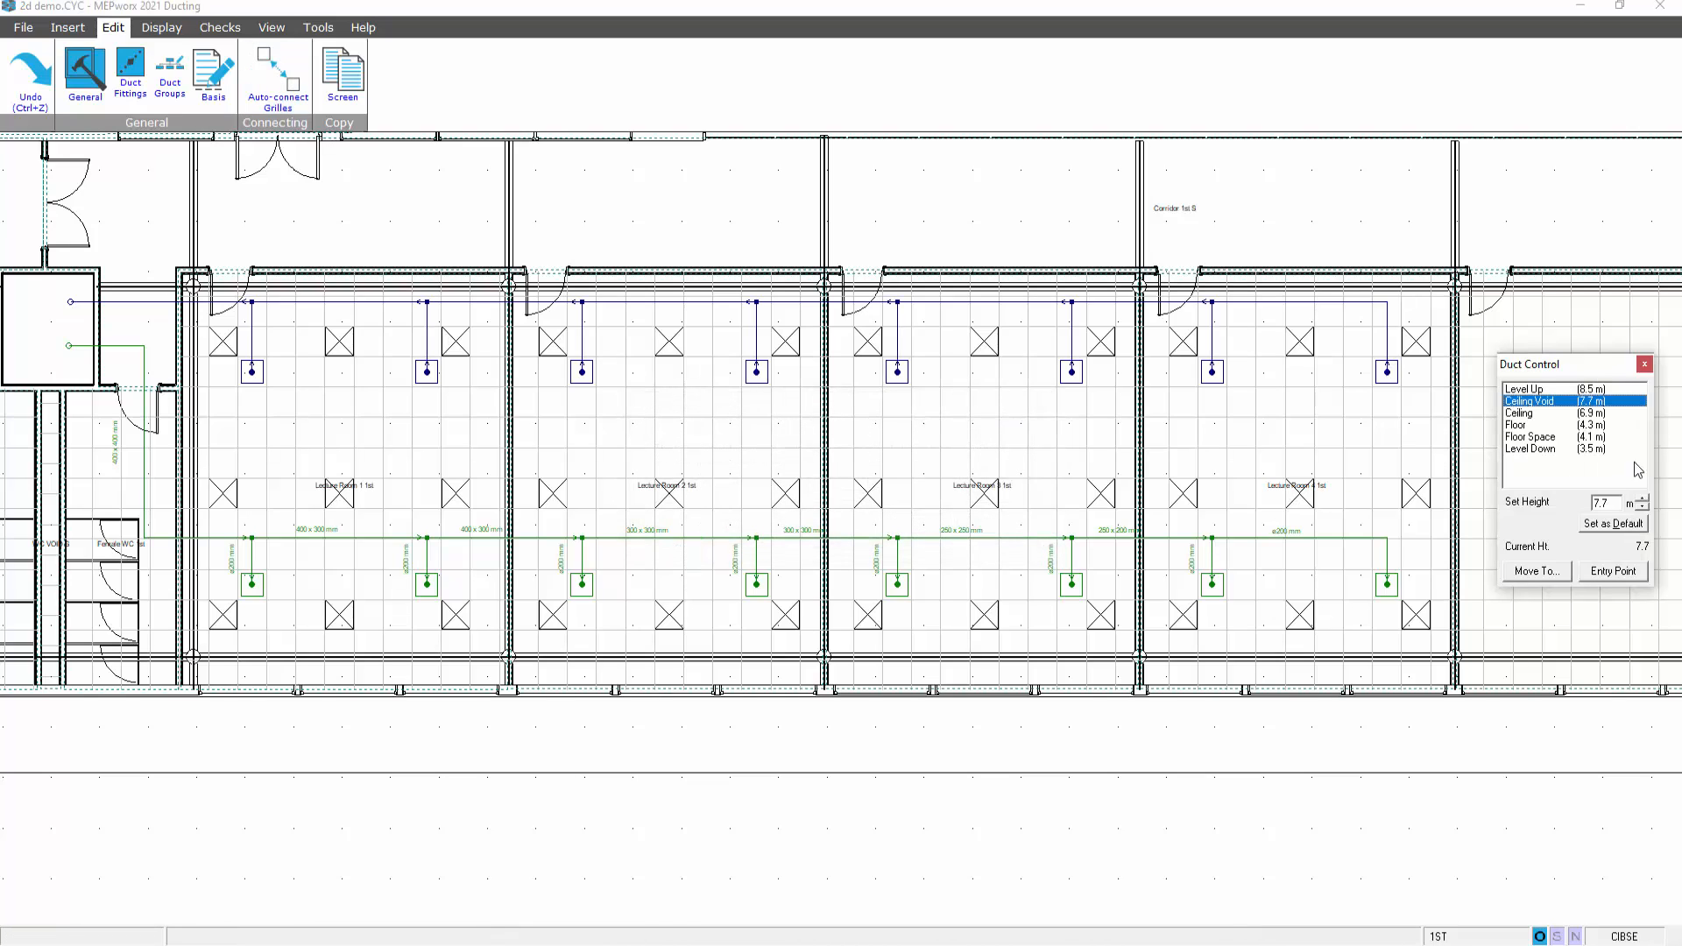
{"action": "left_click", "coordinate": [1644, 366]}
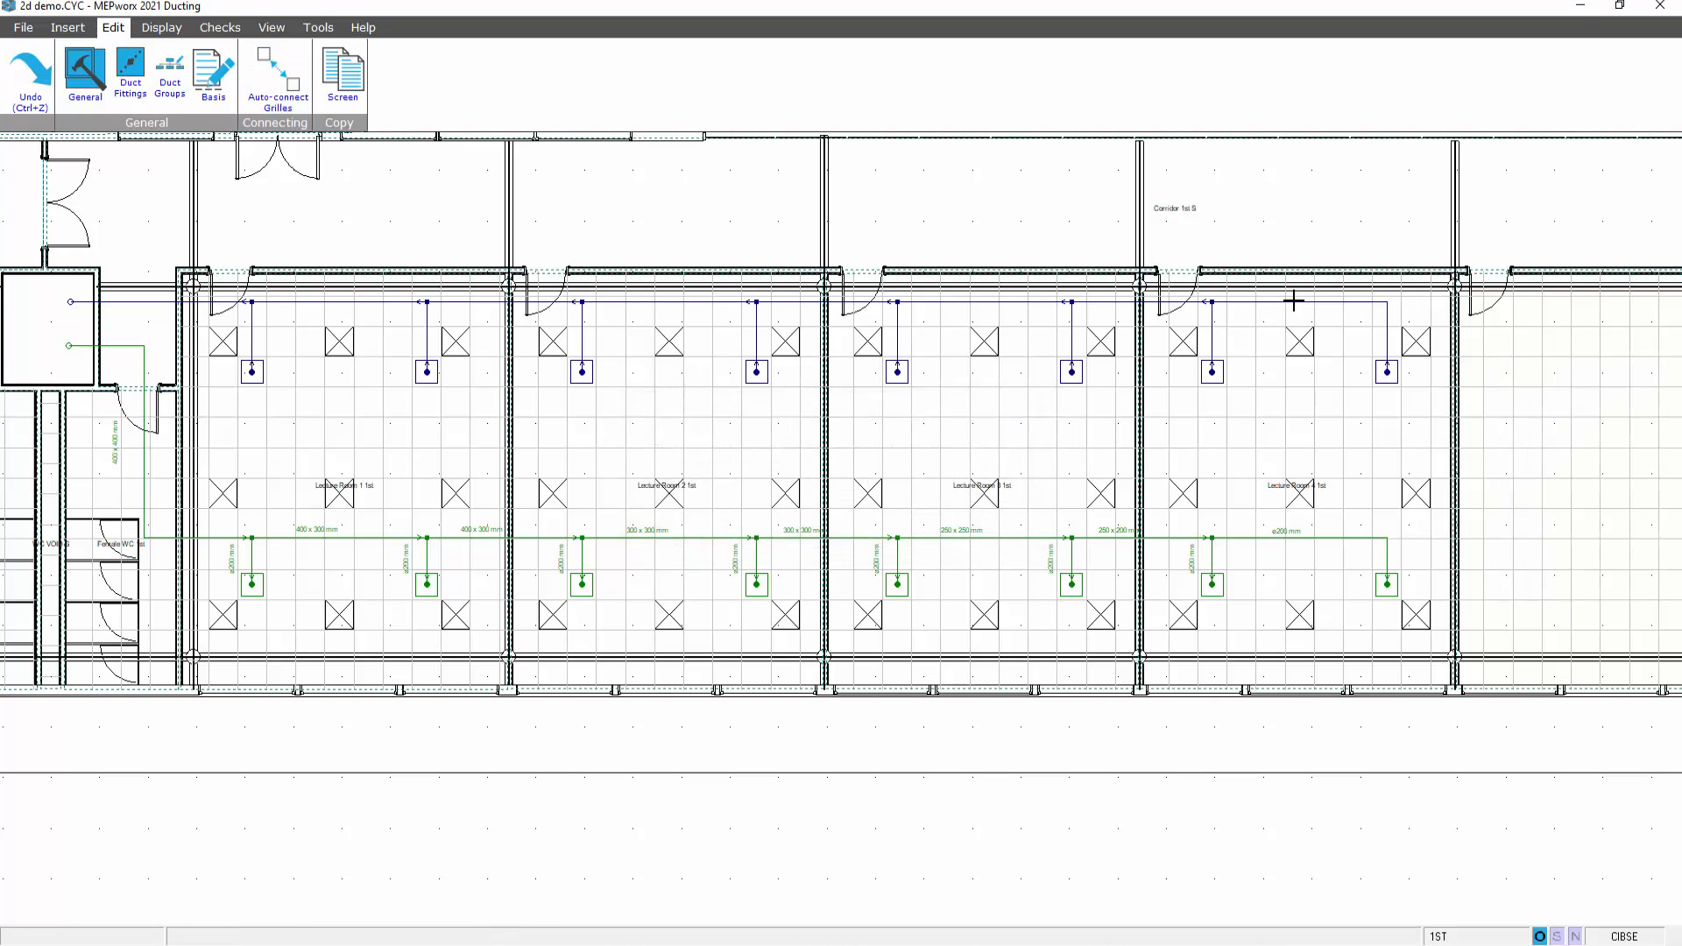
Assign the end section of the extract duct in Lecture Room 4 1st to the FINAL CONNS group.
{"action": "double_click", "coordinate": [1266, 302]}
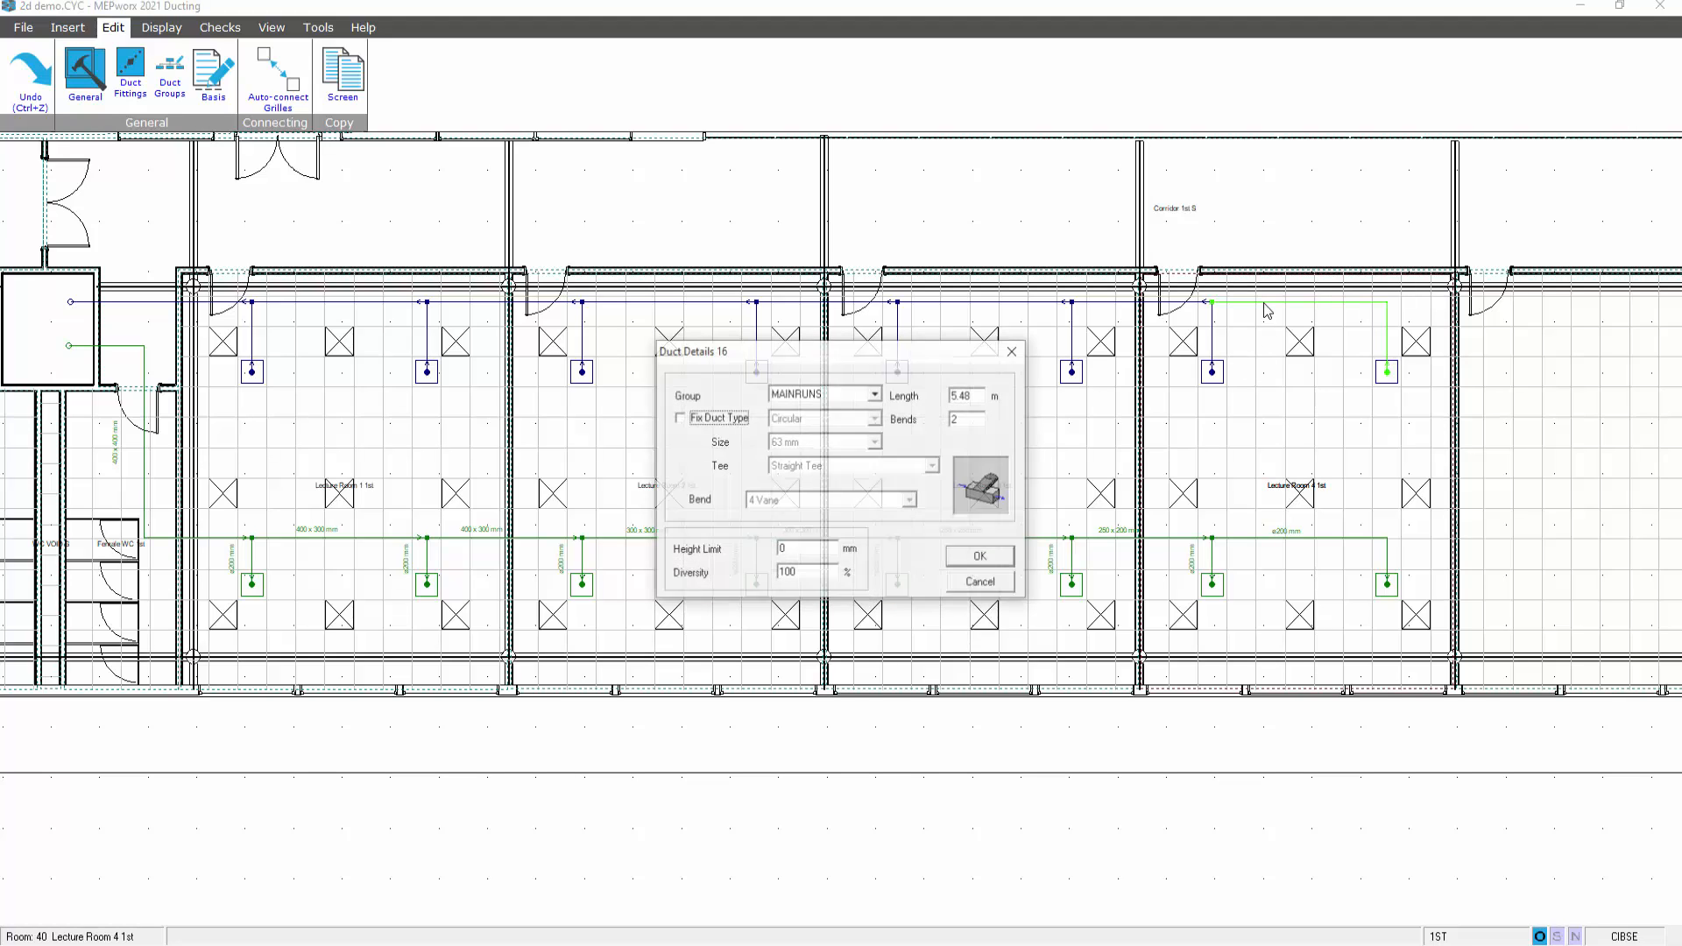
{"action": "left_click", "coordinate": [875, 394]}
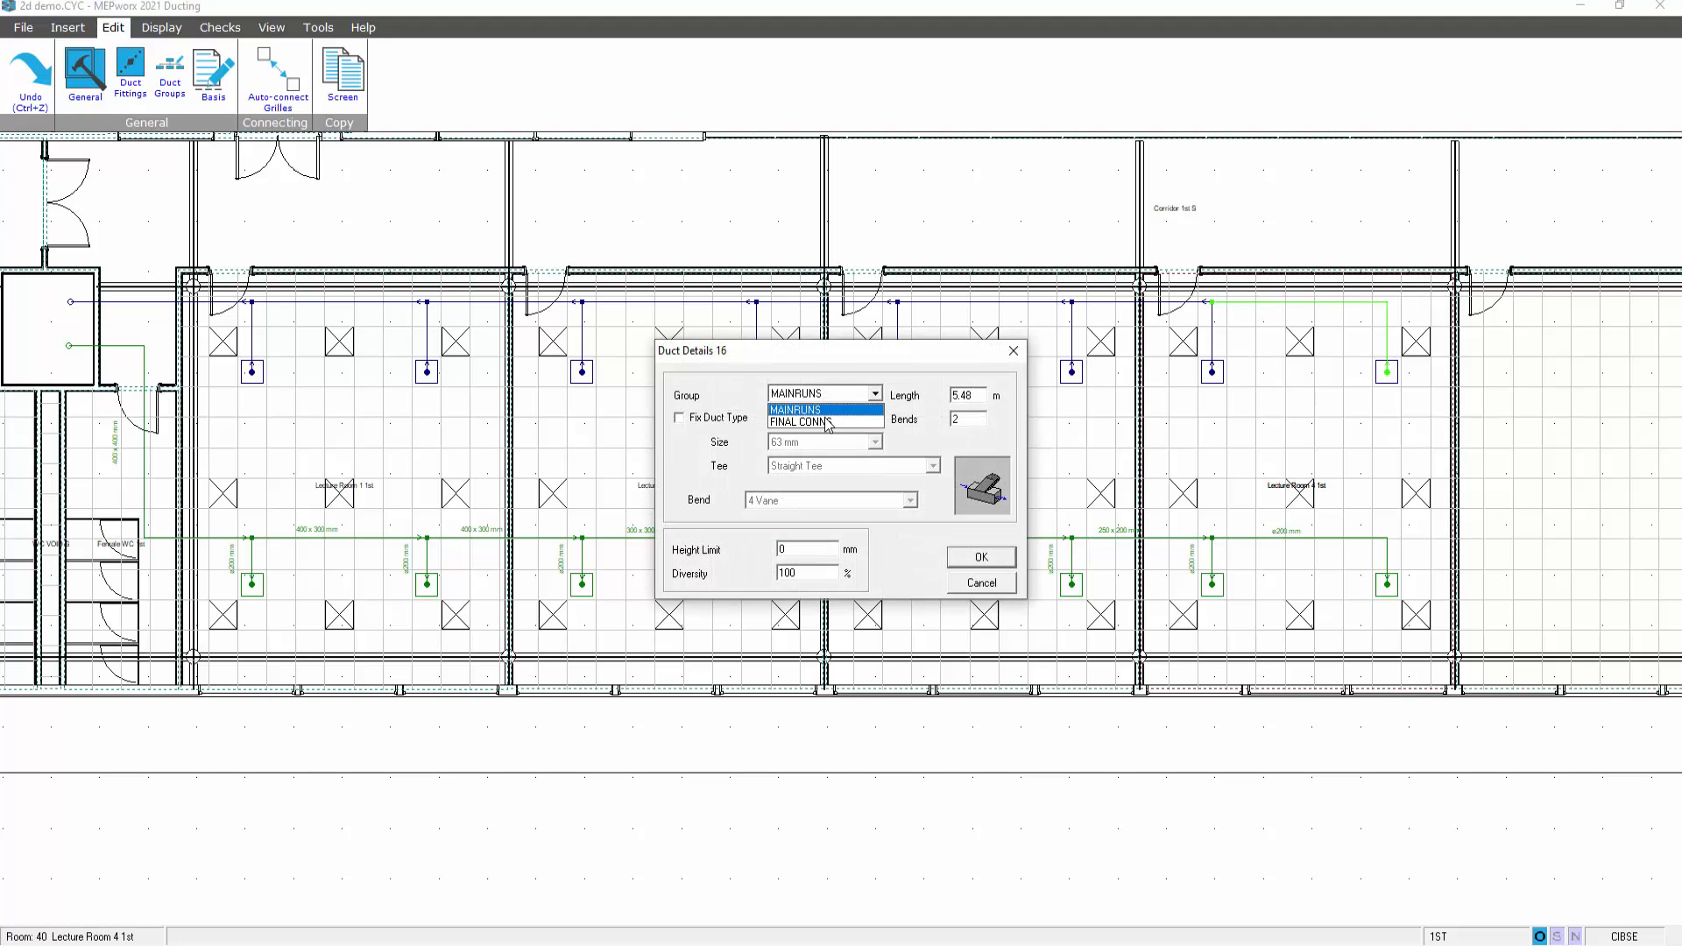
{"action": "left_click", "coordinate": [823, 417]}
{"action": "left_click", "coordinate": [981, 557]}
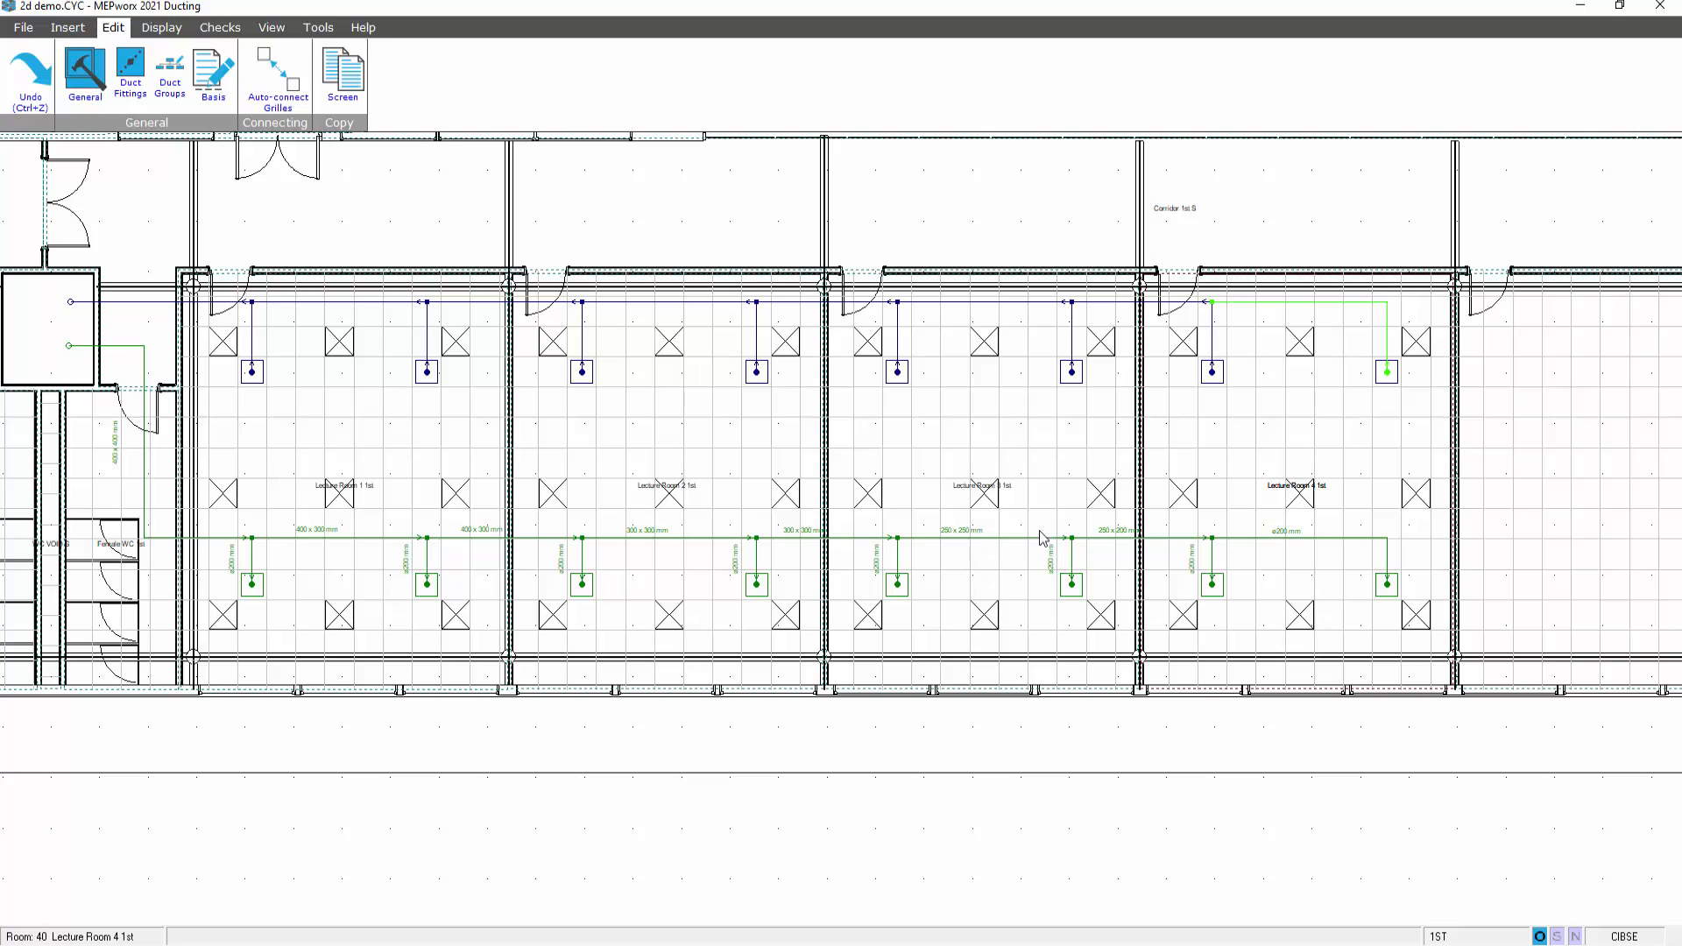
Calculate the extract system to size its ductwork.
{"action": "left_click", "coordinate": [171, 28]}
{"action": "left_click", "coordinate": [231, 75]}
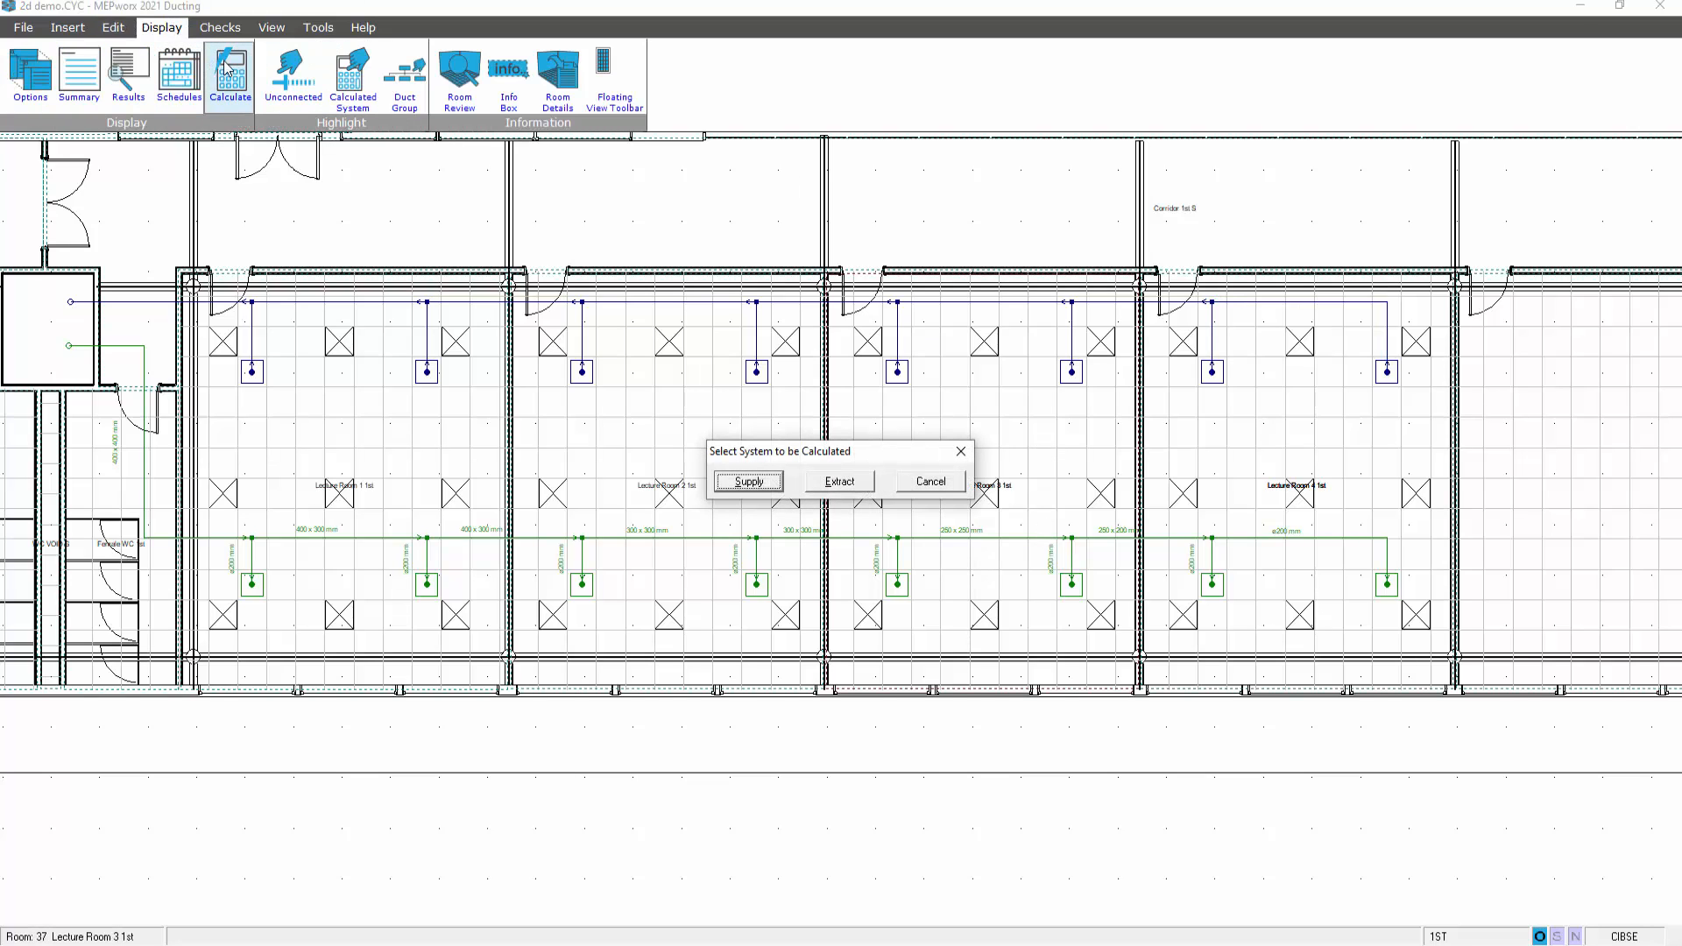
{"action": "left_click", "coordinate": [839, 481]}
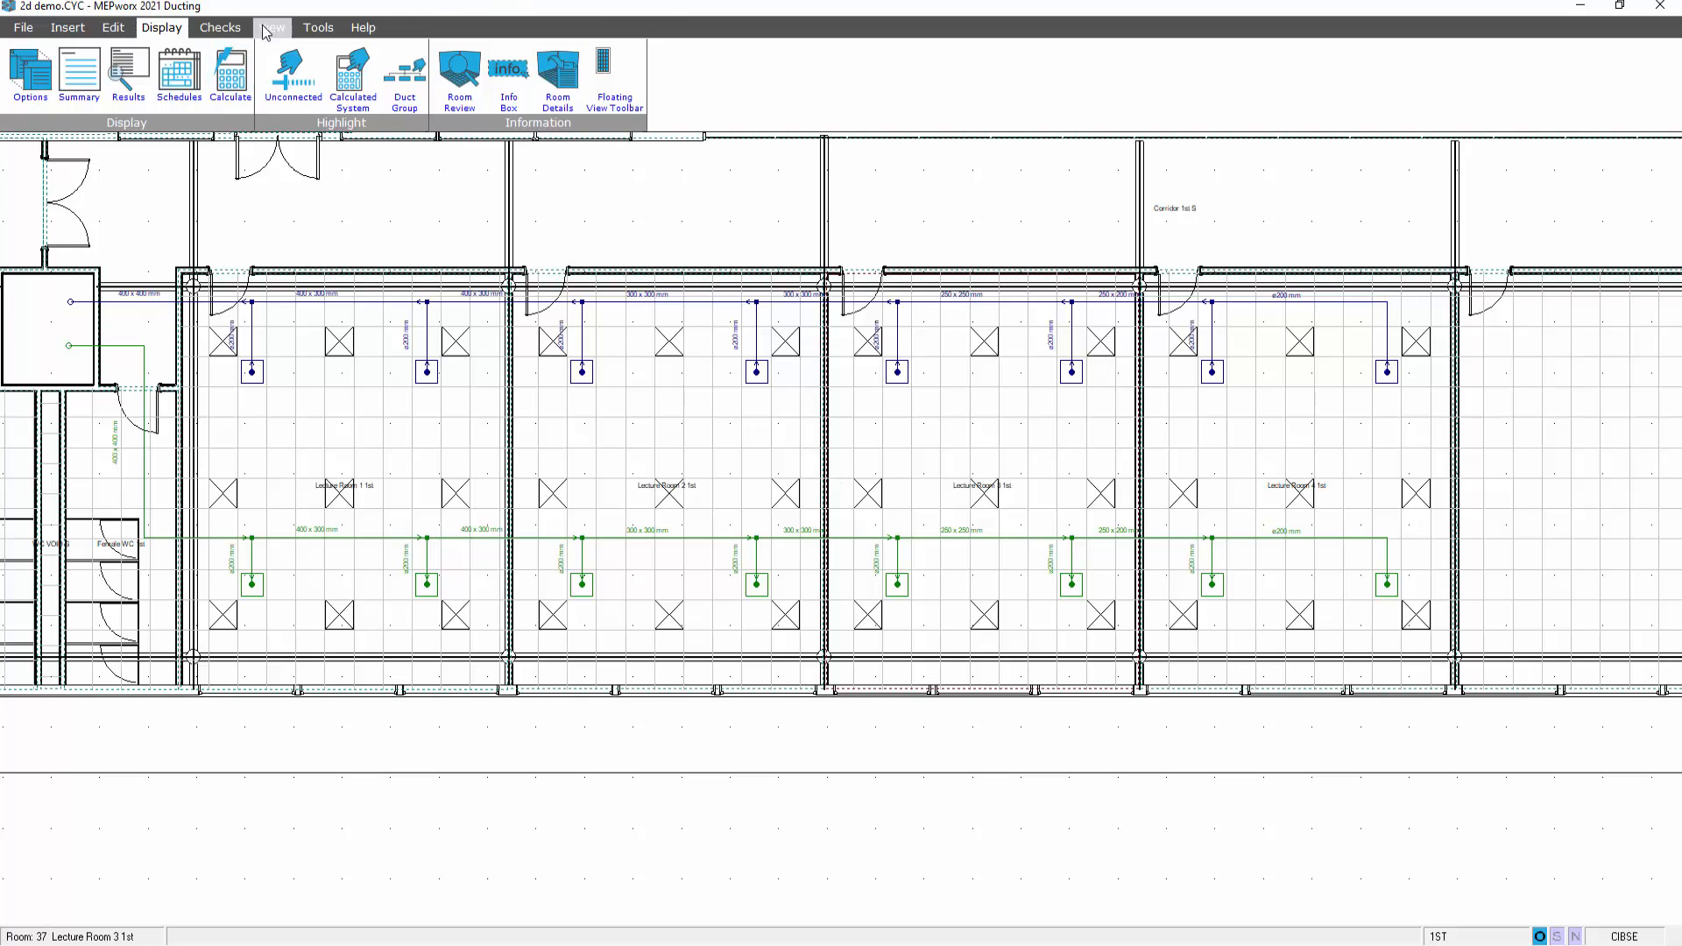
{"action": "left_click", "coordinate": [31, 75]}
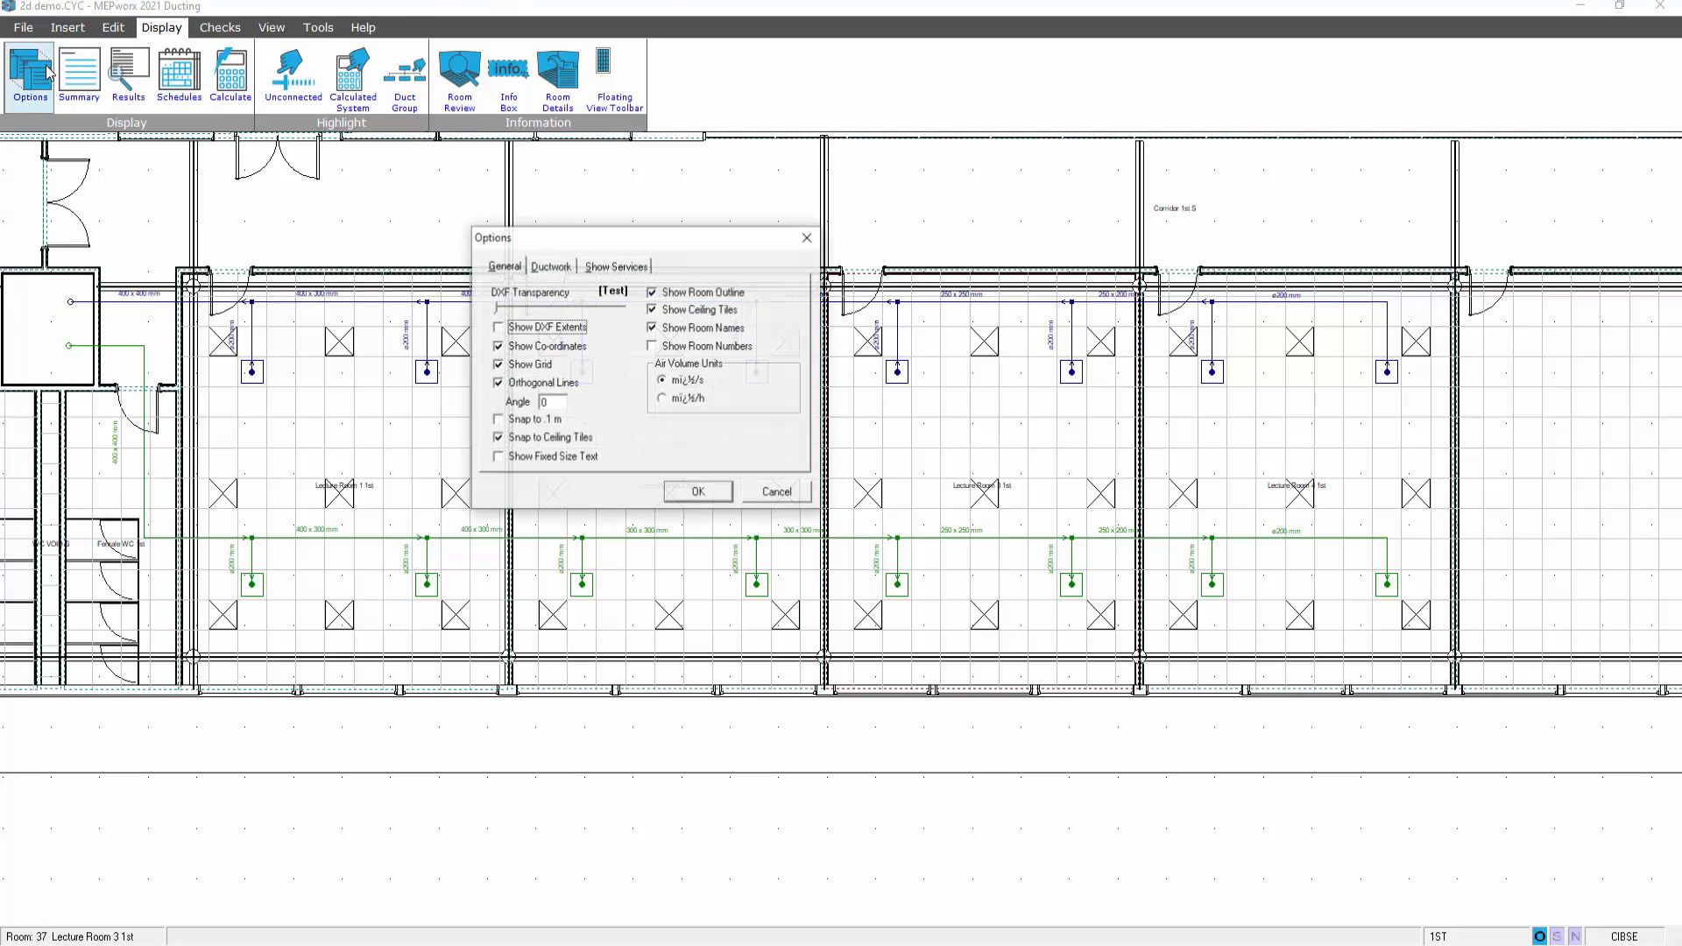
{"action": "left_click", "coordinate": [621, 267]}
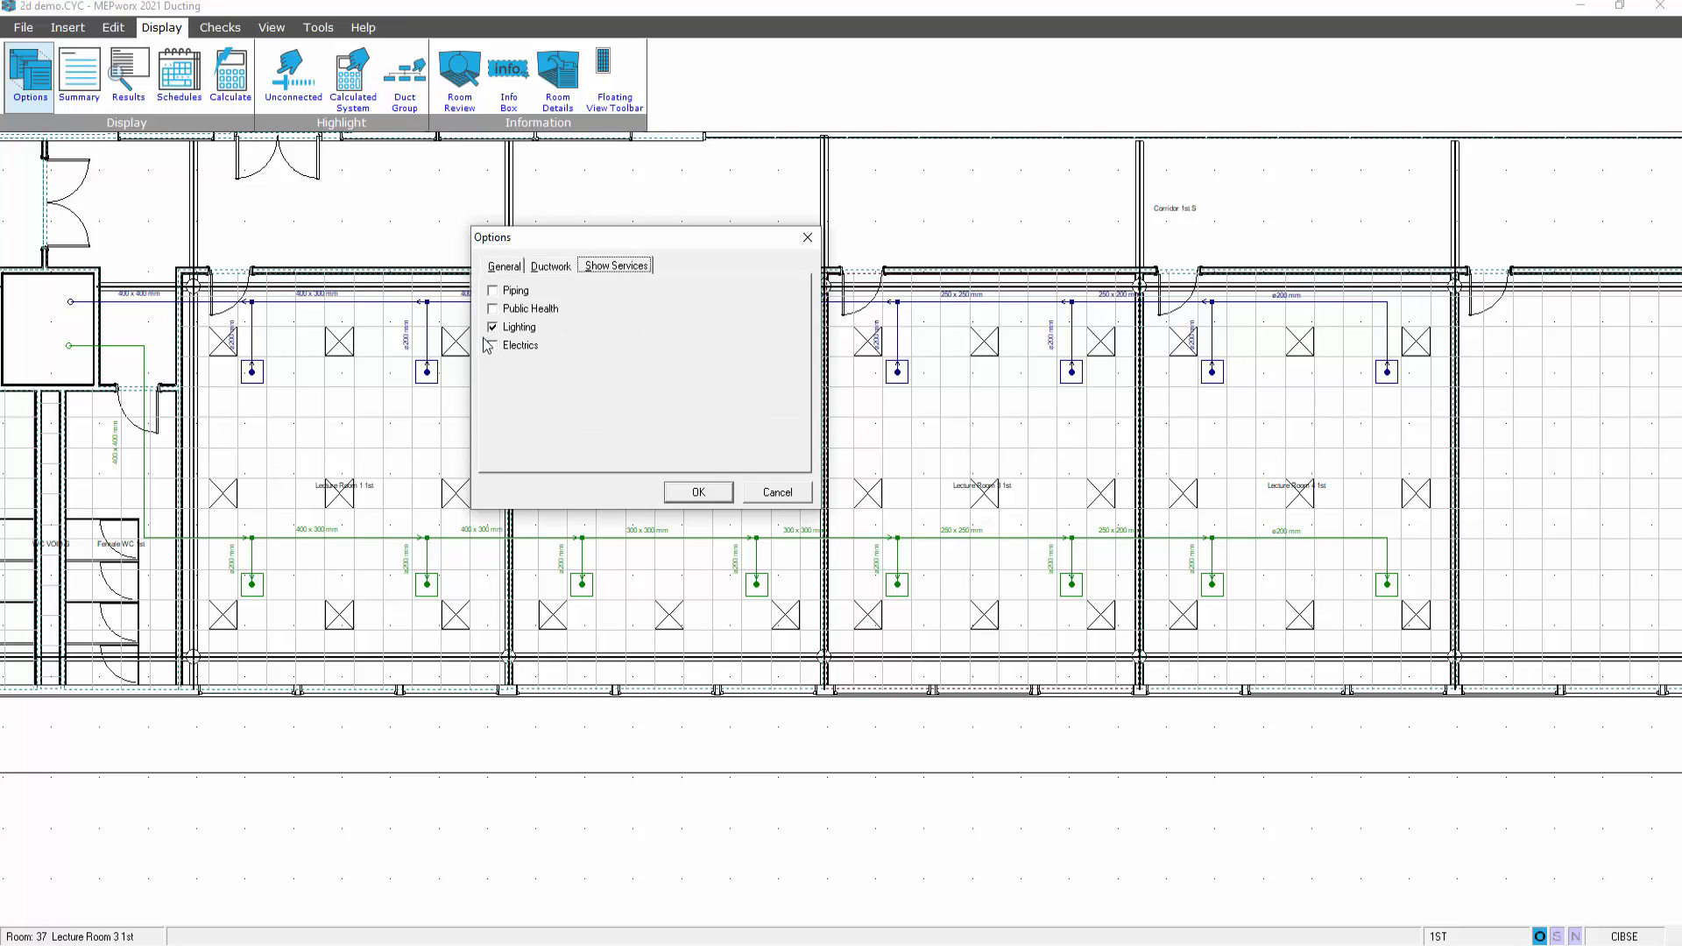
{"action": "left_click", "coordinate": [559, 268]}
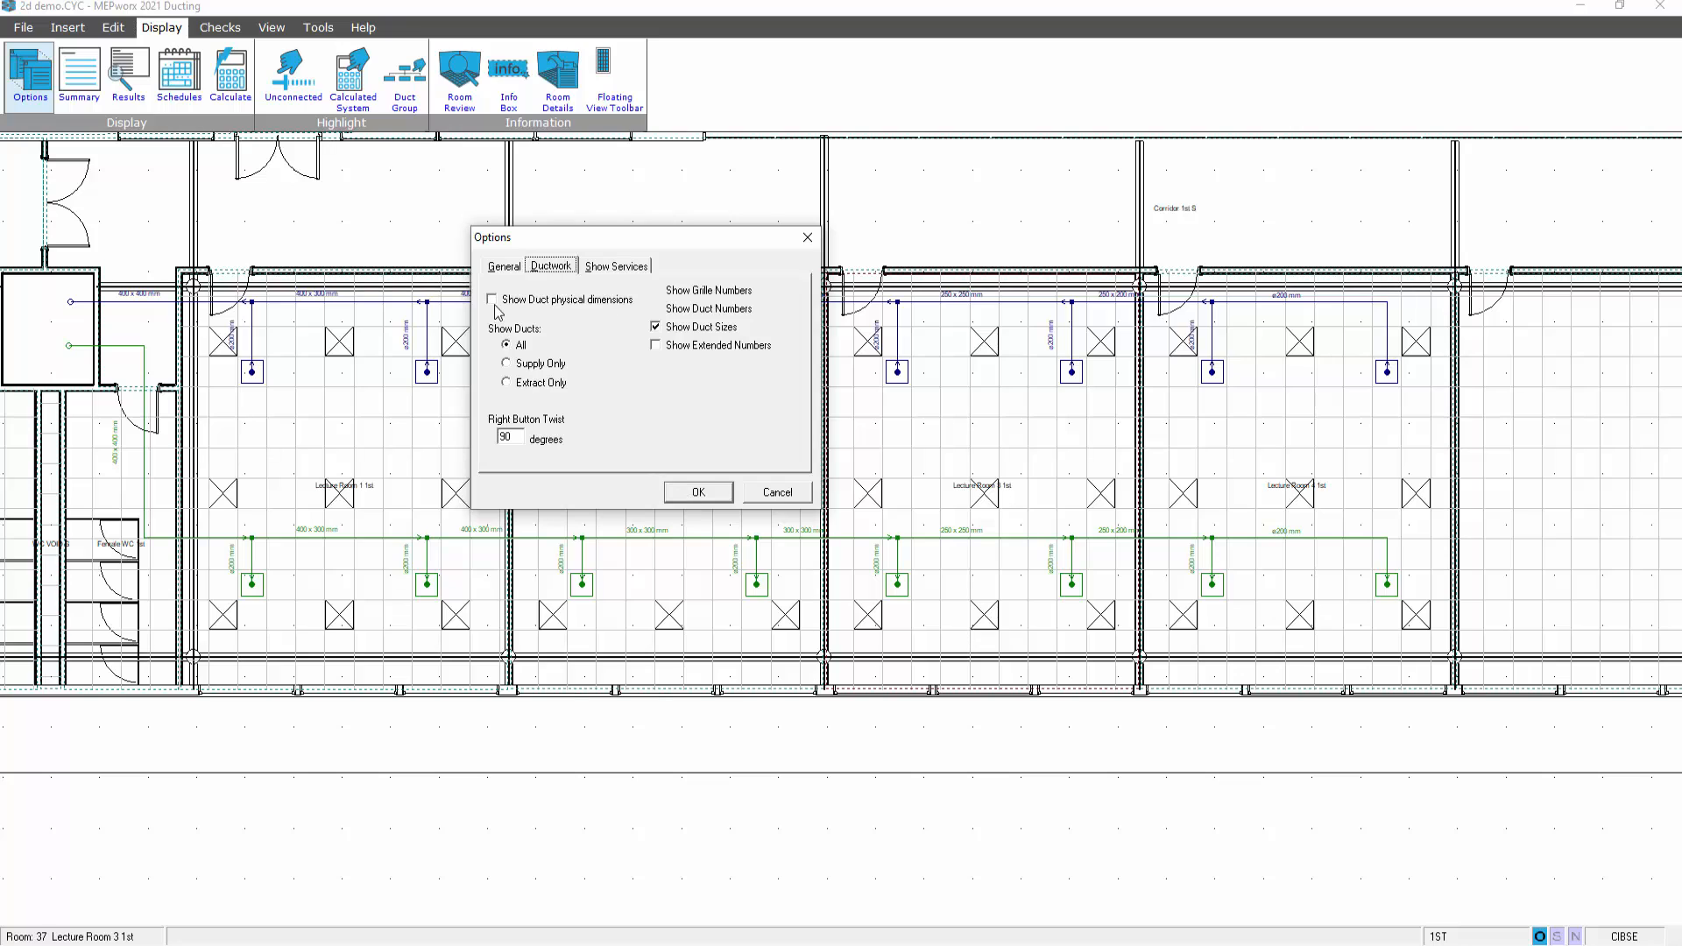
{"action": "left_click", "coordinate": [780, 495]}
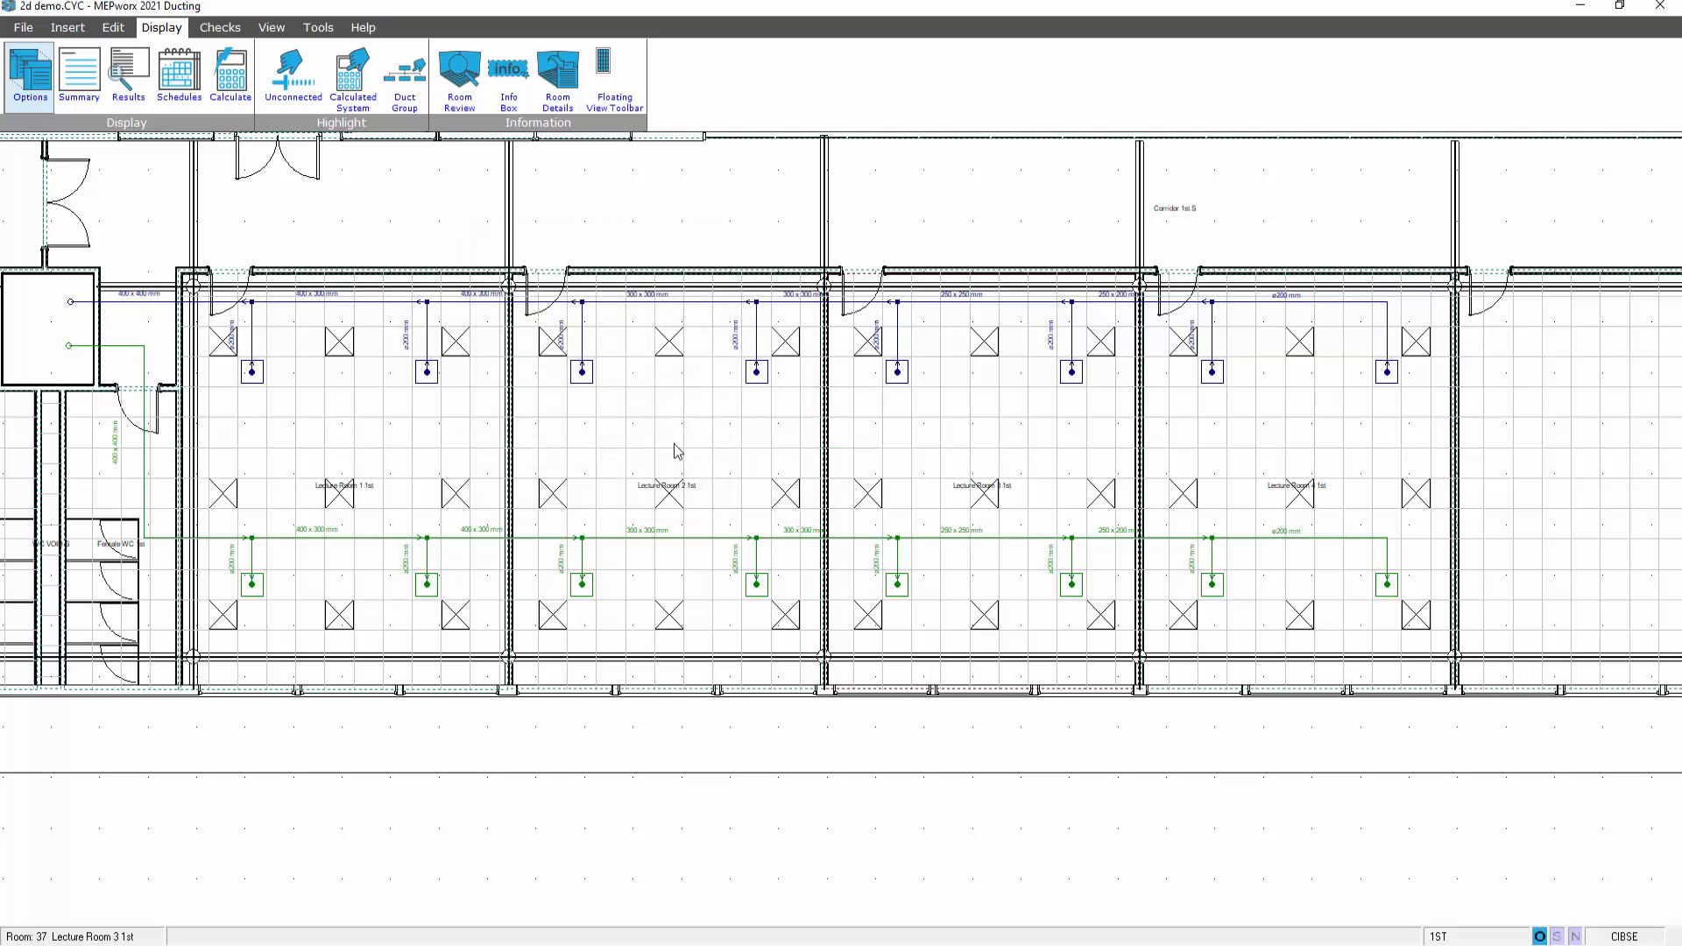
Hide the lighting service from the first-floor plan in the display options.
{"action": "left_click", "coordinate": [30, 72]}
{"action": "left_click", "coordinate": [615, 265]}
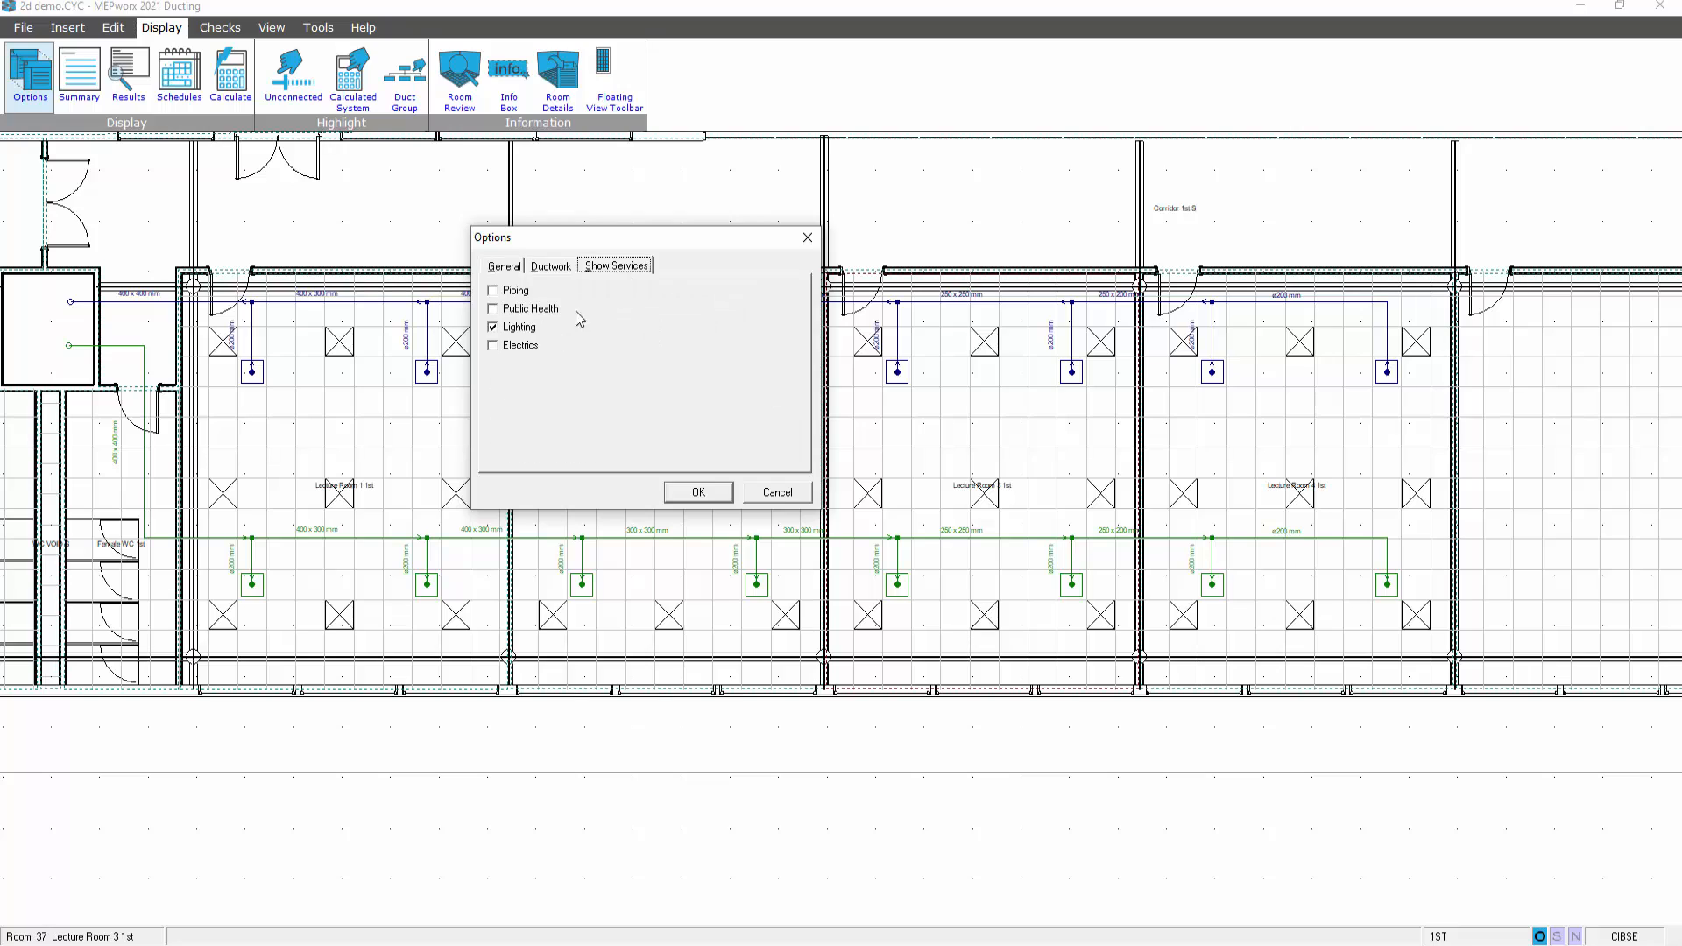
{"action": "left_click", "coordinate": [506, 327]}
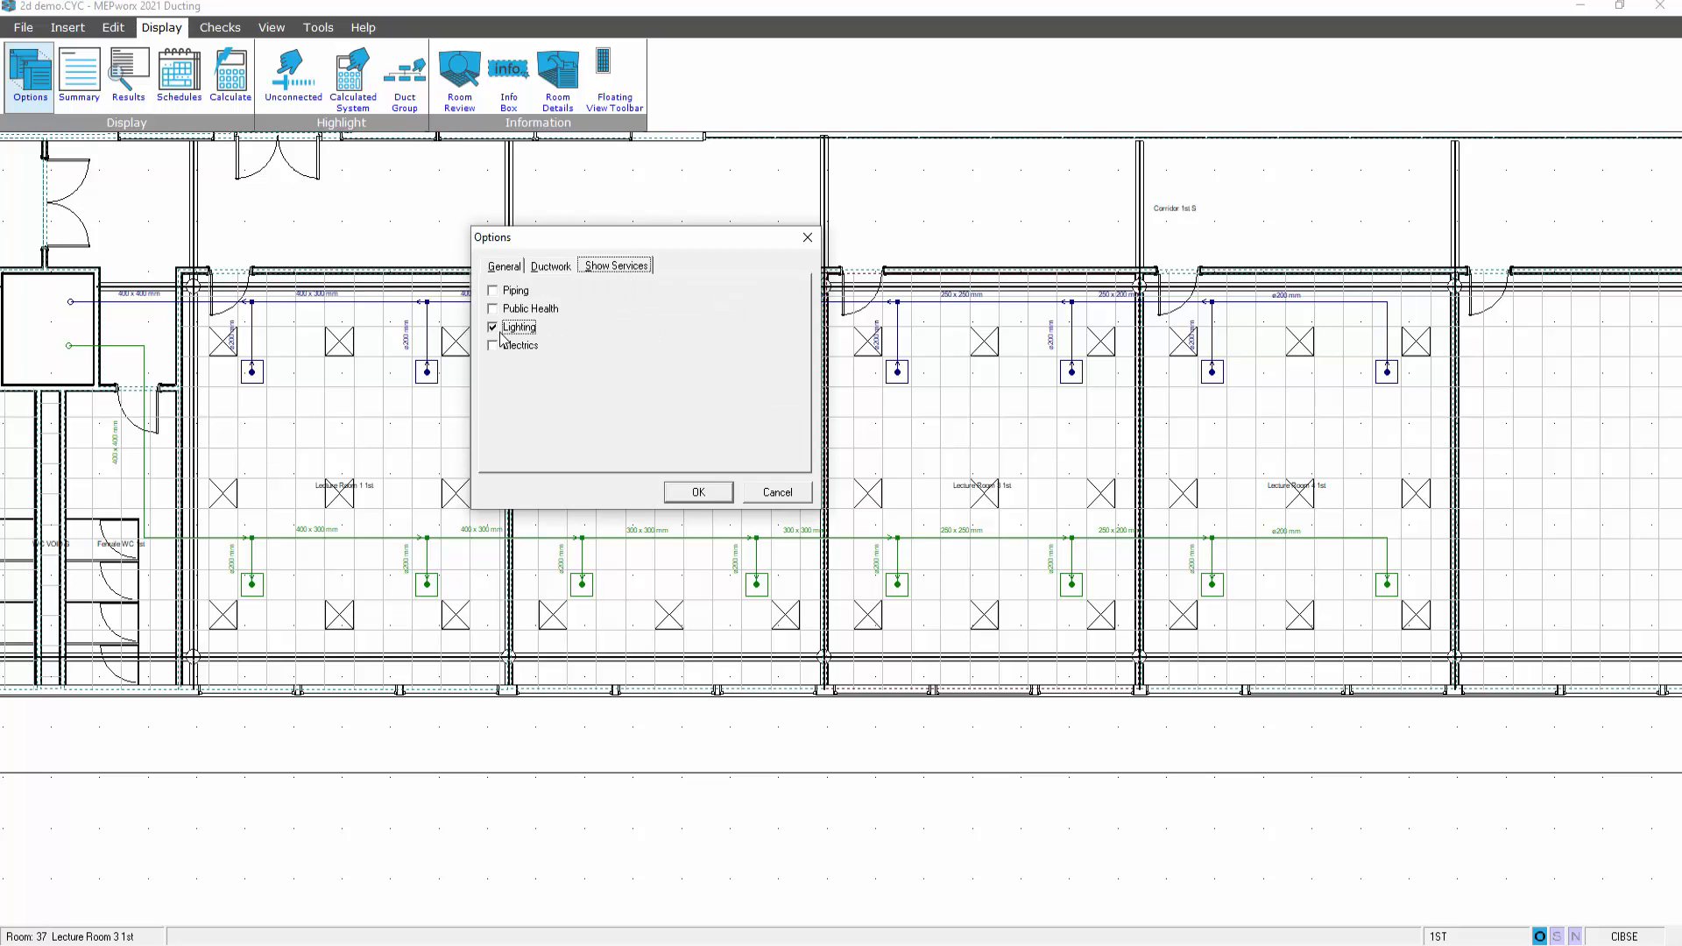
{"action": "left_click", "coordinate": [694, 495]}
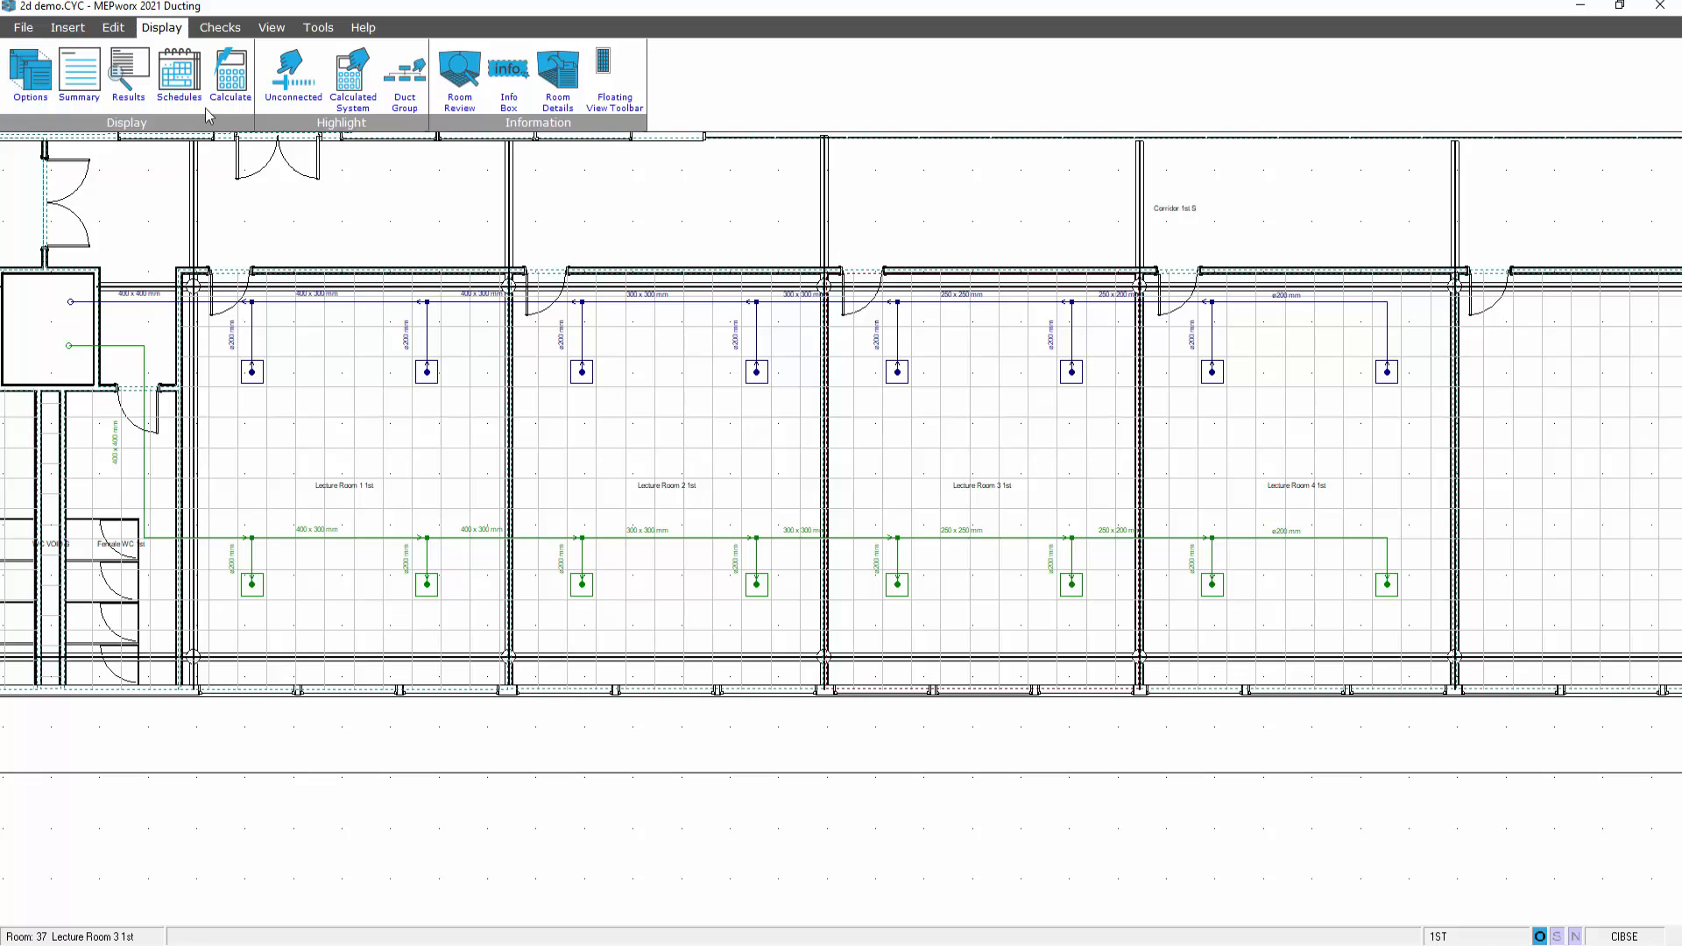
Turn on the display of duct physical dimensions so the ductwork is drawn at its real width on the plan.
{"action": "left_click", "coordinate": [29, 75]}
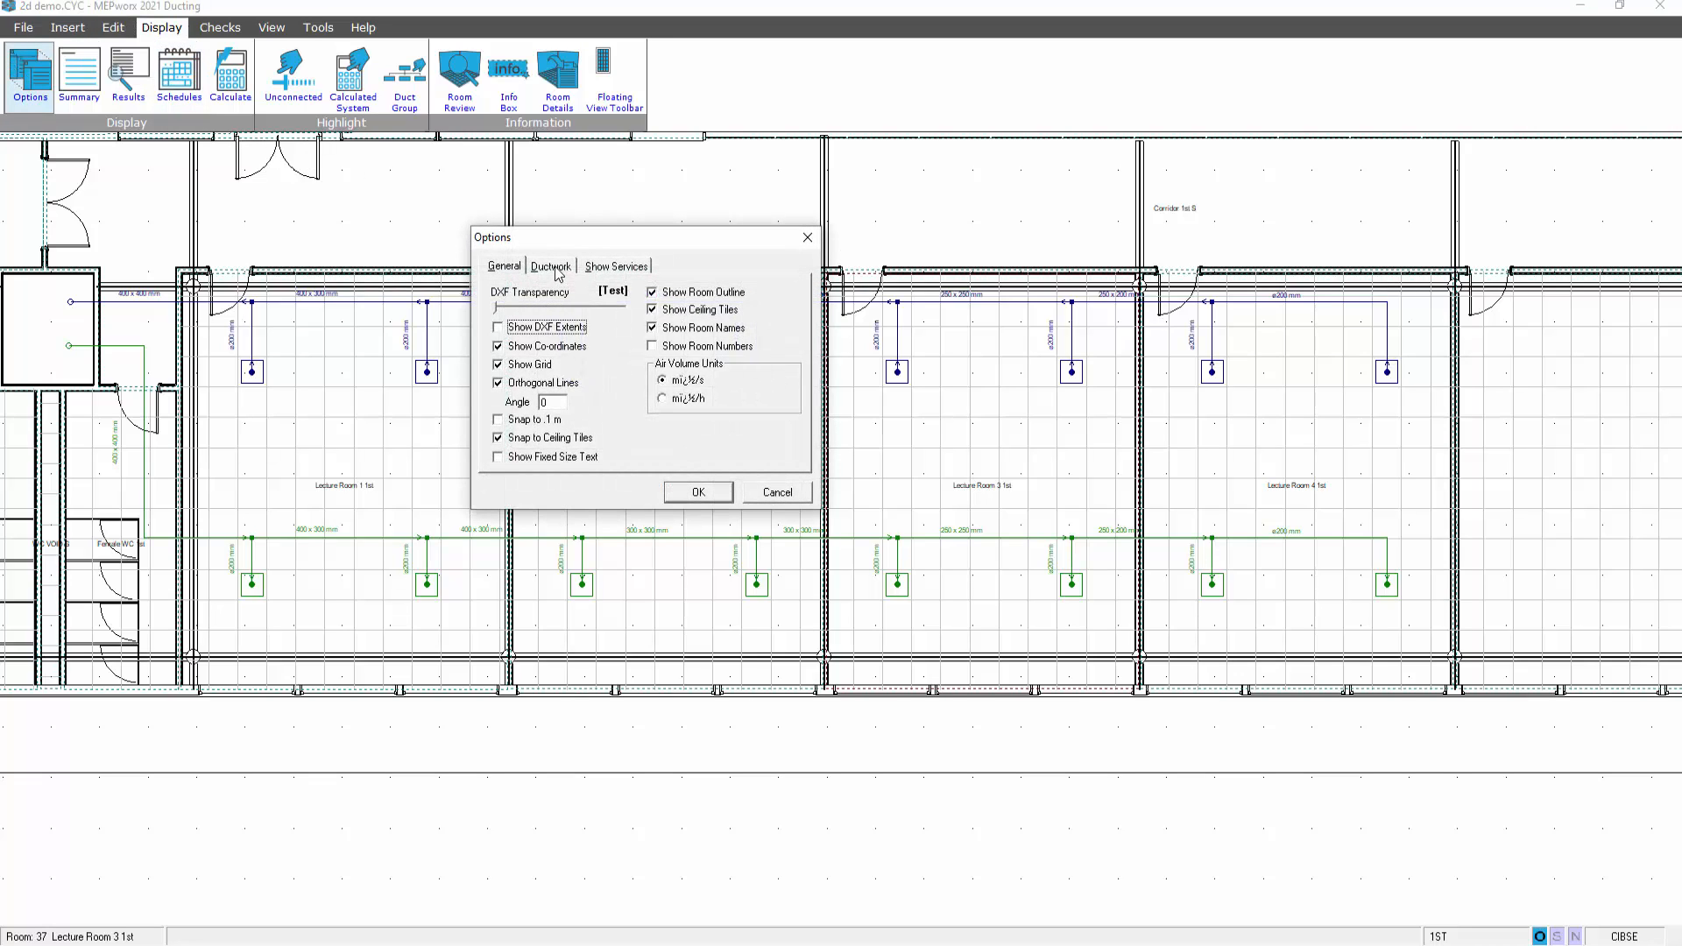
{"action": "left_click", "coordinate": [552, 267]}
{"action": "left_click", "coordinate": [696, 493]}
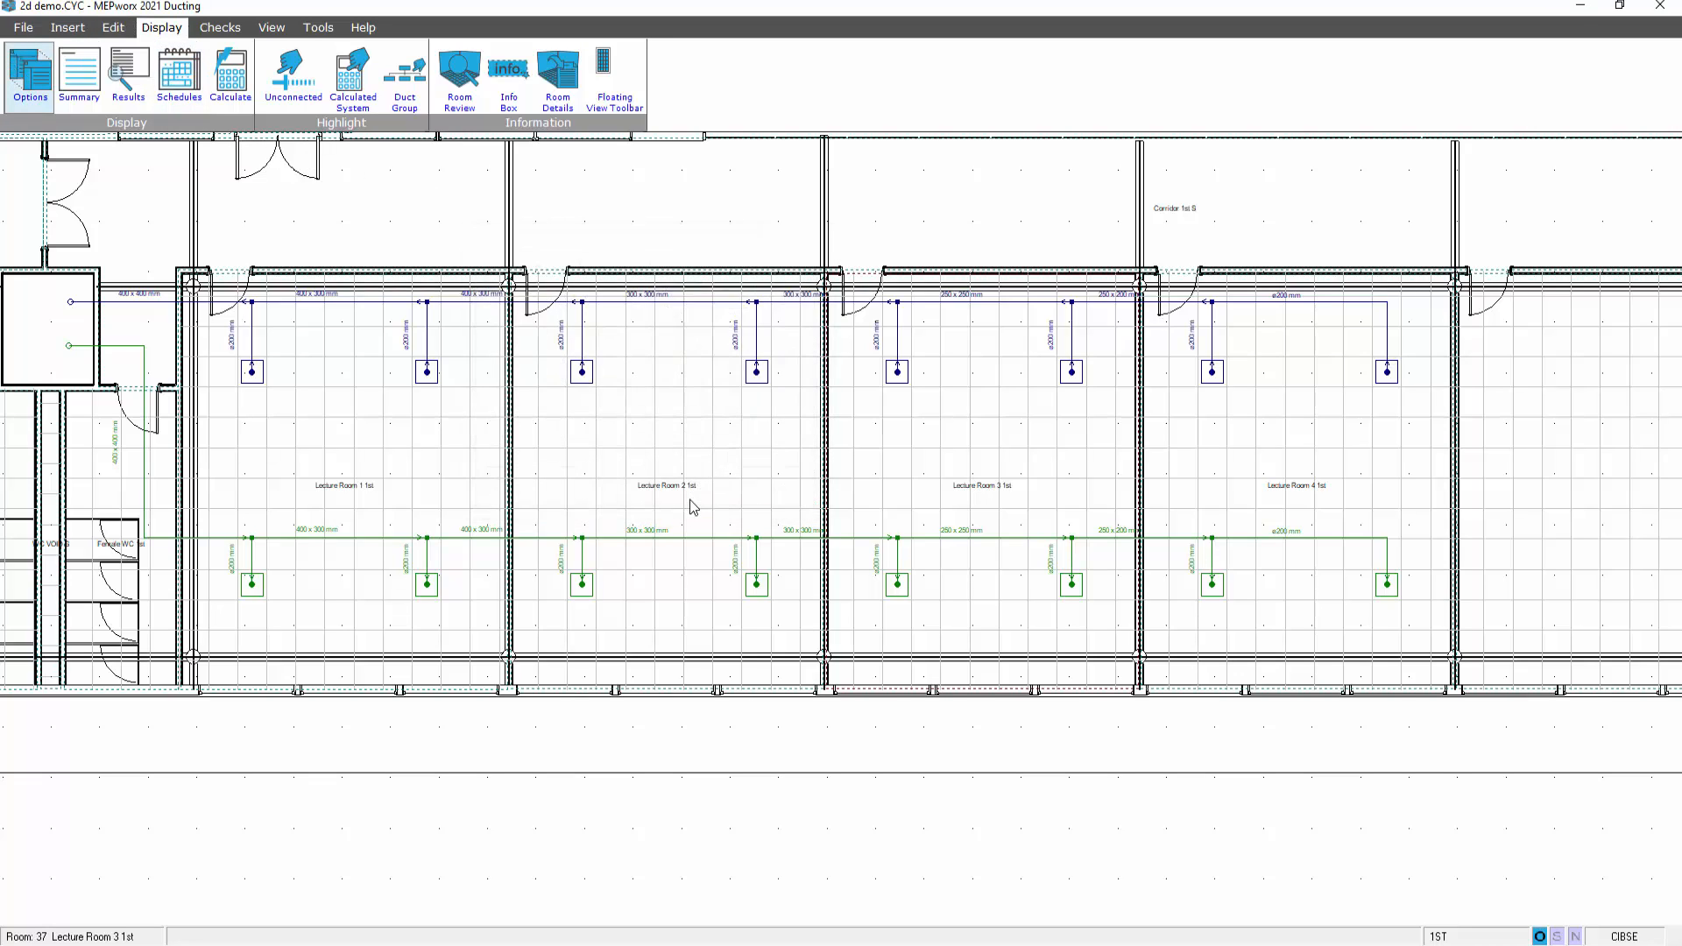
{"action": "middle_click_drag", "start_coordinate": [694, 506], "coordinate": [1072, 529]}
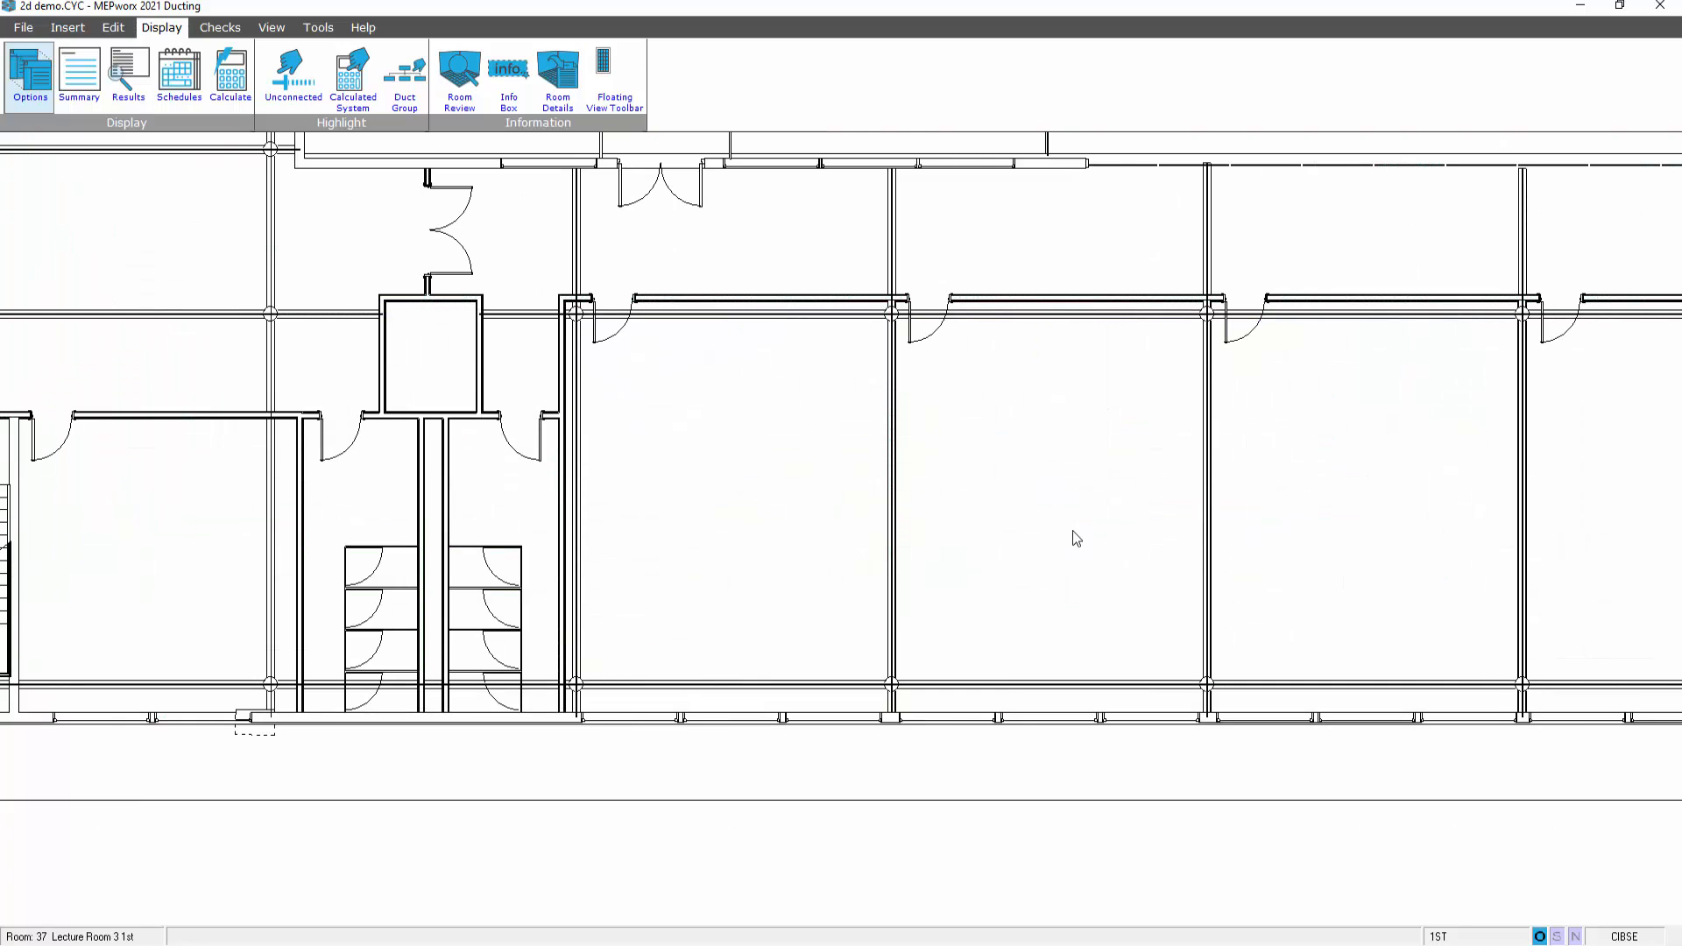
Examine the ductwork on the ground floor below and return to the first floor.
{"action": "left_click", "coordinate": [270, 27]}
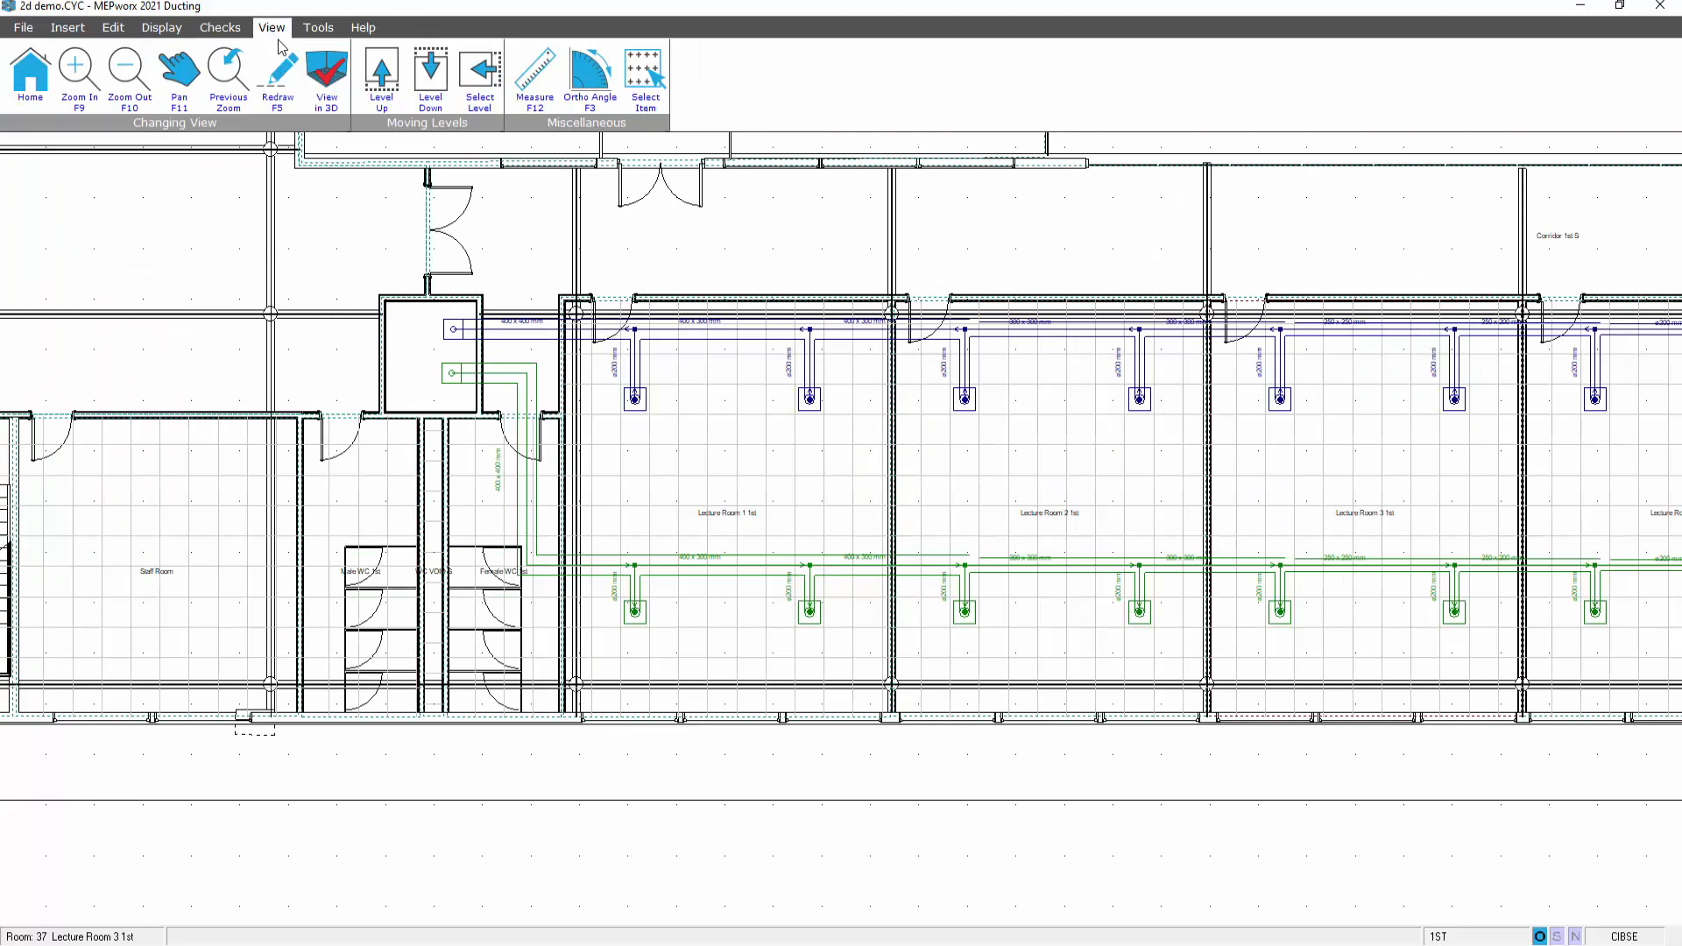
{"action": "left_click", "coordinate": [431, 71]}
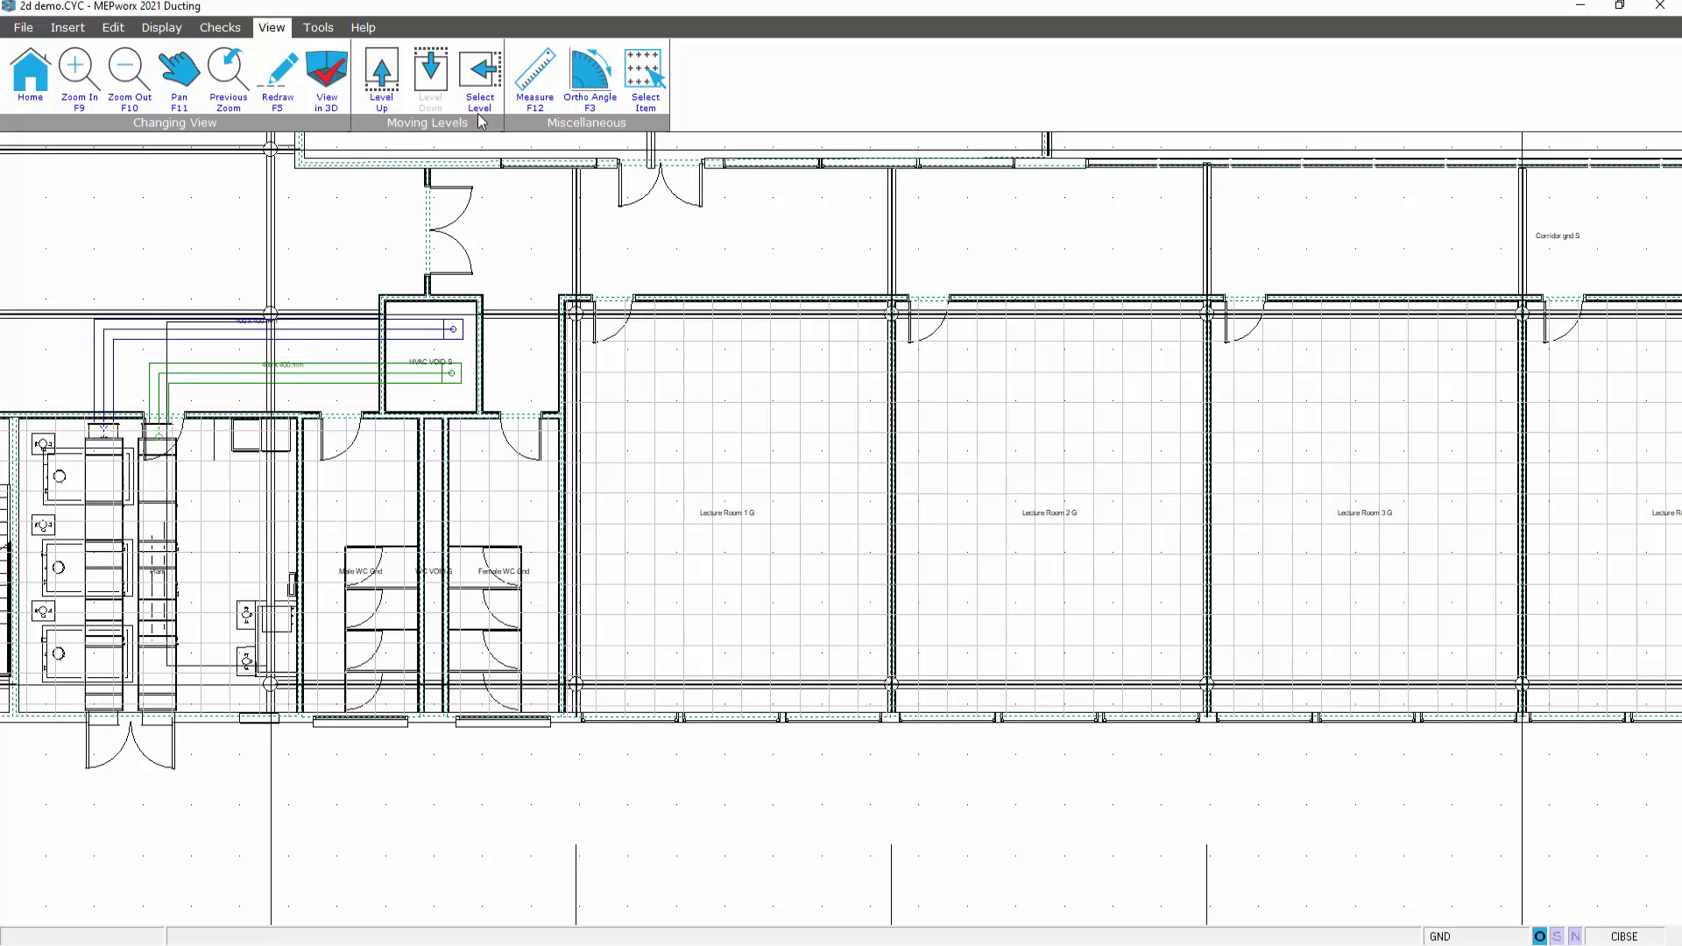
{"action": "left_click", "coordinate": [381, 75]}
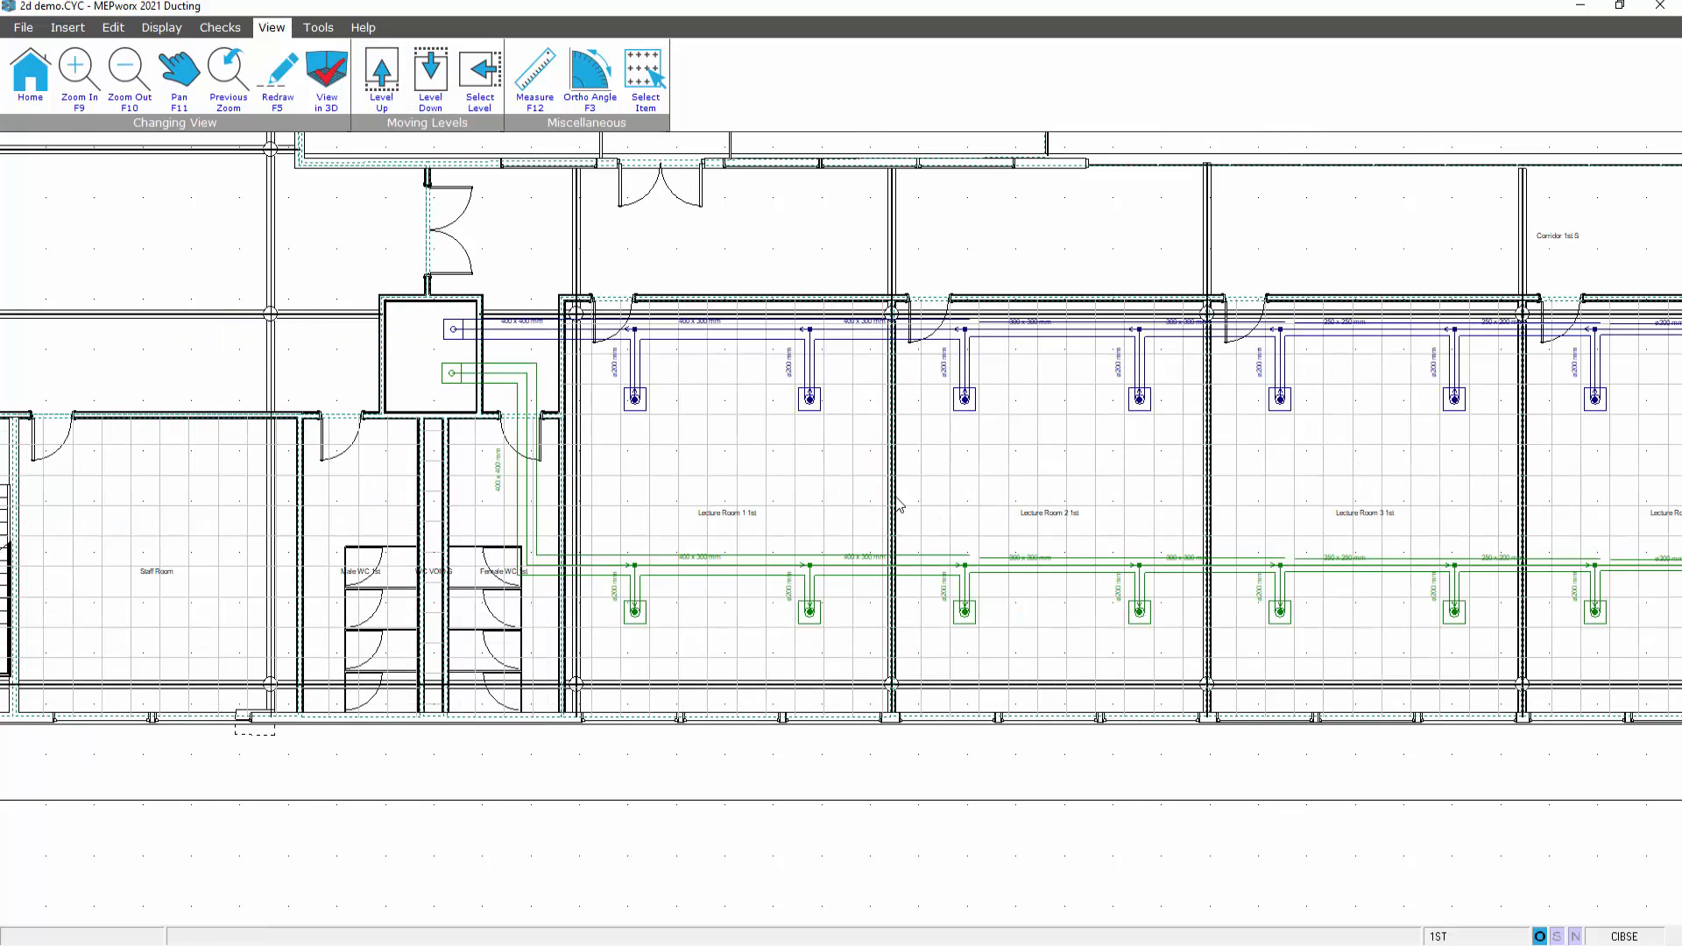